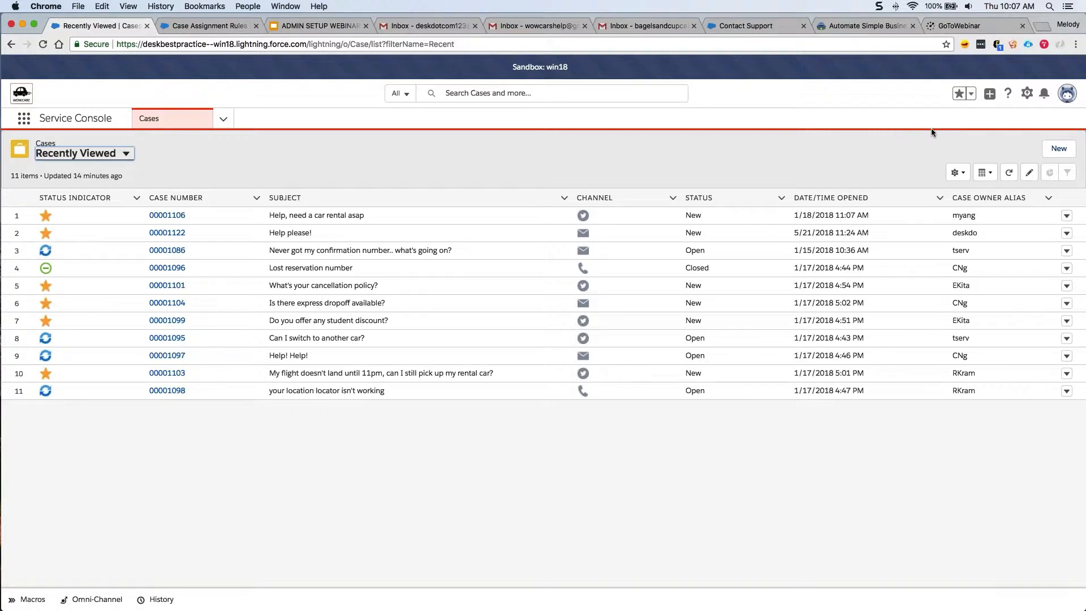
# Open Service Setup from the gear menu in a new tab.
pyautogui.click(1027, 95)
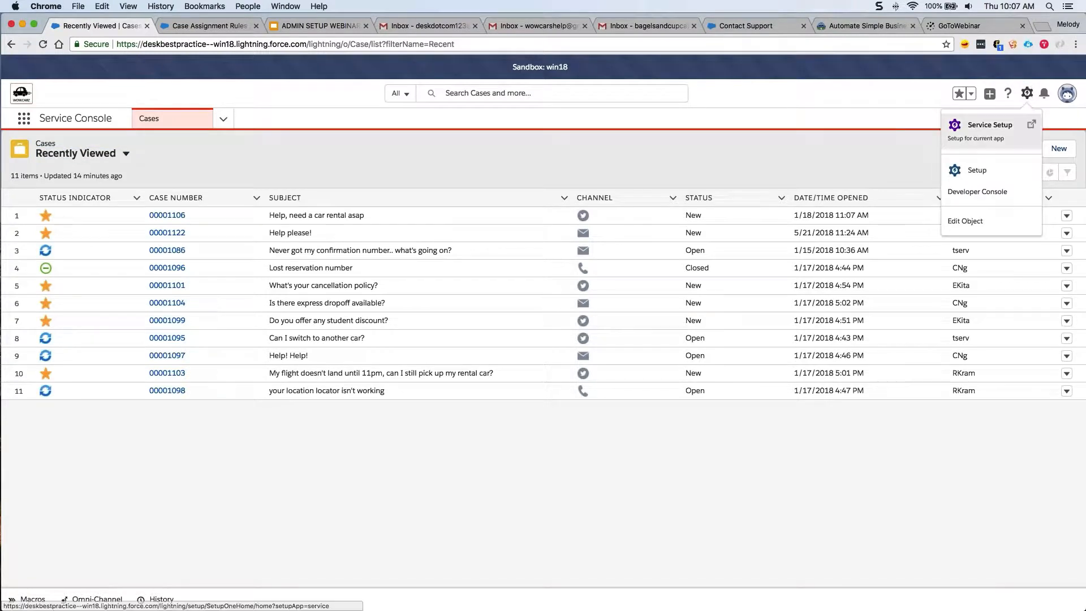
pyautogui.click(1002, 129)
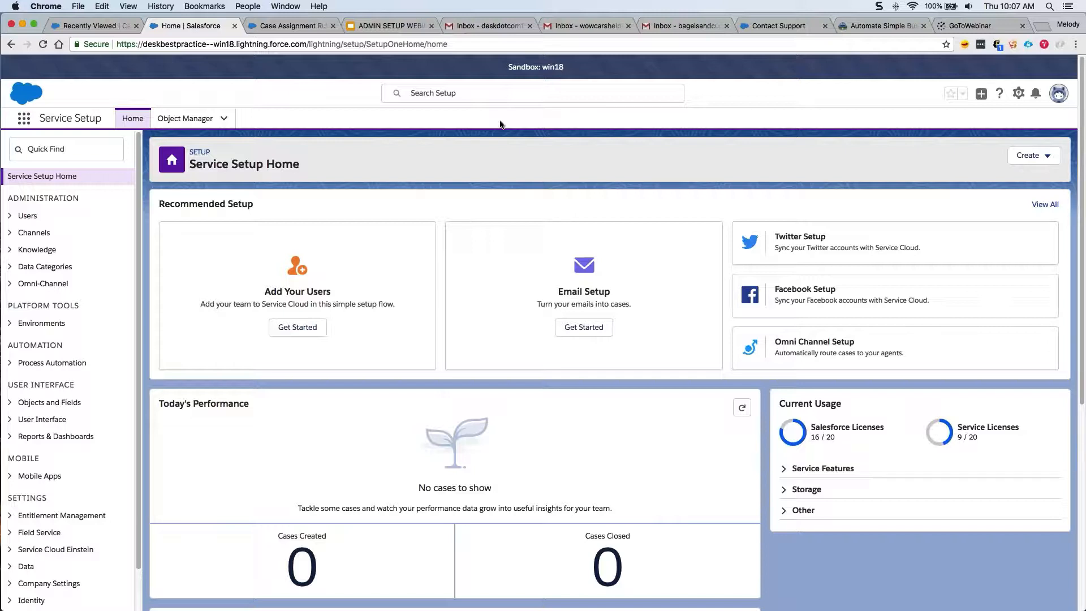
pyautogui.moveTo(157, 204); pyautogui.dragTo(266, 208)
pyautogui.click(320, 206)
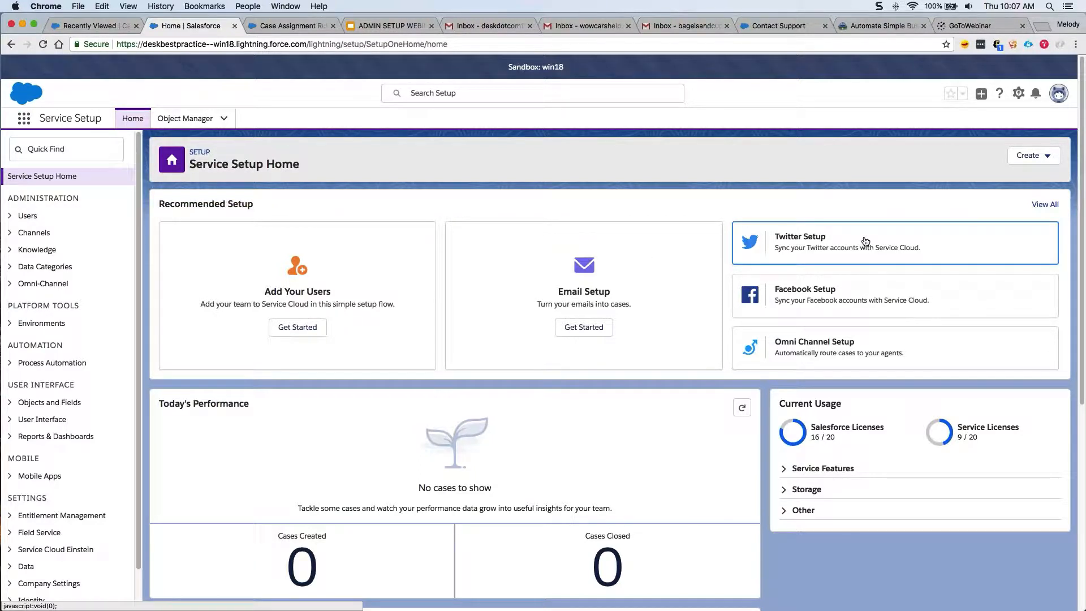
pyautogui.click(1055, 204)
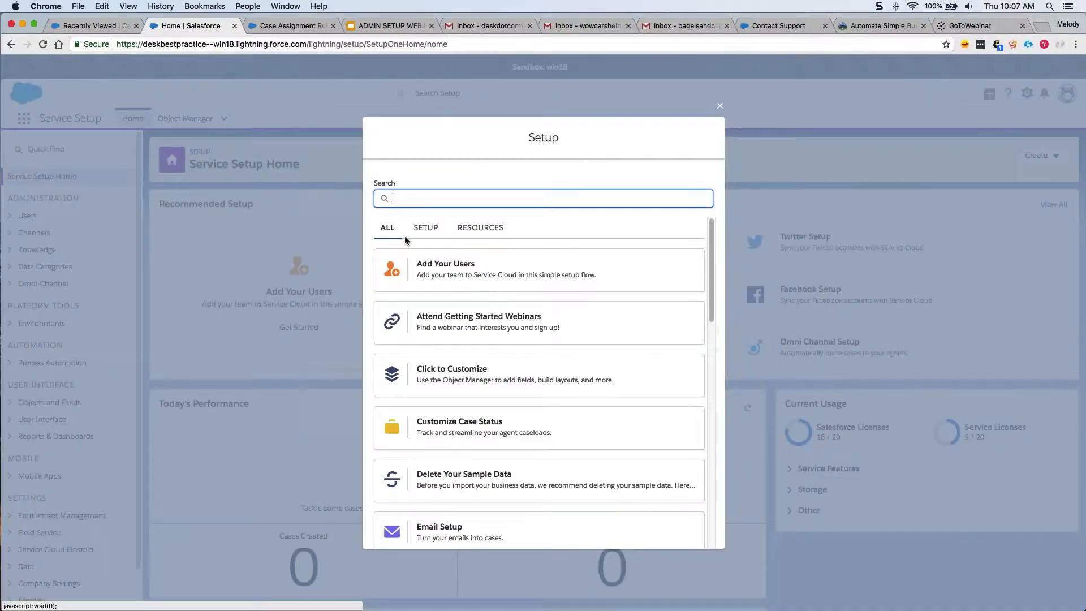
pyautogui.click(425, 227)
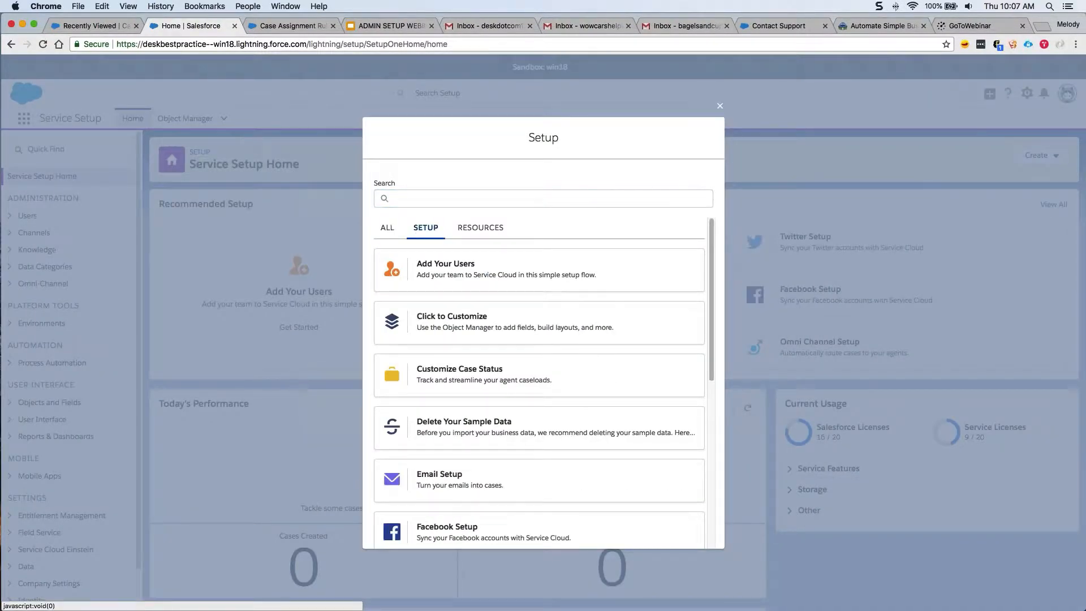
pyautogui.click(719, 106)
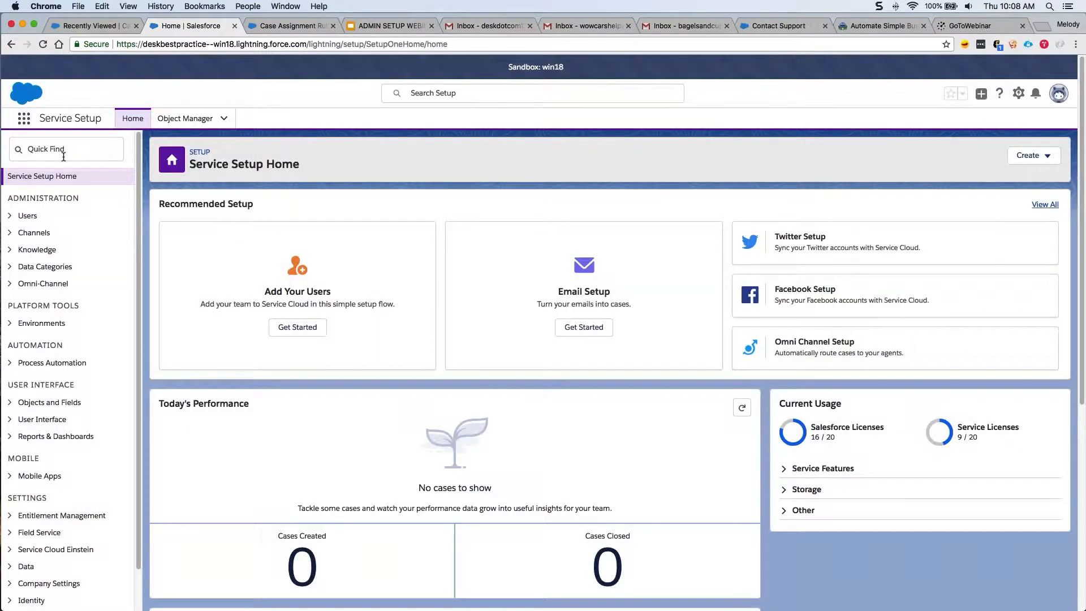
pyautogui.click(11, 217)
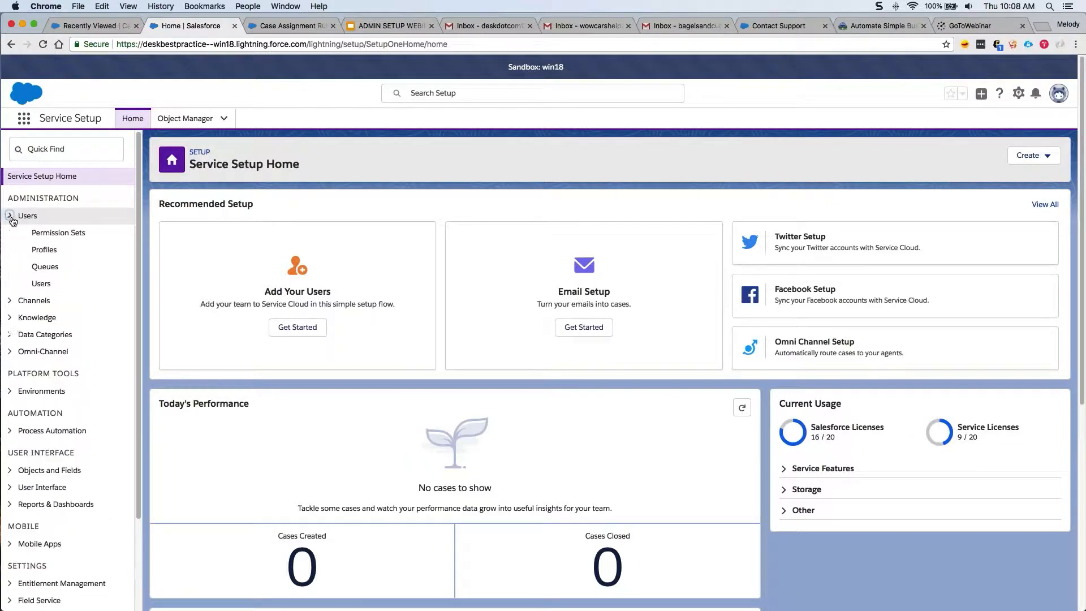
pyautogui.click(38, 249)
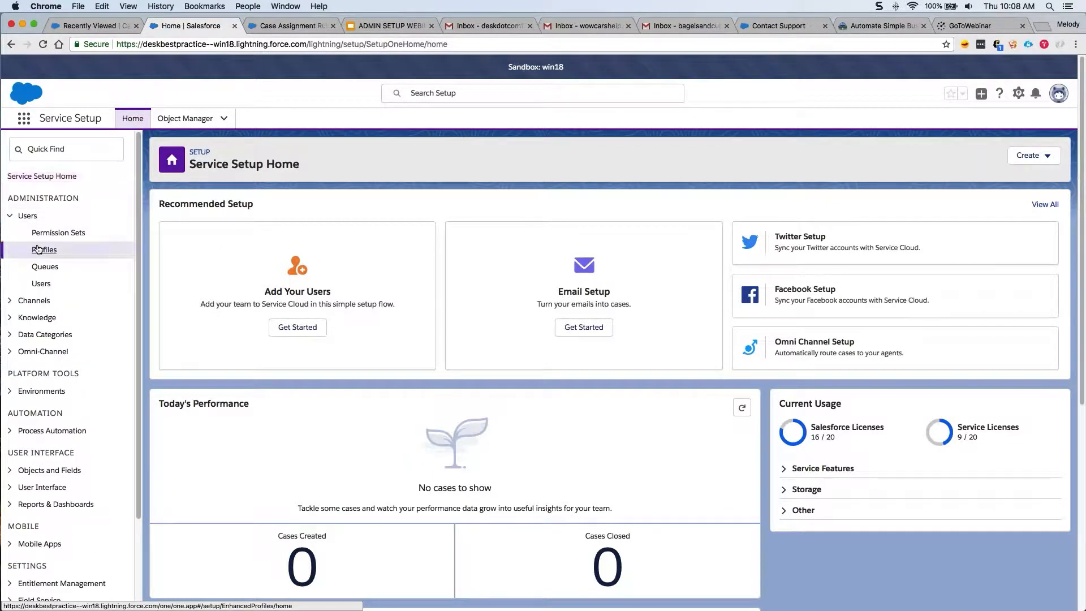
pyautogui.click(53, 145)
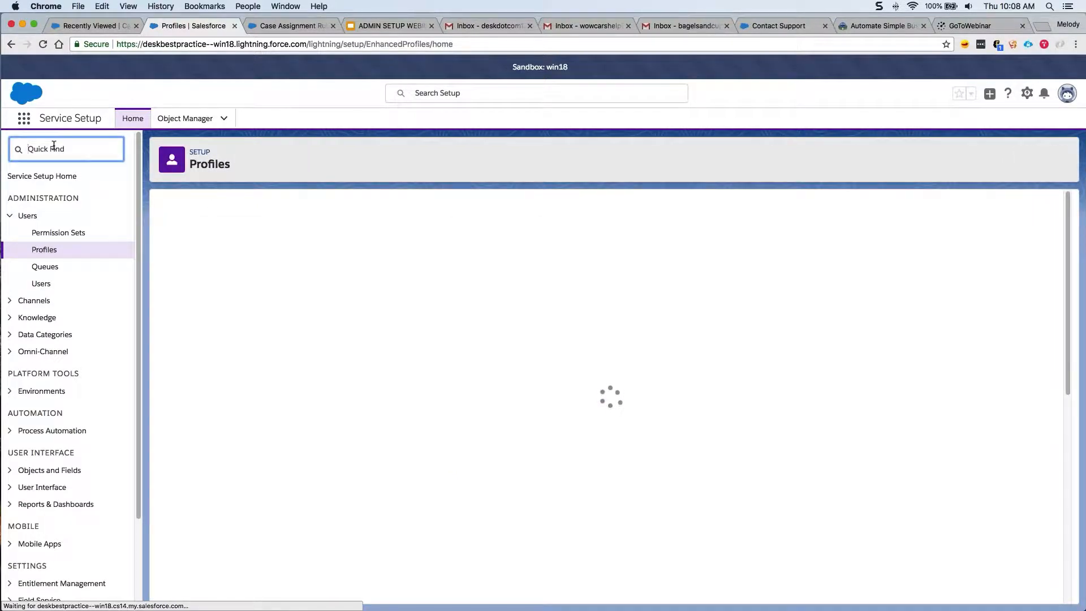
pyautogui.write('profile')
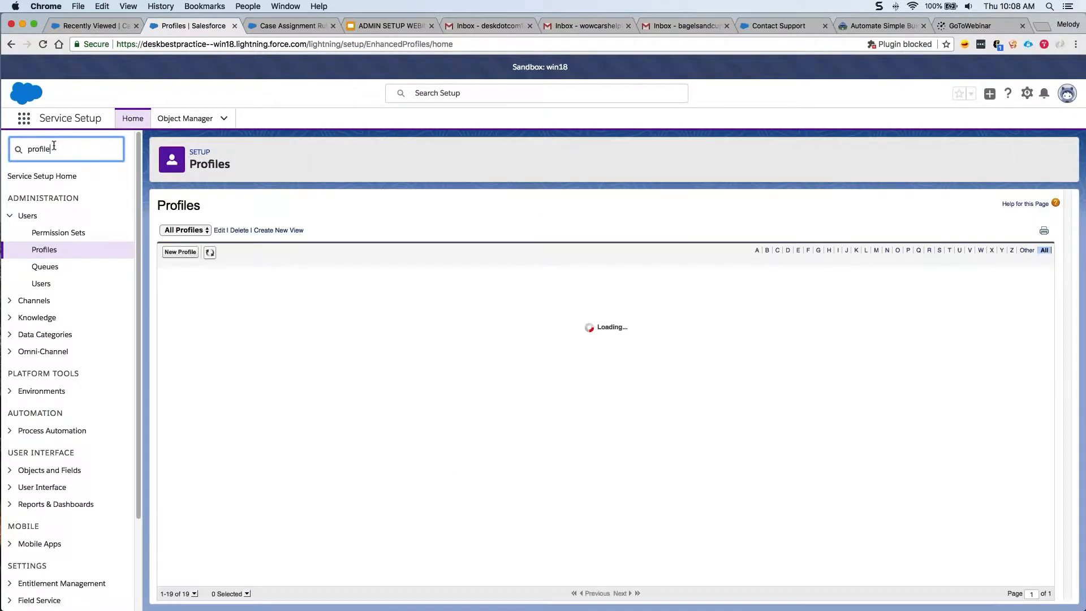
pyautogui.click(45, 193)
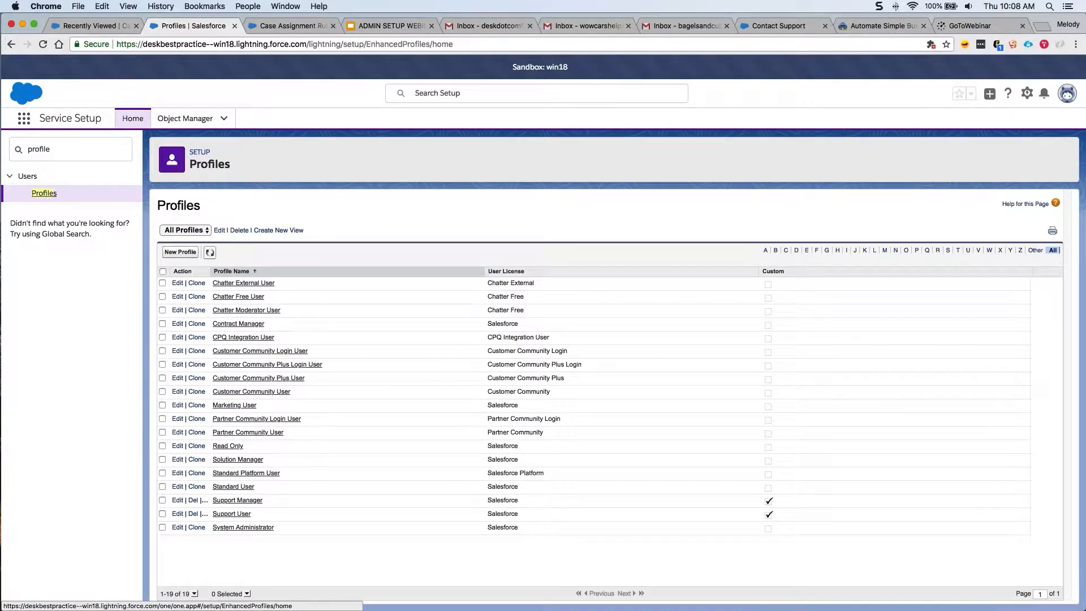
pyautogui.click(133, 120)
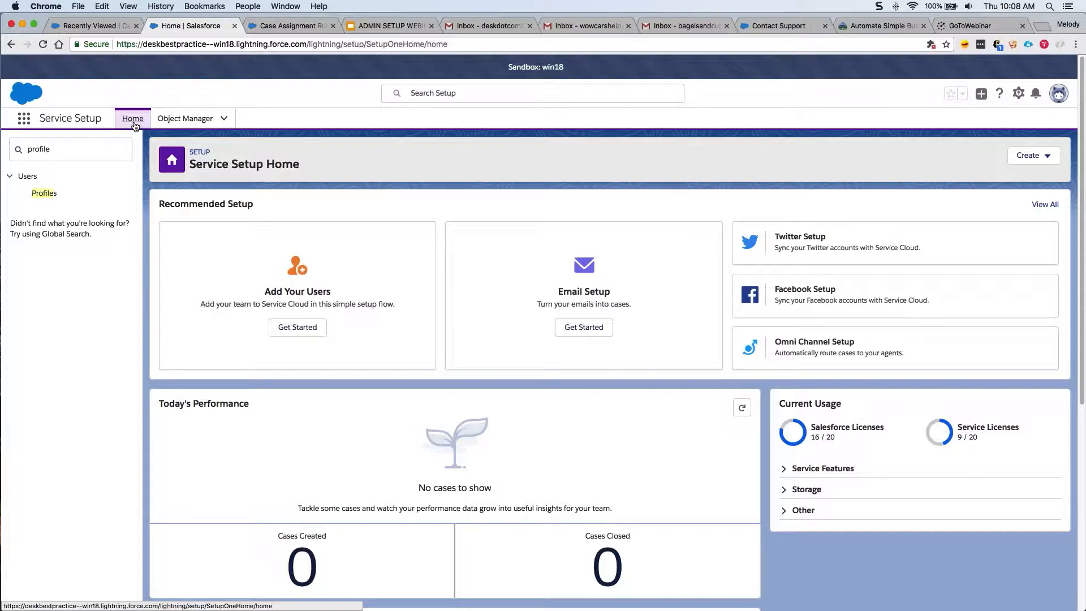
pyautogui.doubleClick(38, 149)
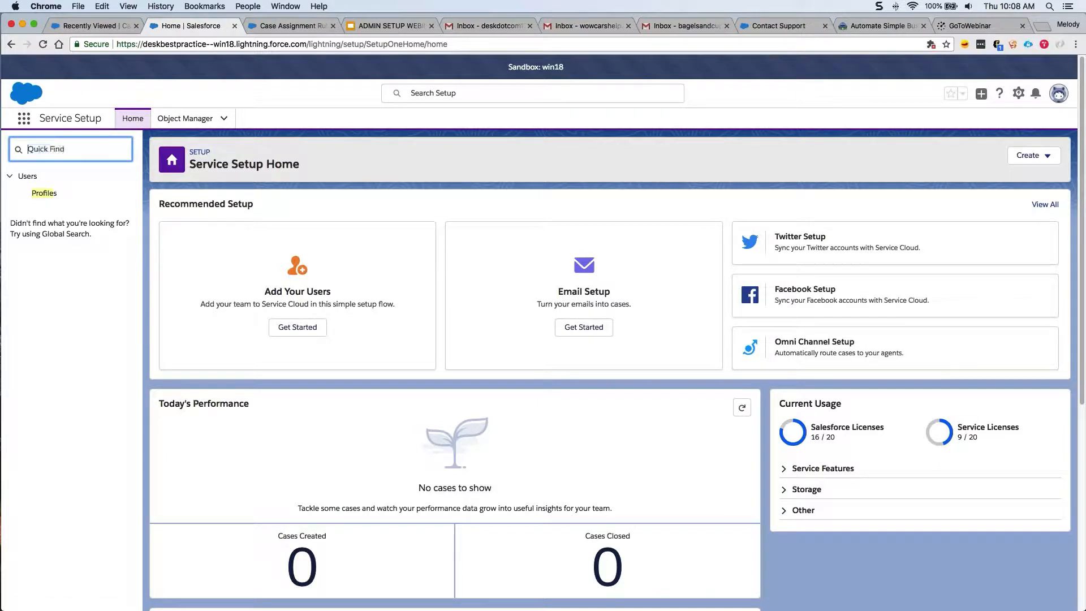
pyautogui.press('BackSpace')
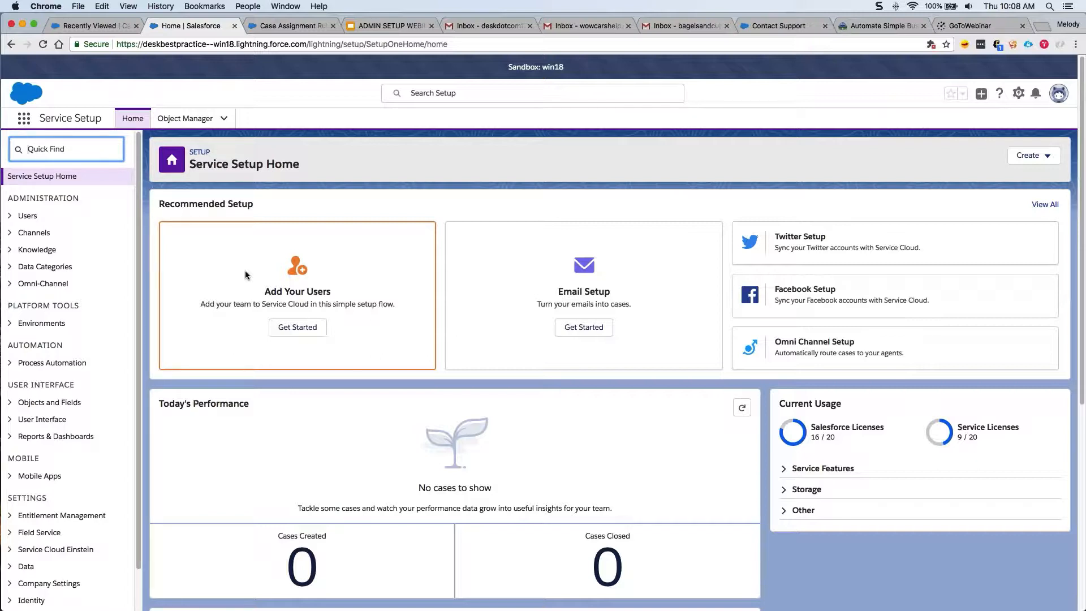
# Add the first new user with their name, e-mail username and the Support User profile.
pyautogui.click(283, 335)
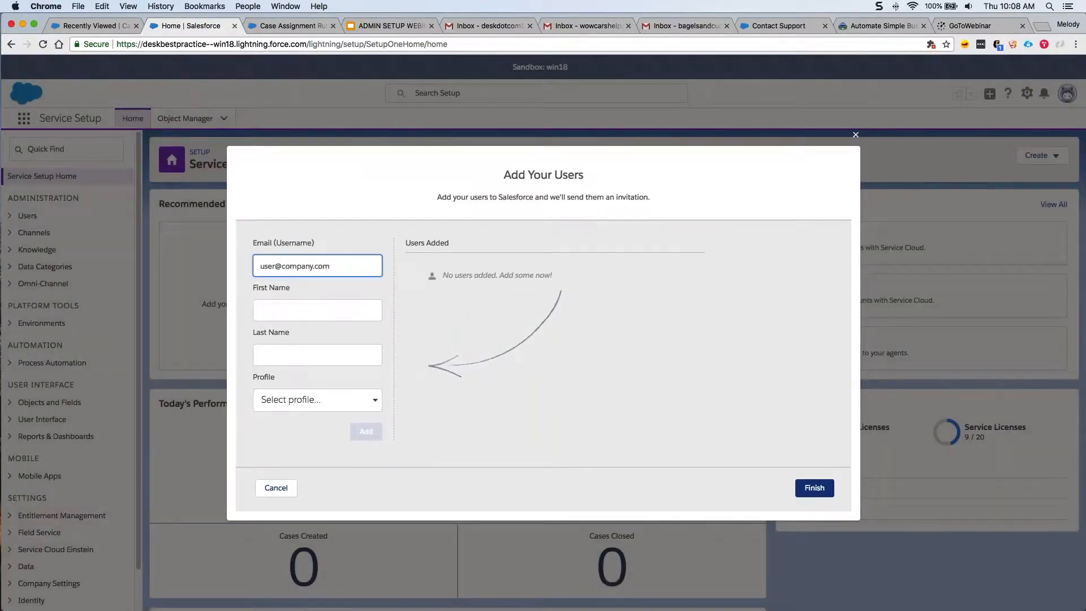
pyautogui.click(317, 310)
pyautogui.write('Tim')
pyautogui.press('Tab')
pyautogui.write('Service')
pyautogui.click(302, 266)
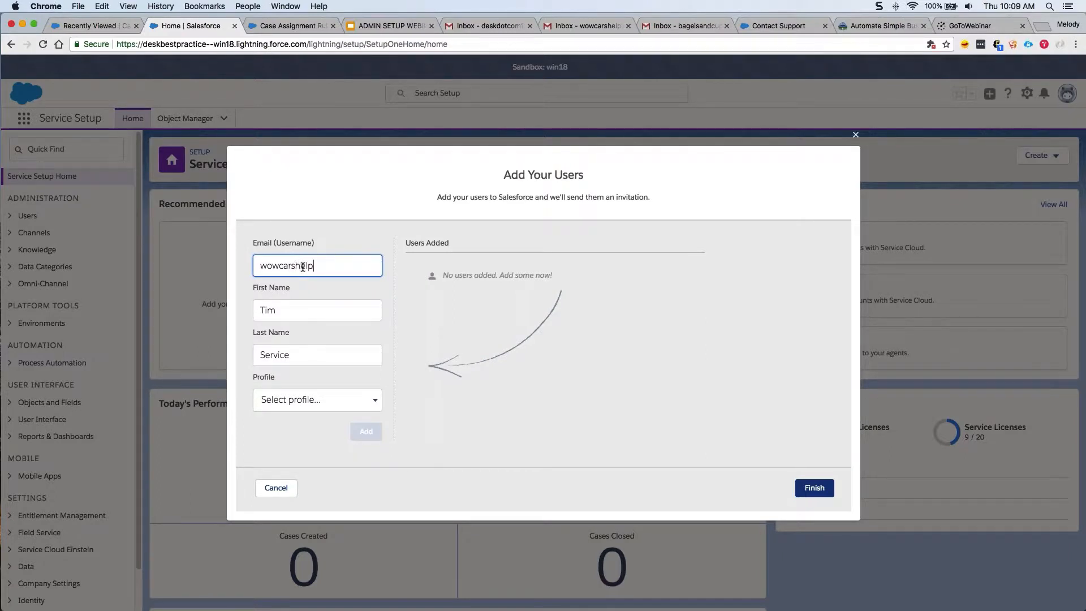
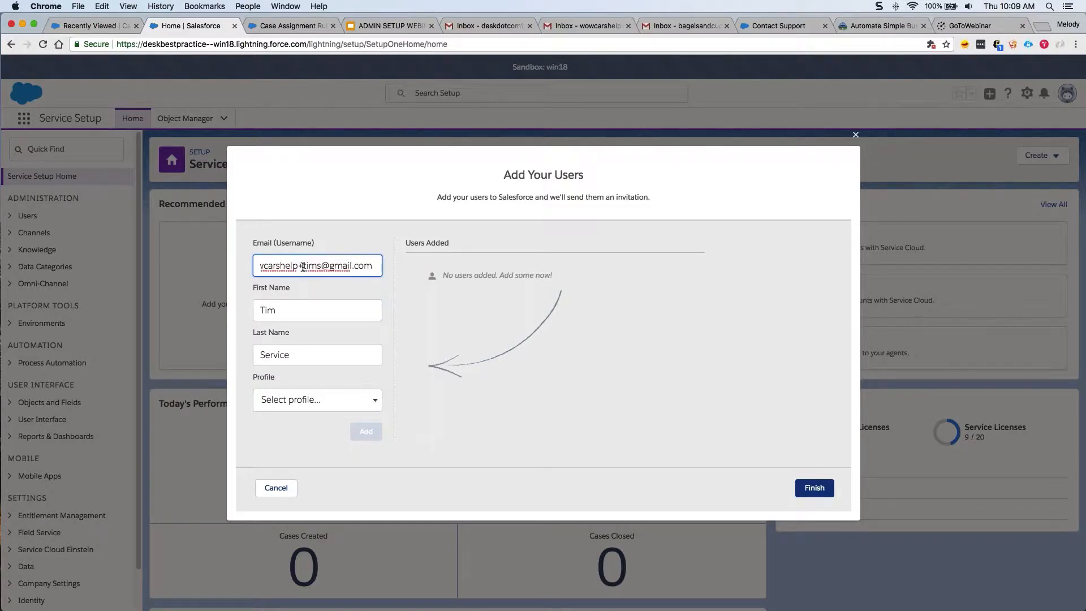
pyautogui.press('super+a')
pyautogui.press('super+c')
pyautogui.click(316, 399)
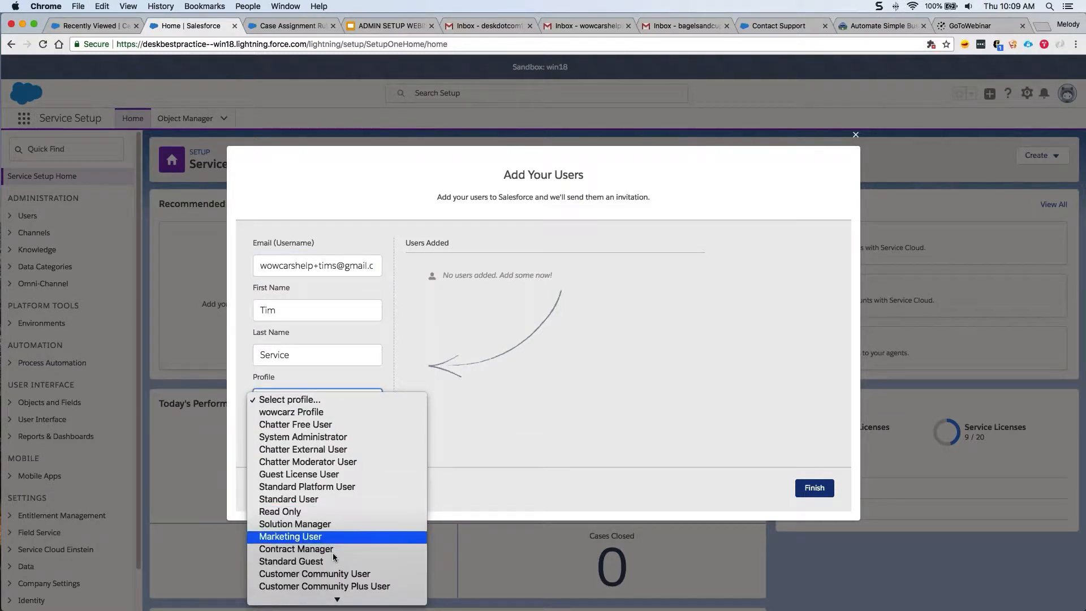
pyautogui.moveTo(339, 598)
pyautogui.click(340, 538)
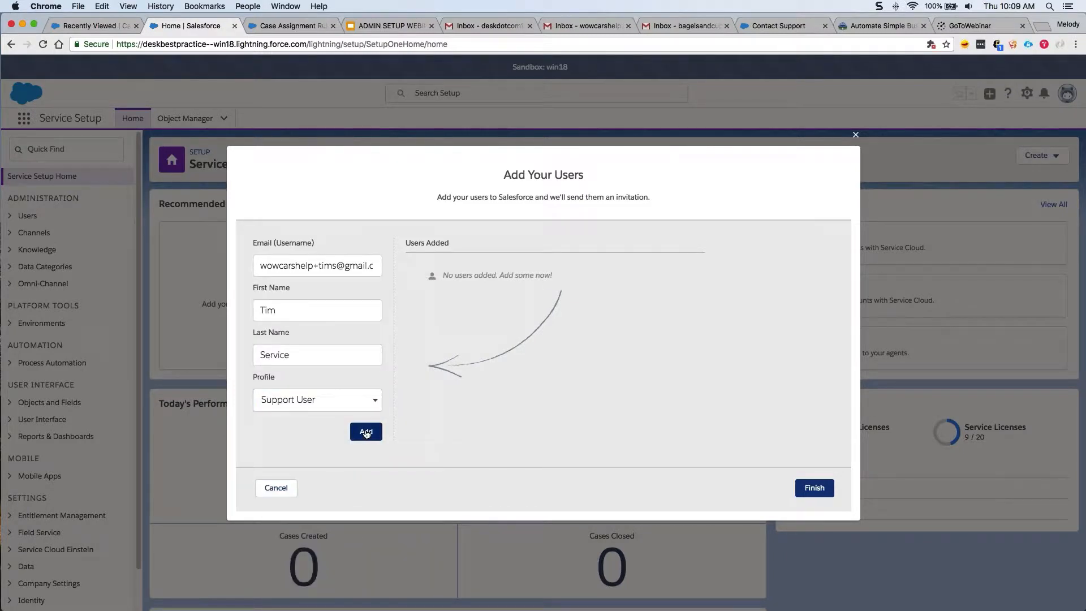
pyautogui.click(365, 432)
# Add a second user, reusing the copied e-mail with a new prefix, with the Support User profile.
pyautogui.press('super+v')
pyautogui.doubleClick(316, 264)
pyautogui.write('stevens')
pyautogui.press('Tab')
pyautogui.write('Steven')
pyautogui.press('Tab')
pyautogui.write('Service')
pyautogui.press('Tab')
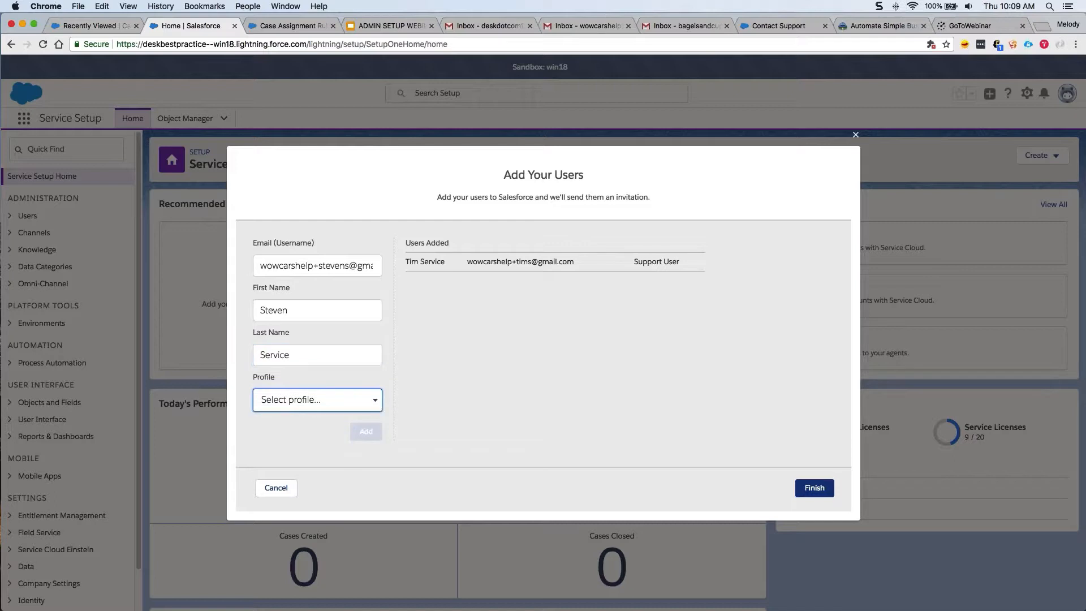
pyautogui.press('s')
pyautogui.press('Down')
pyautogui.scroll(-3, 329, 480)
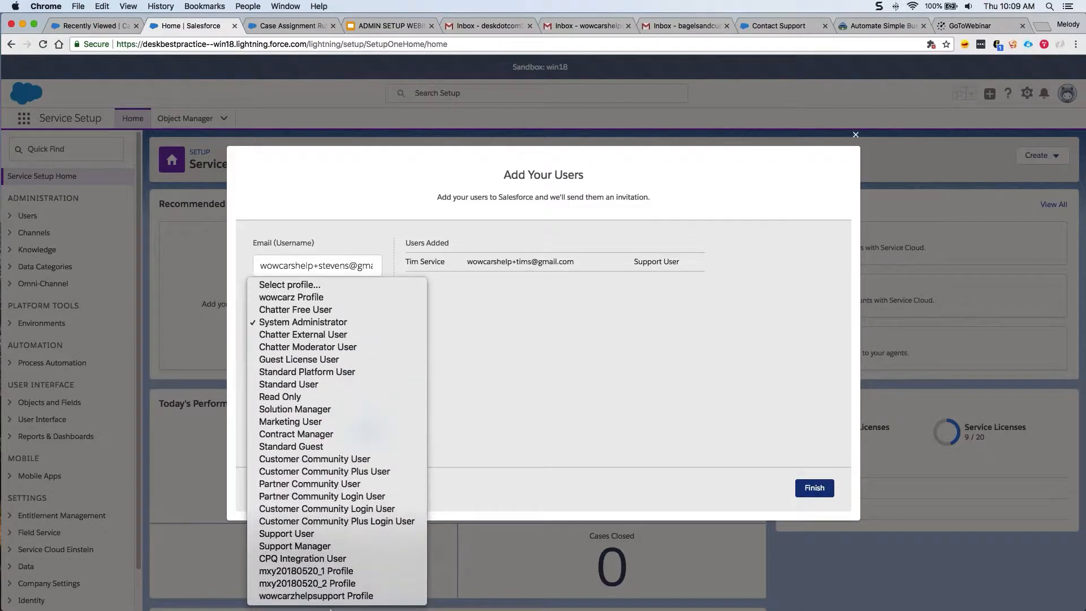
pyautogui.click(325, 535)
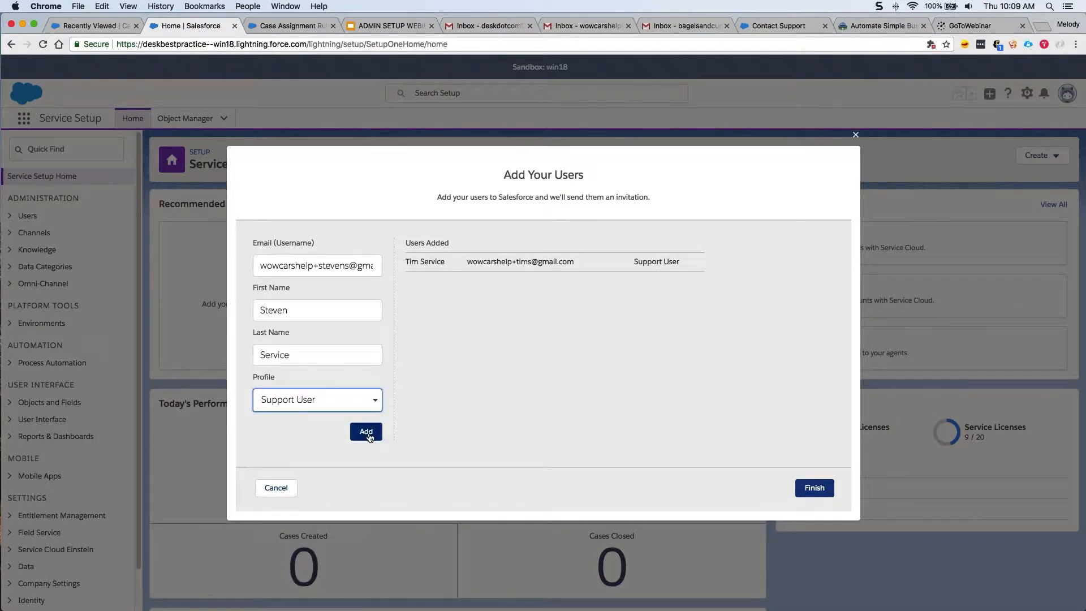
pyautogui.click(367, 434)
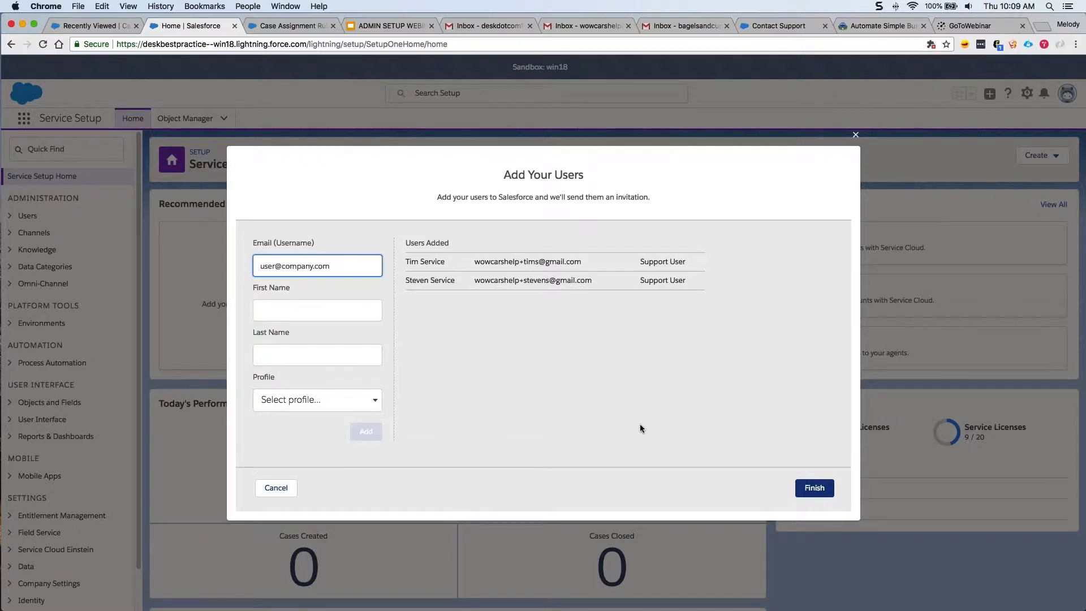
# Send the invitations to both users and close the confirmation.
pyautogui.click(805, 495)
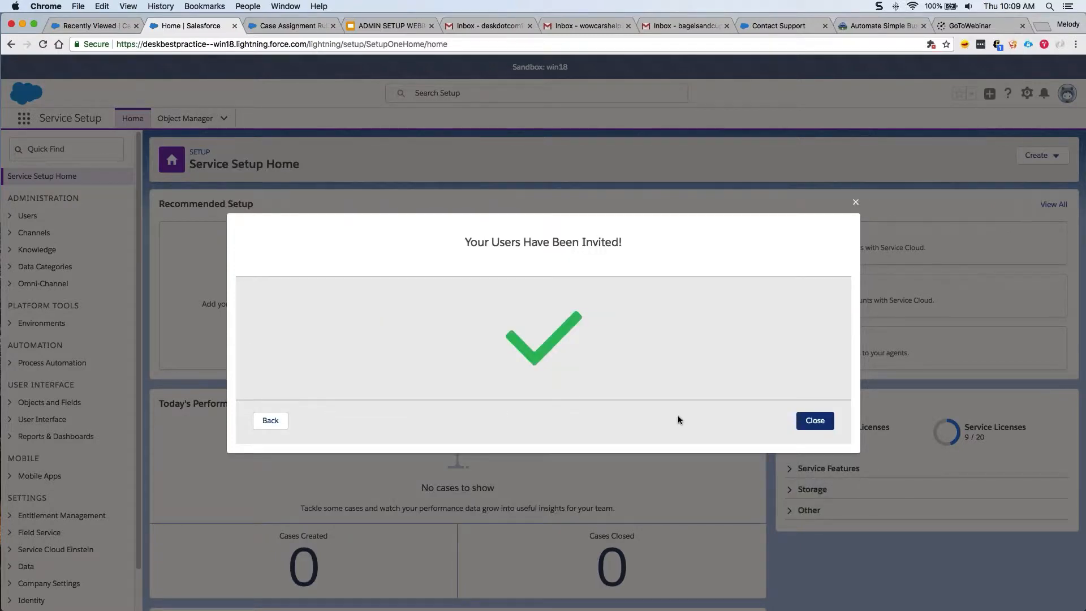
pyautogui.click(815, 421)
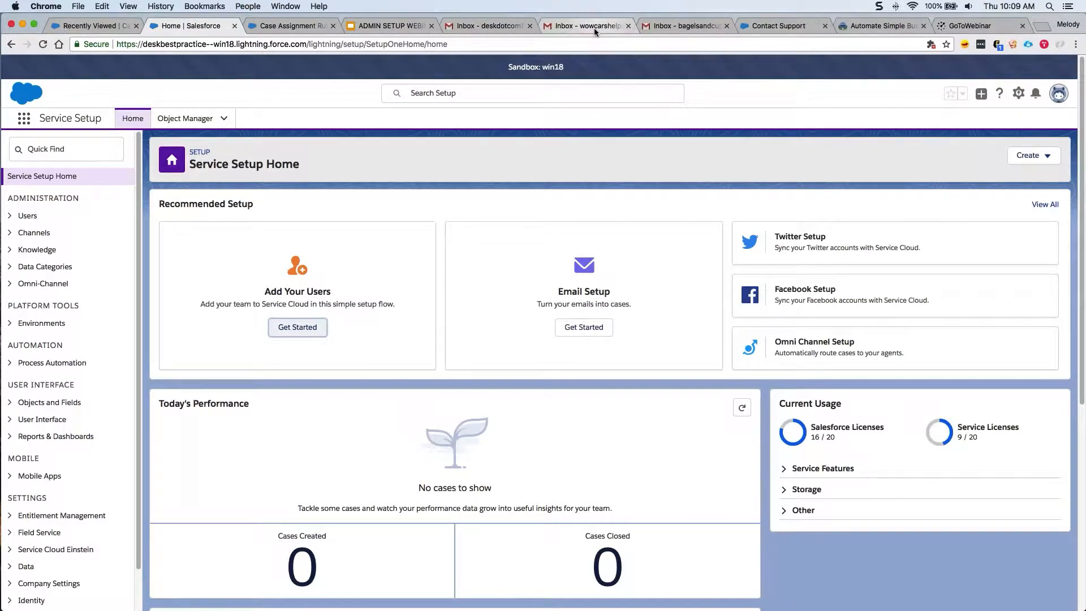
pyautogui.click(593, 26)
# Open the Salesforce verification email in the support Gmail inbox and delete it.
pyautogui.click(36, 150)
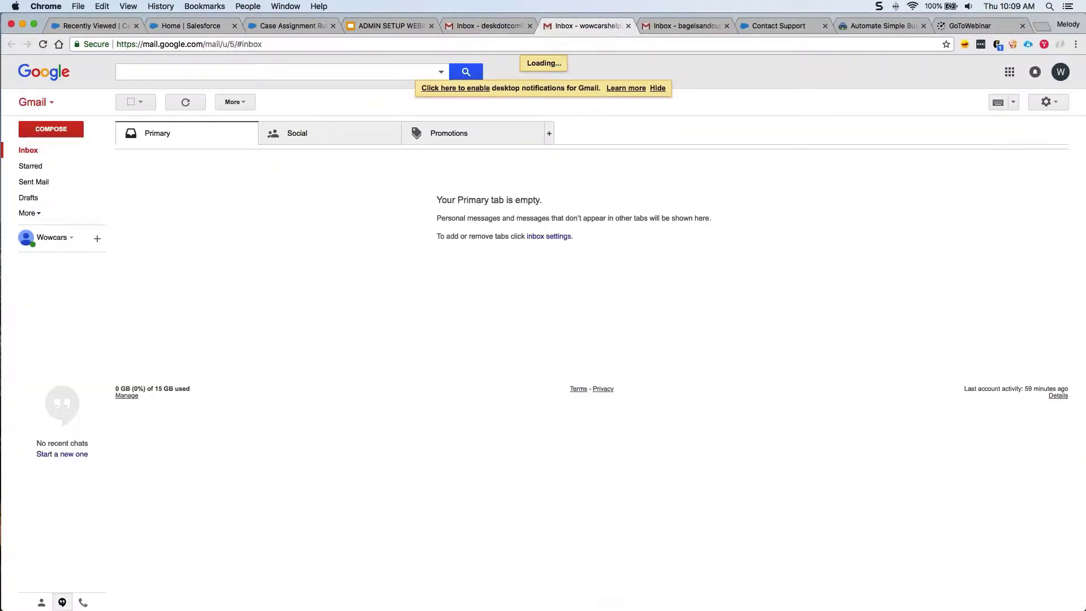
pyautogui.moveTo(208, 167)
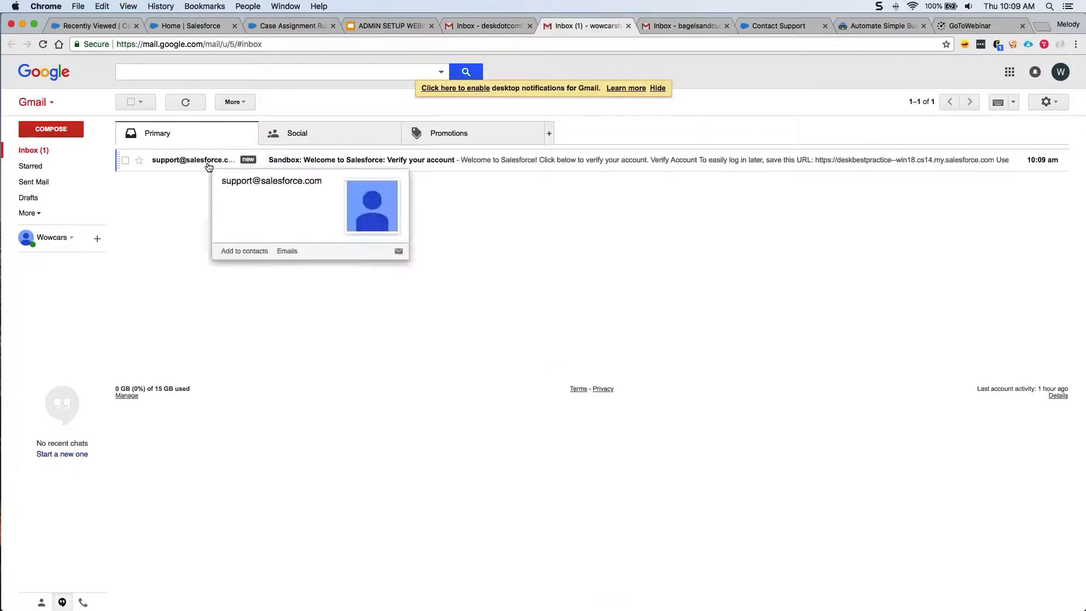
pyautogui.click(208, 163)
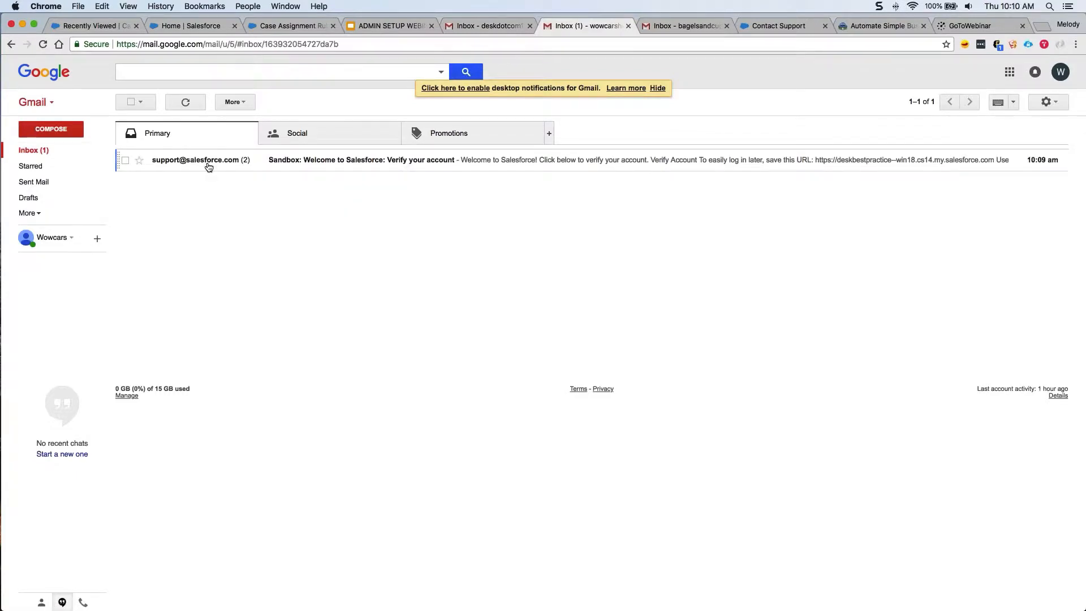
pyautogui.click(266, 102)
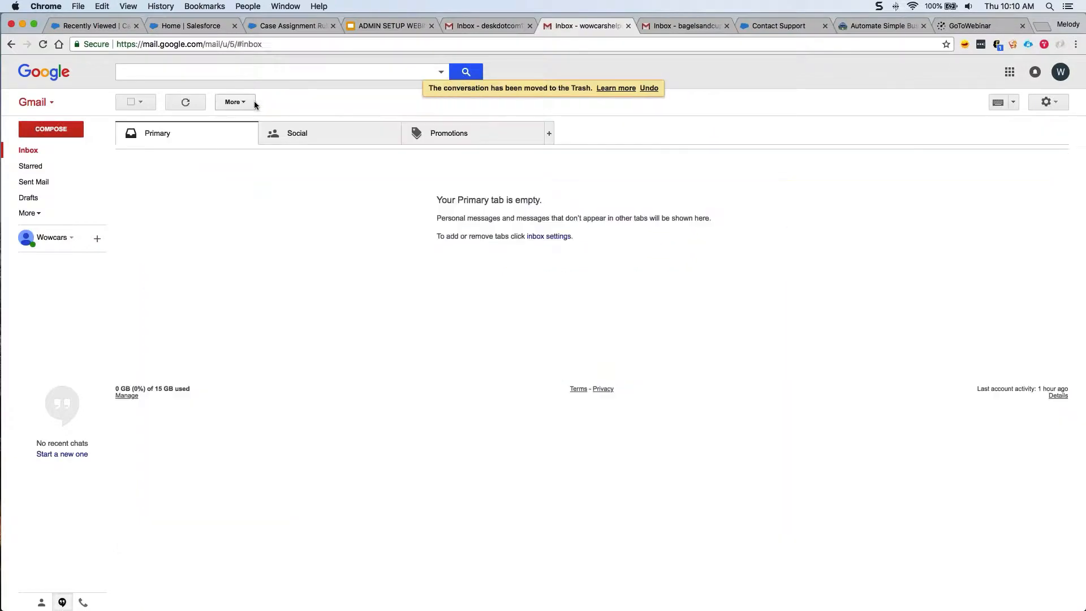
pyautogui.click(215, 25)
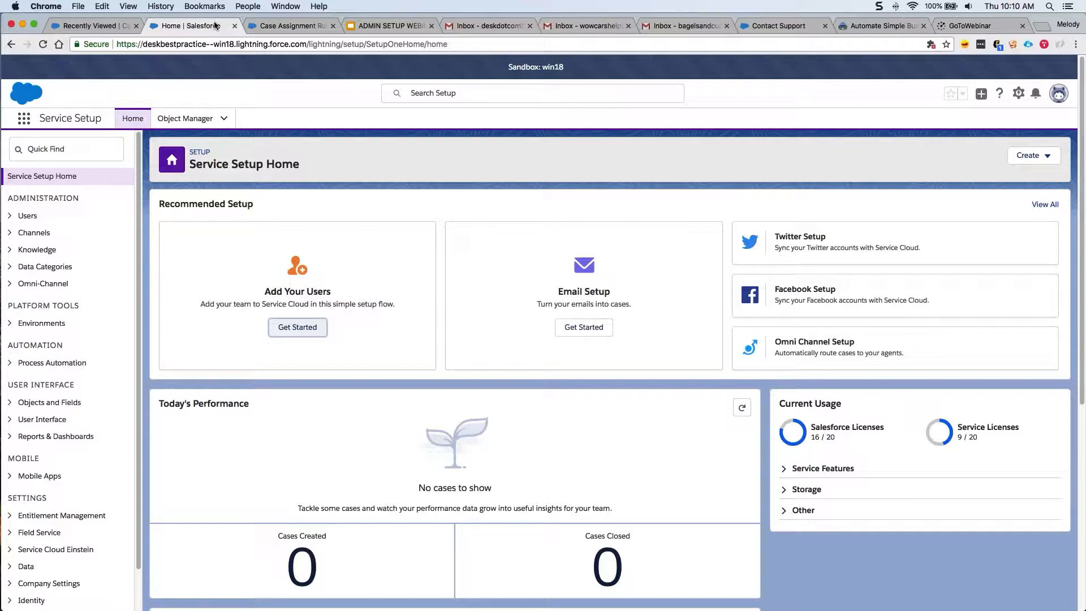
# Search Quick Find for 'profile' and open Users > Profiles.
pyautogui.click(72, 153)
pyautogui.write('profile')
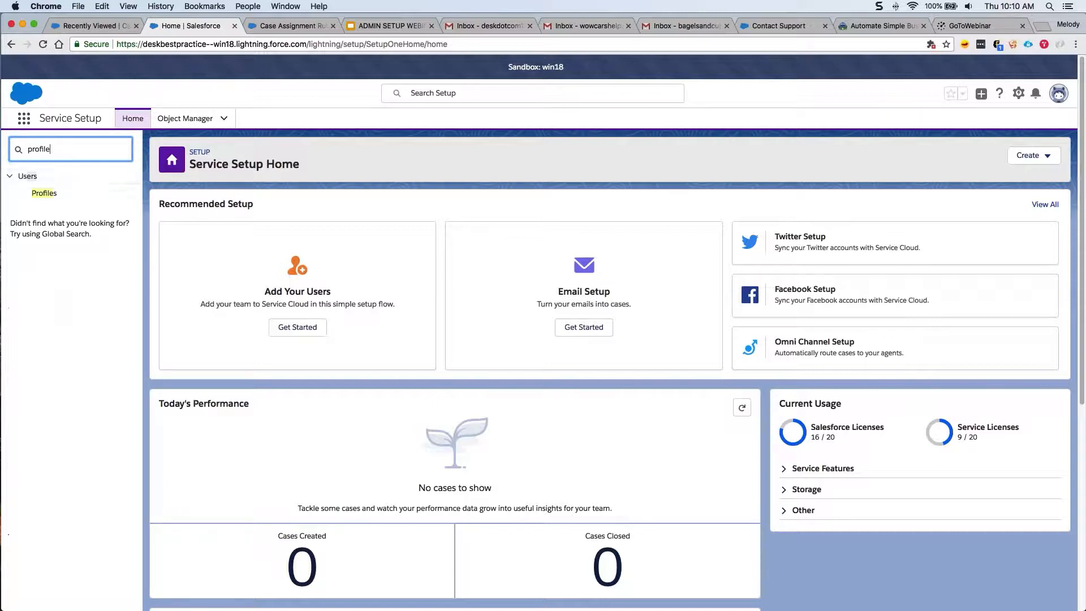
pyautogui.click(64, 199)
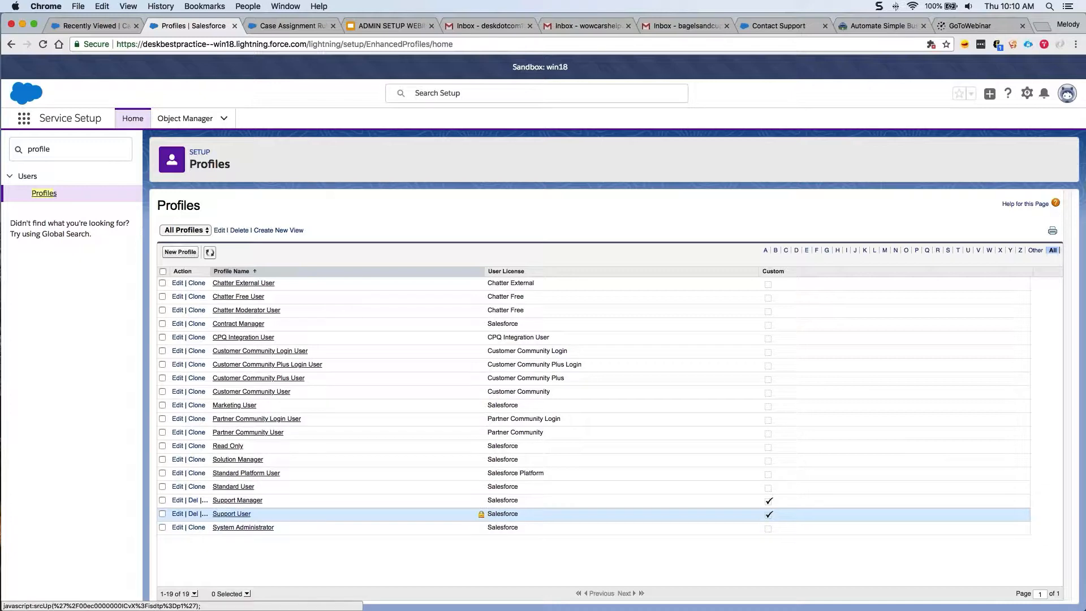
# Open the Support User profile and confirm its Cases permissions are Read, Create and Edit.
pyautogui.click(243, 515)
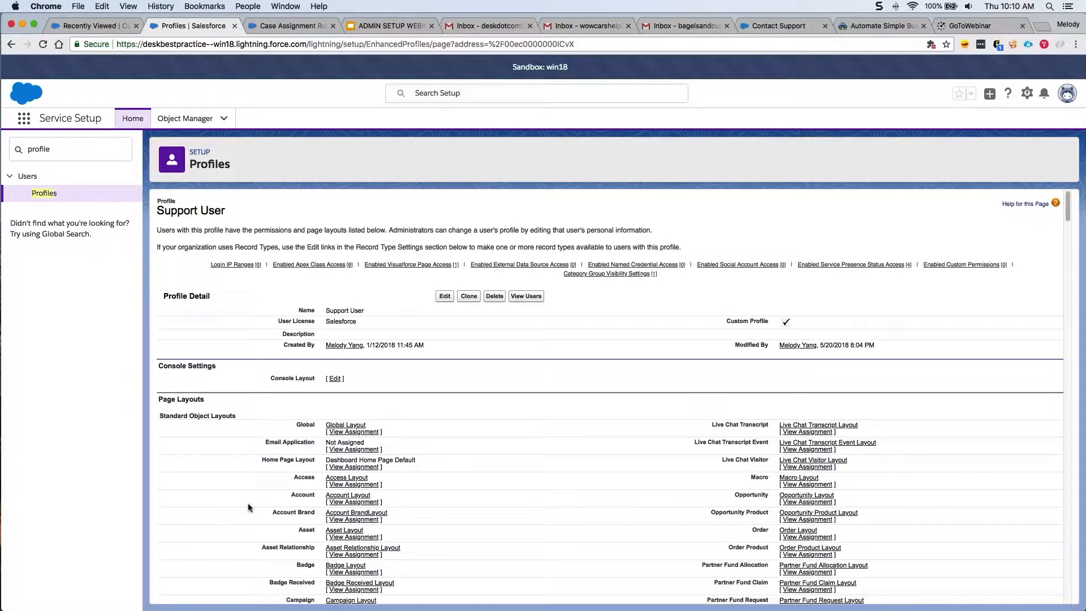
pyautogui.scroll(-20, 248, 507)
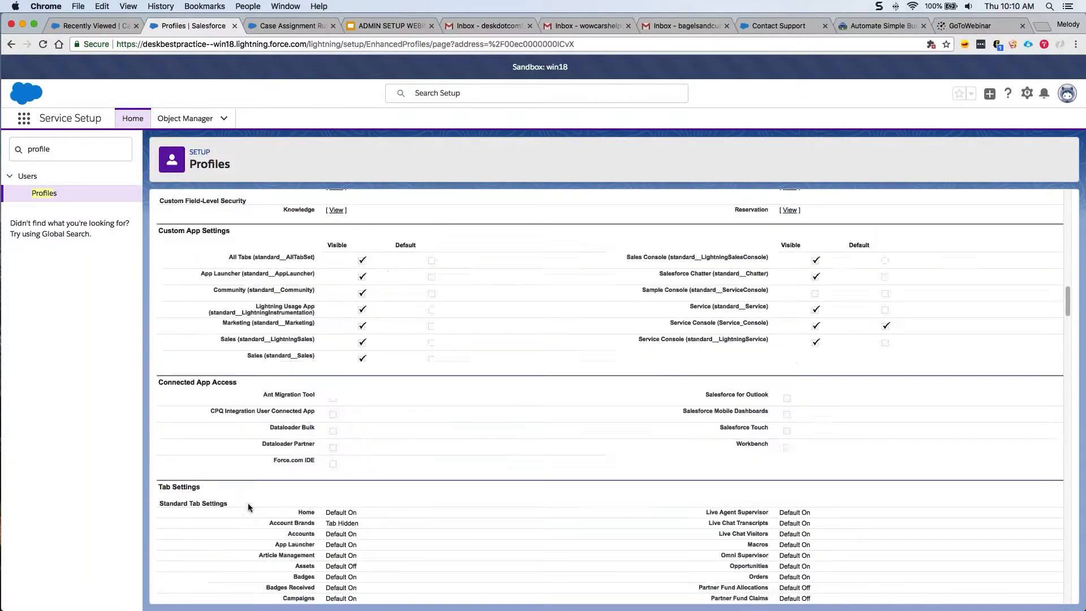
pyautogui.scroll(-20, 248, 508)
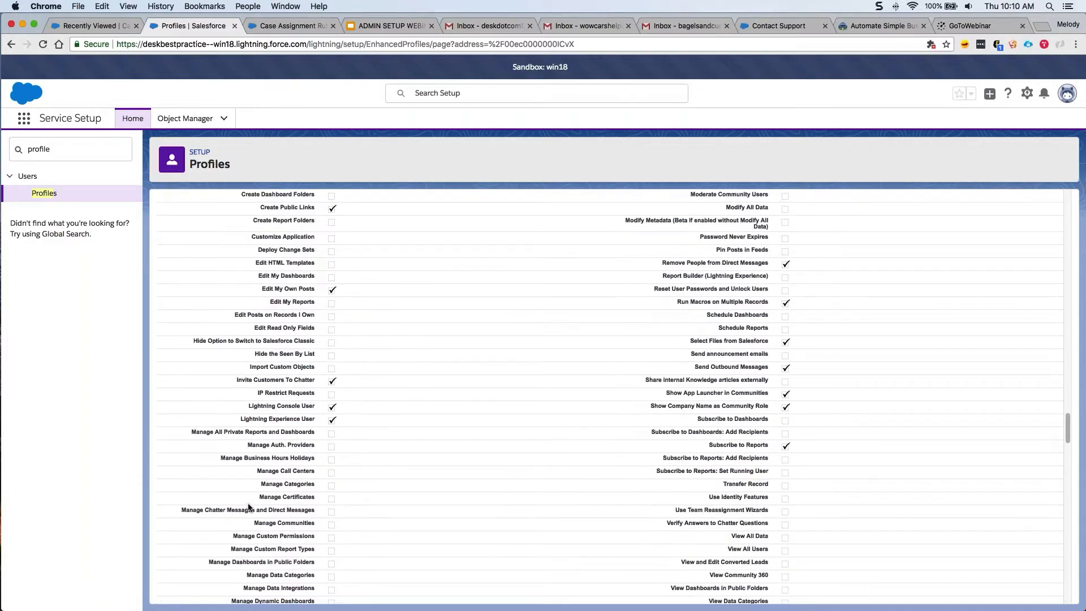
pyautogui.scroll(-6, 249, 500)
pyautogui.scroll(4, 249, 500)
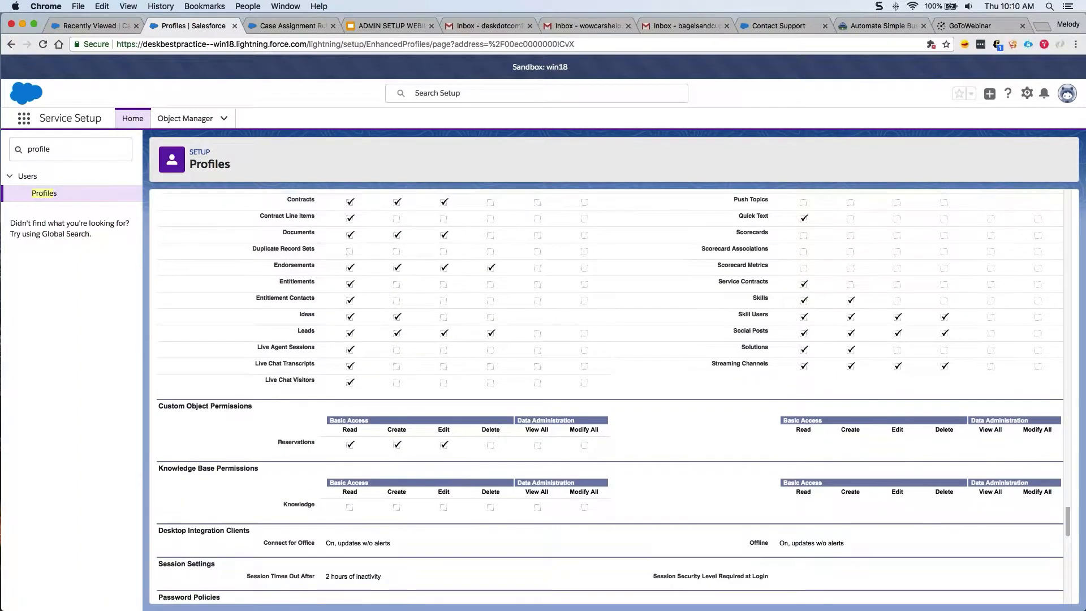
pyautogui.scroll(2, 249, 500)
pyautogui.moveTo(295, 366); pyautogui.dragTo(465, 368)
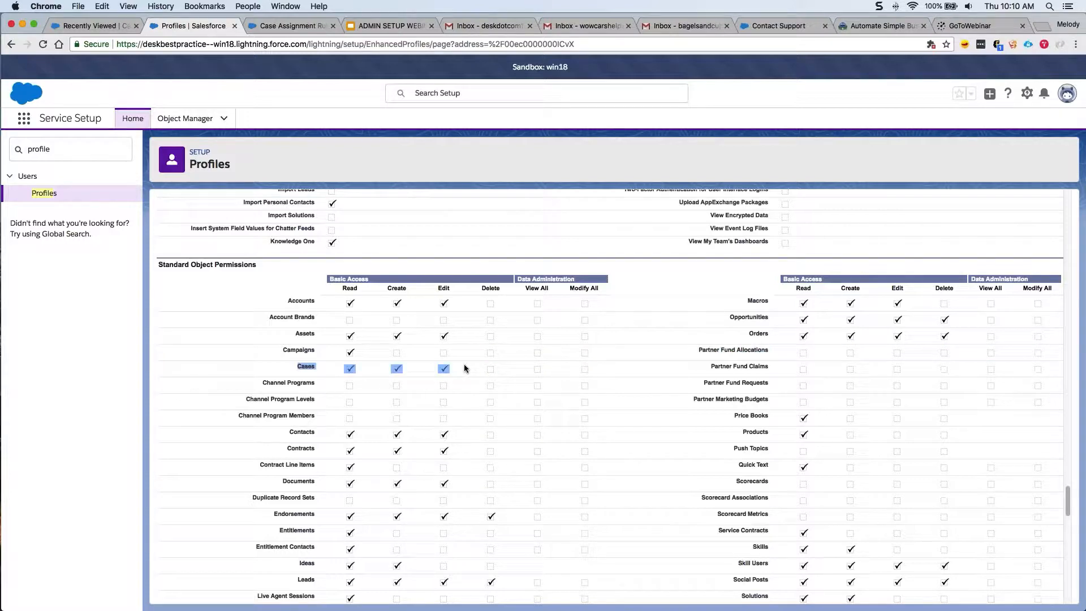
pyautogui.click(459, 367)
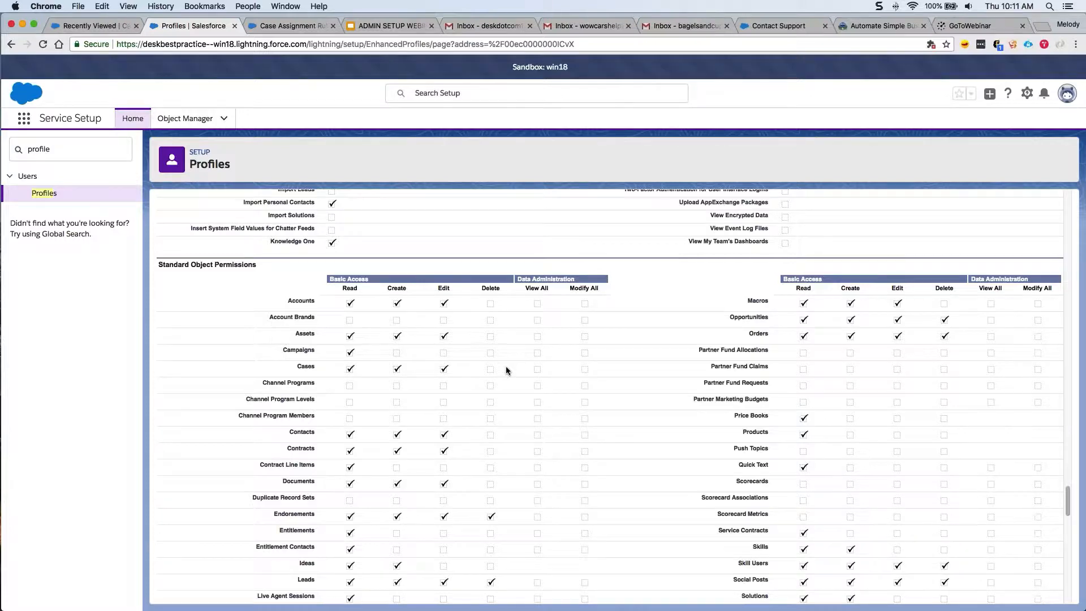
pyautogui.scroll(15, 506, 366)
pyautogui.click(58, 150)
pyautogui.press('super+a')
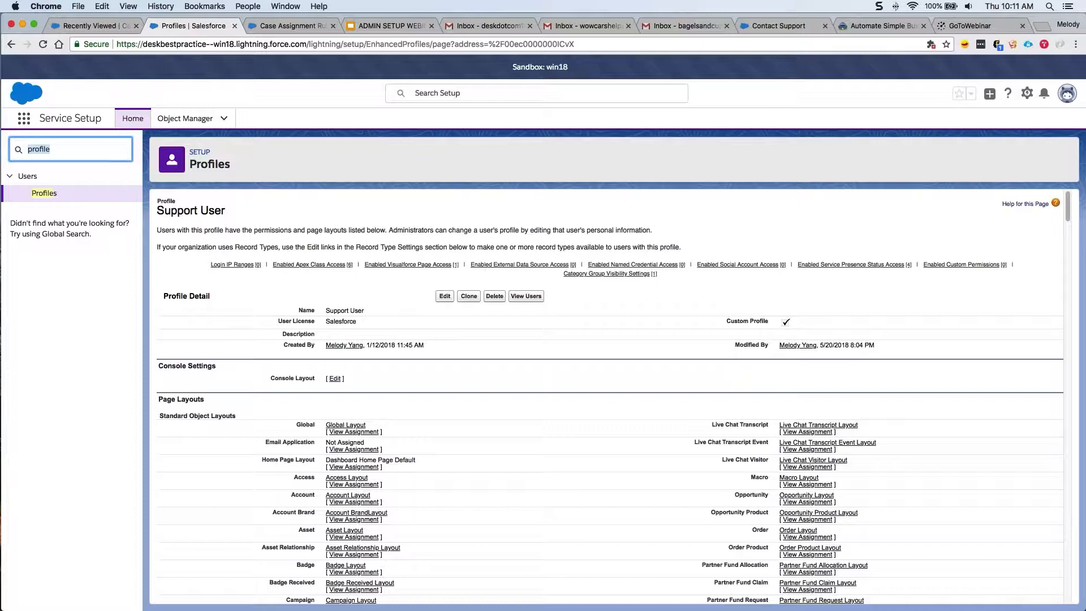
# Find Queues via 'que' and rename the Support queue's label to 'Tier 1 Support'.
pyautogui.write('que')
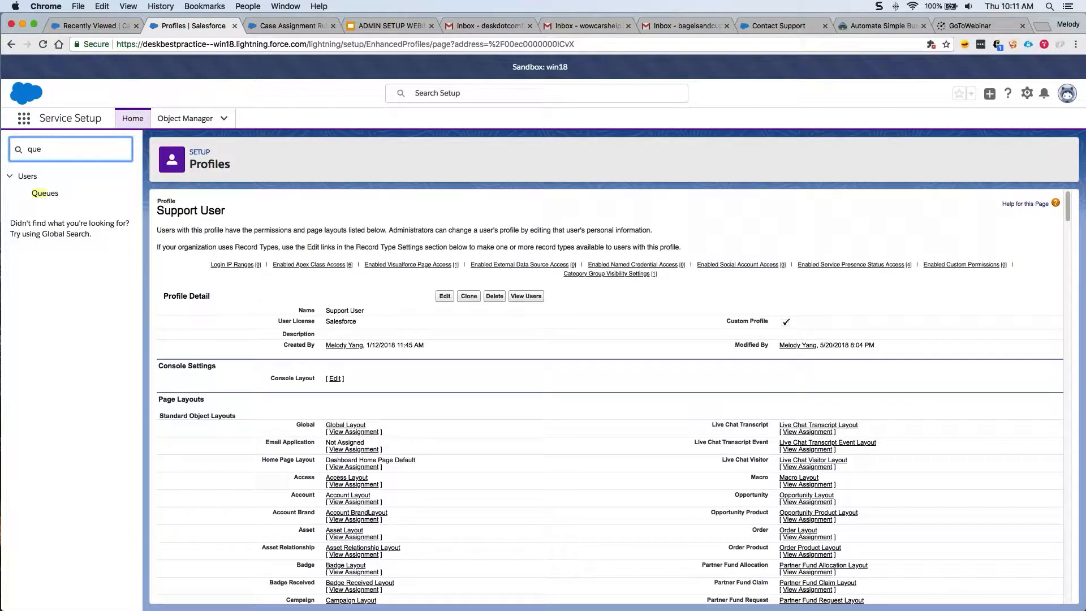
pyautogui.click(47, 195)
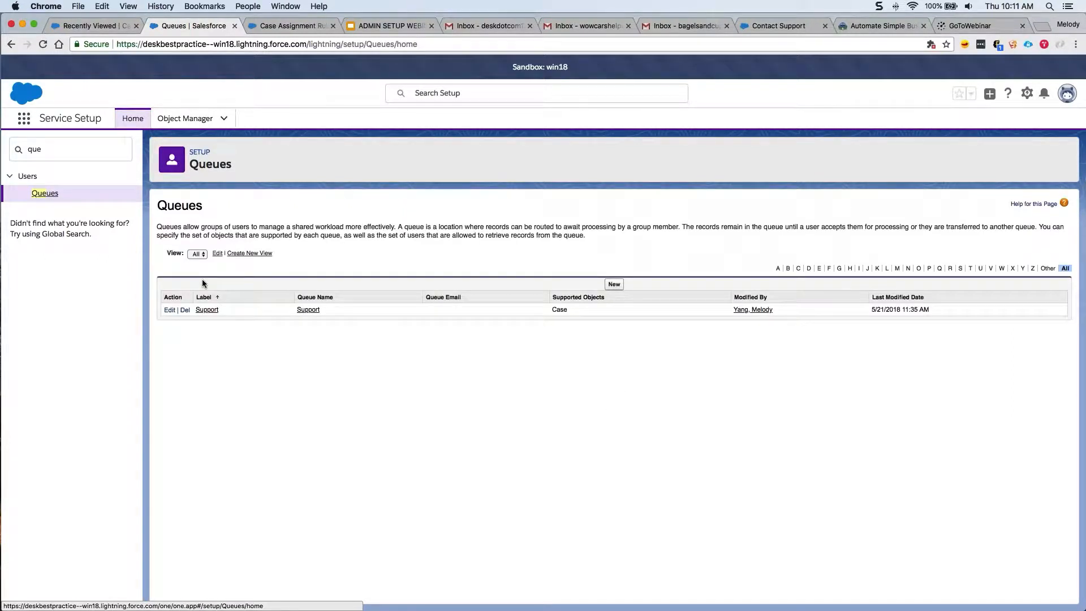
pyautogui.click(207, 311)
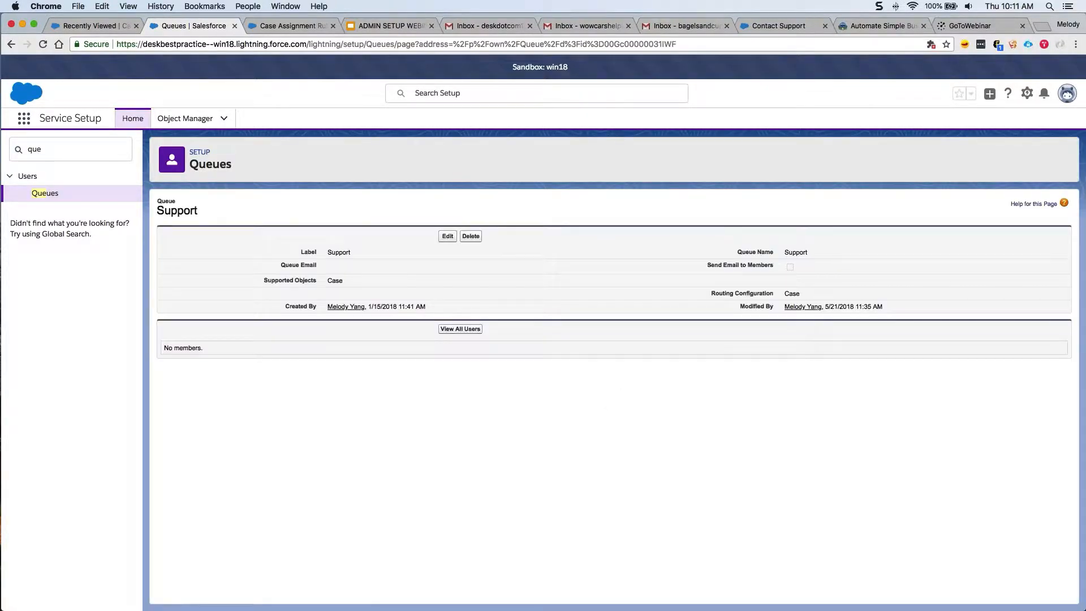
pyautogui.click(448, 236)
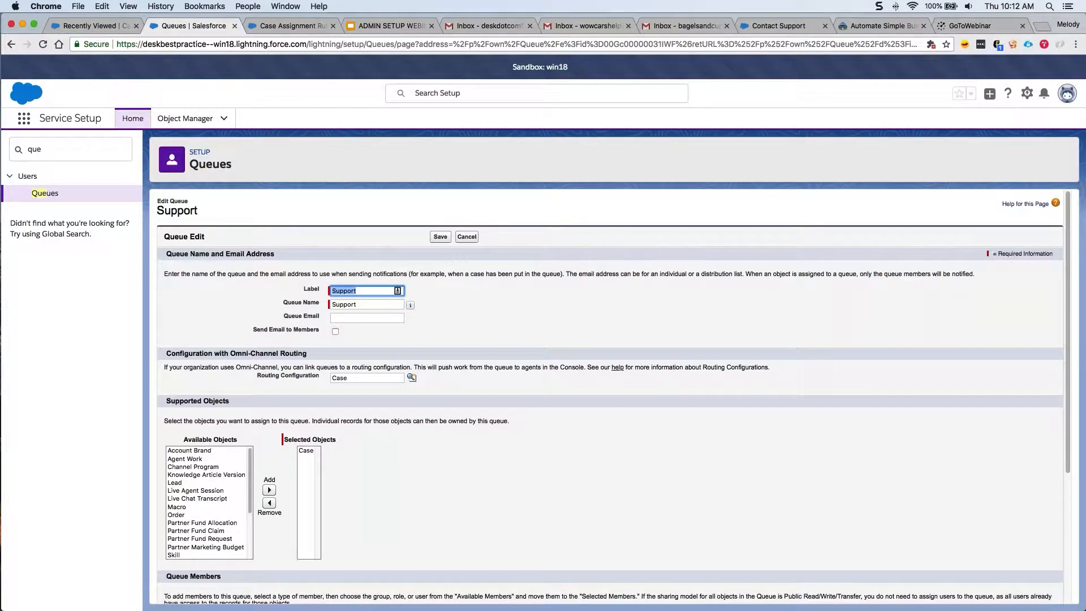
pyautogui.click(332, 290)
pyautogui.write('Tier 1')
# Add two service users as queue members and save the Tier 1 Support queue.
pyautogui.scroll(-5, 432, 314)
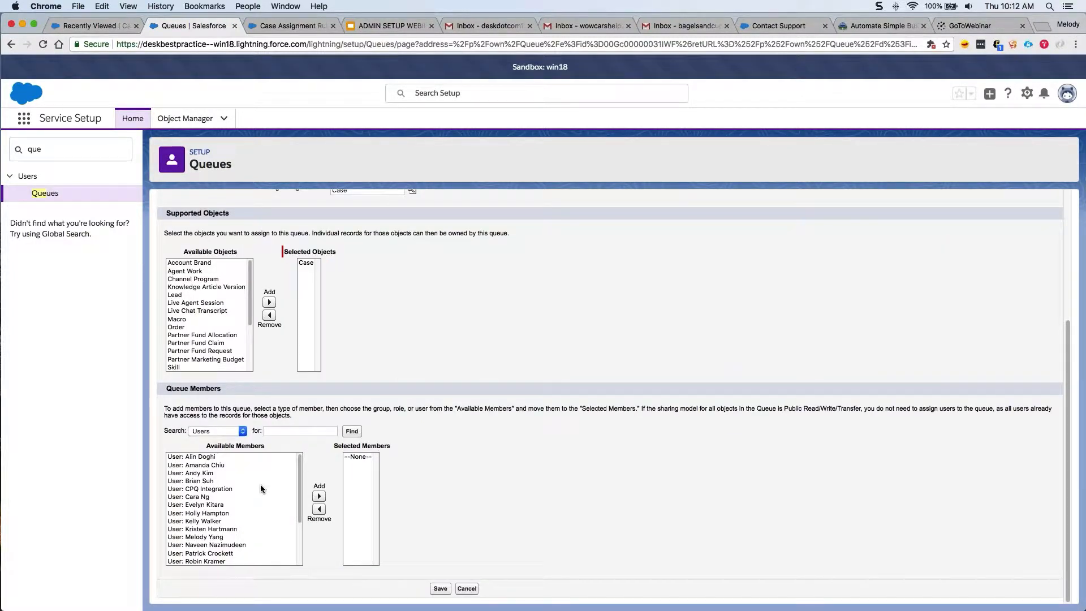
pyautogui.click(299, 557)
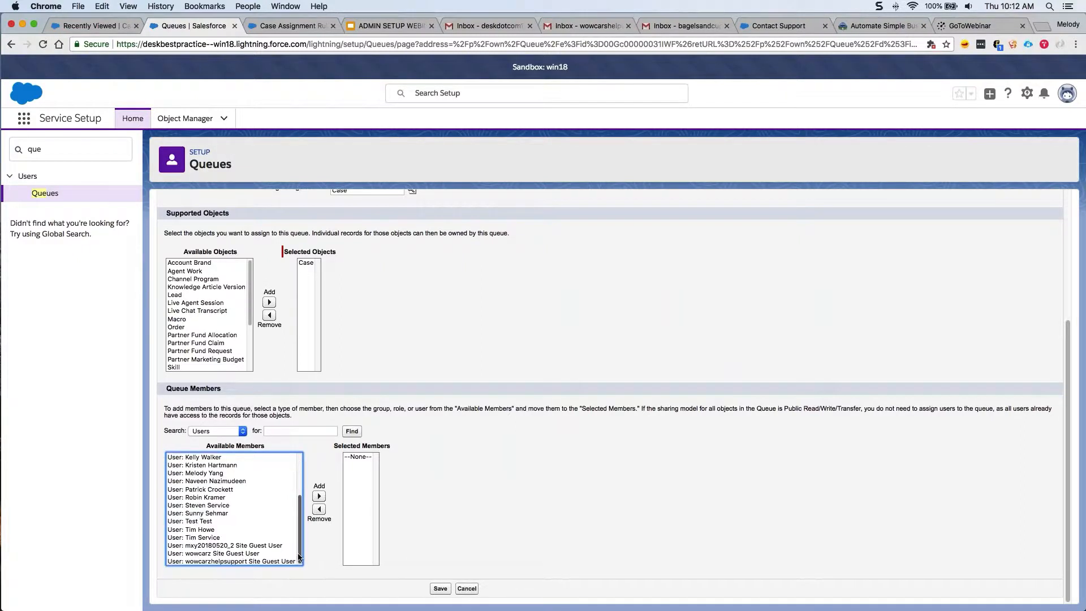
pyautogui.click(220, 538)
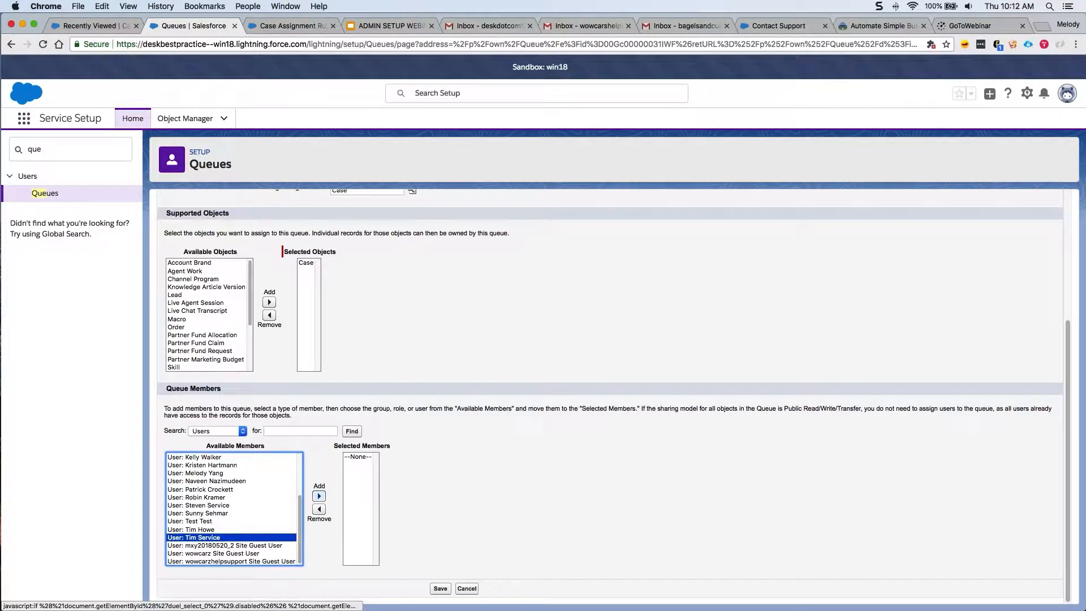
pyautogui.click(319, 496)
pyautogui.click(280, 513)
pyautogui.click(323, 497)
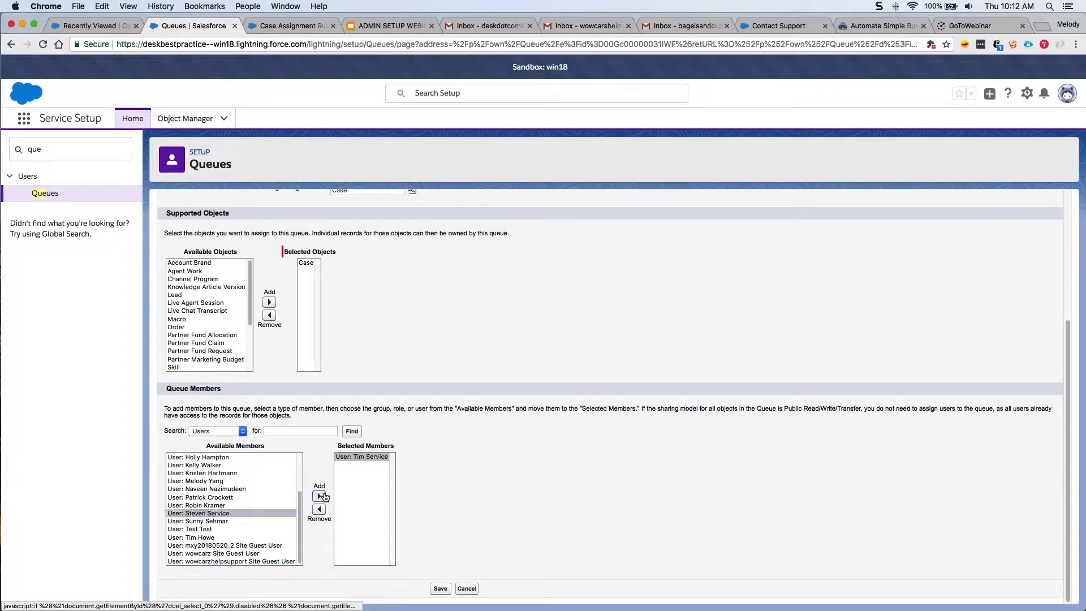
pyautogui.click(441, 589)
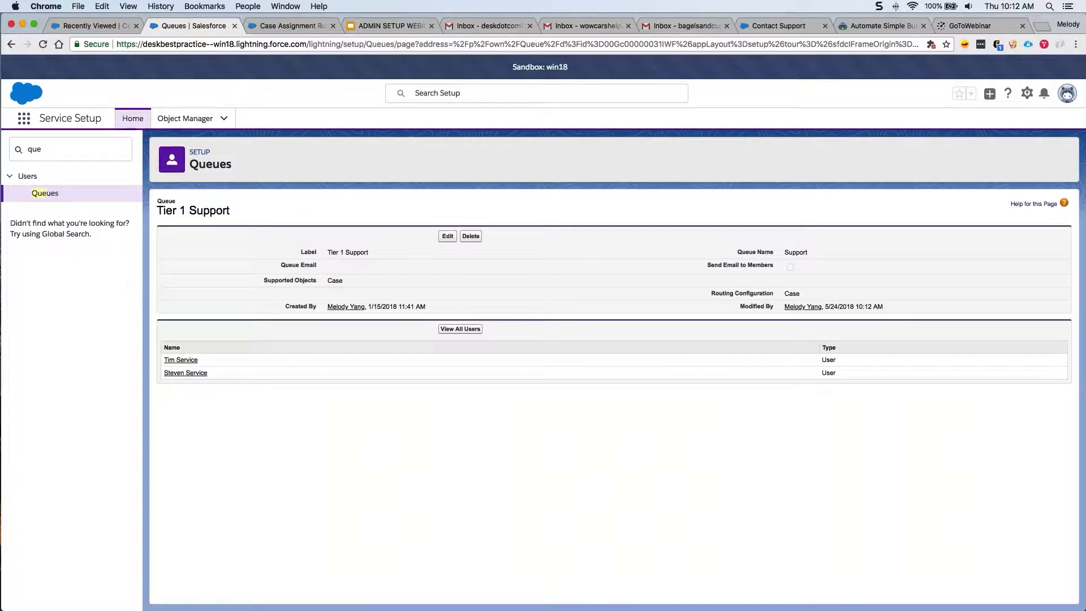
pyautogui.click(141, 122)
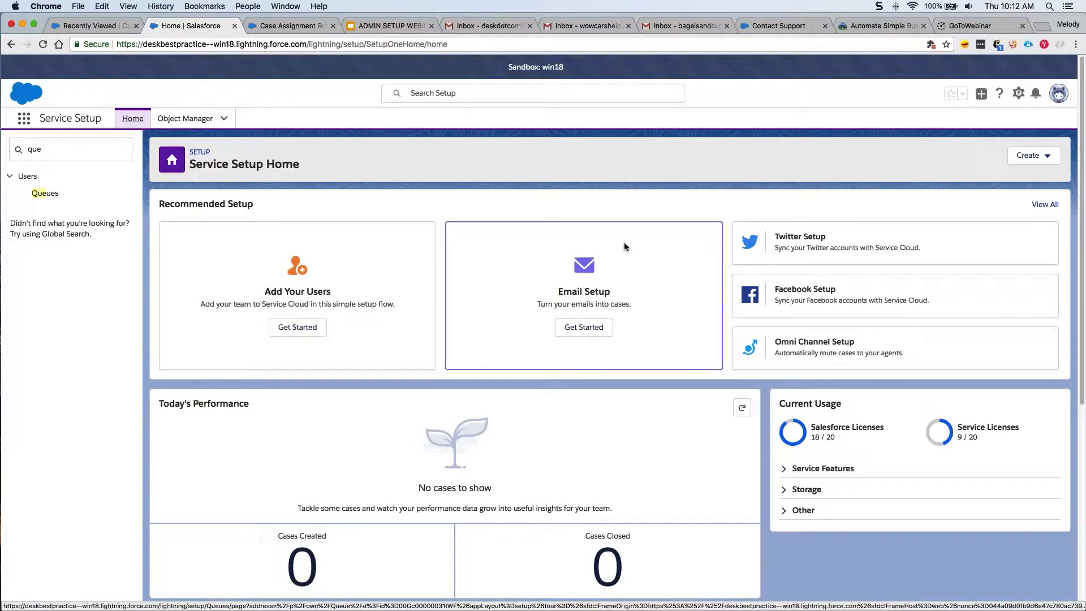
# Start Email-To-Case setup and choose 'Powered by Gmail' as the email provider.
pyautogui.click(580, 328)
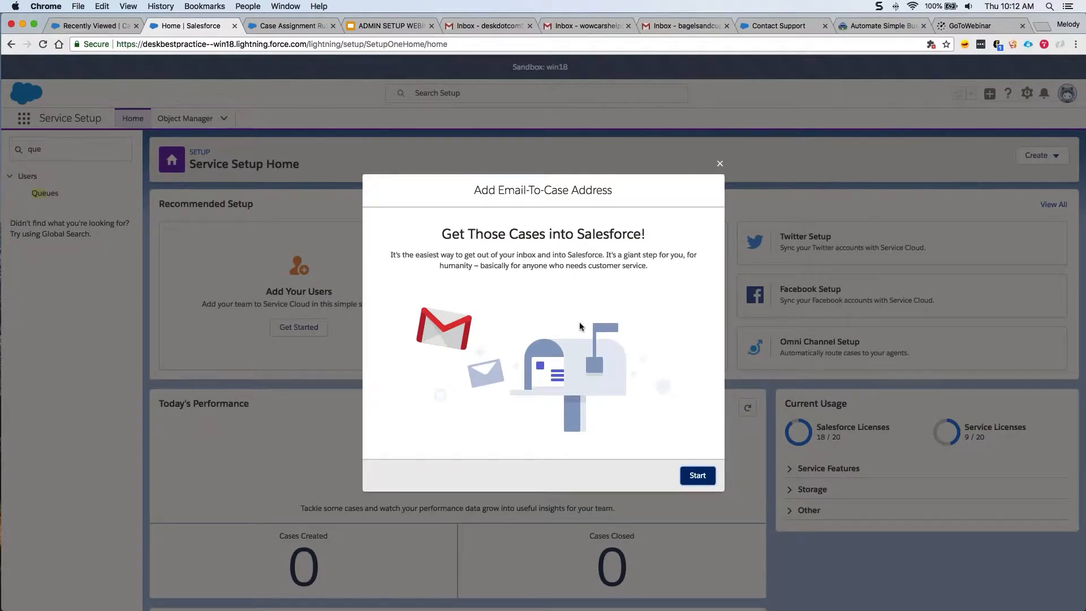
pyautogui.click(687, 475)
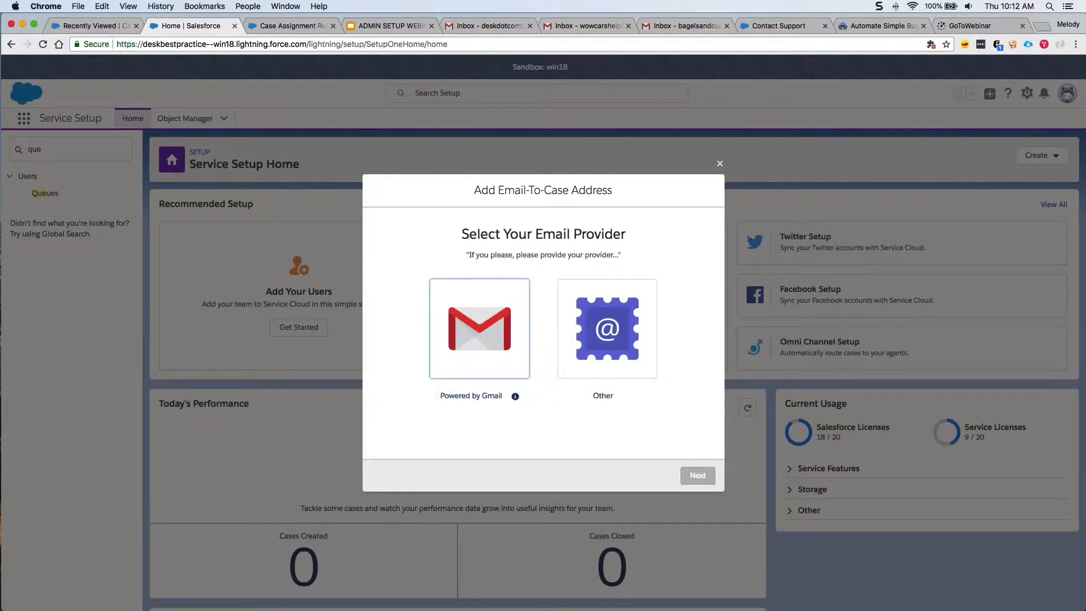
pyautogui.click(505, 369)
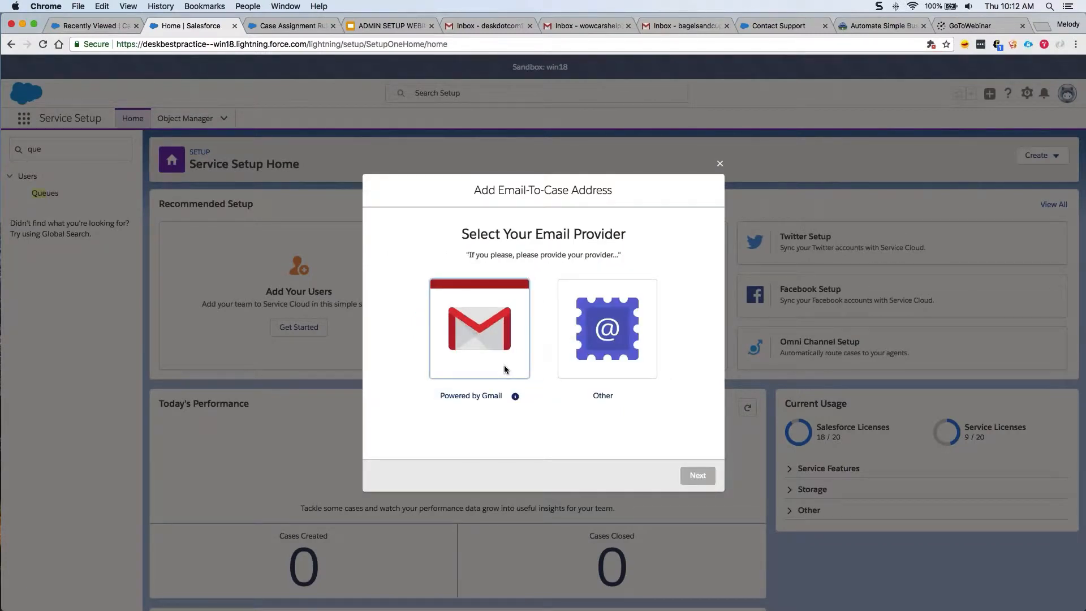
pyautogui.click(504, 367)
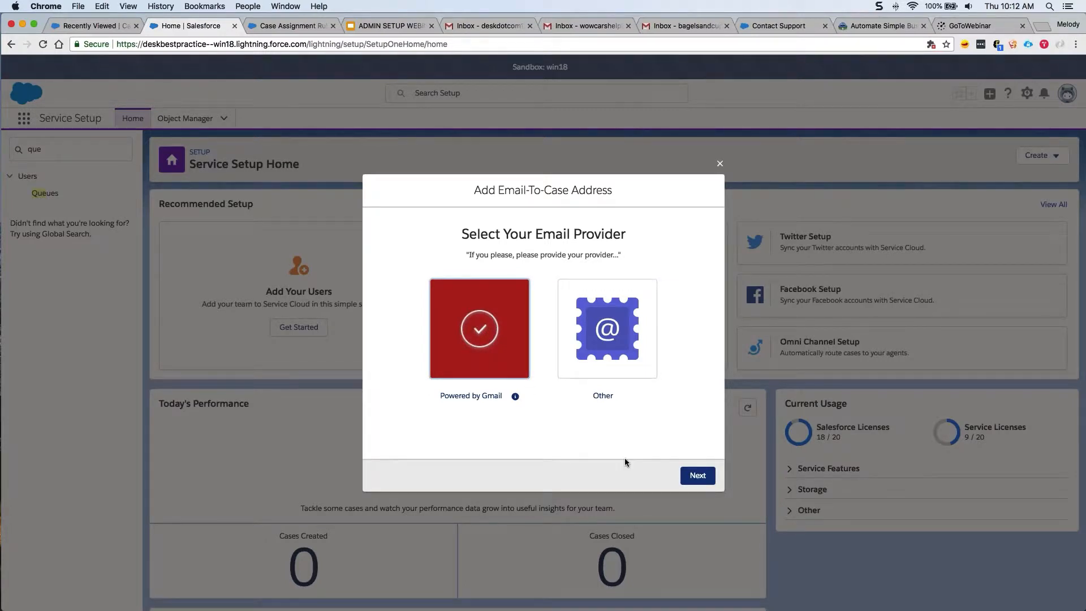
pyautogui.click(696, 476)
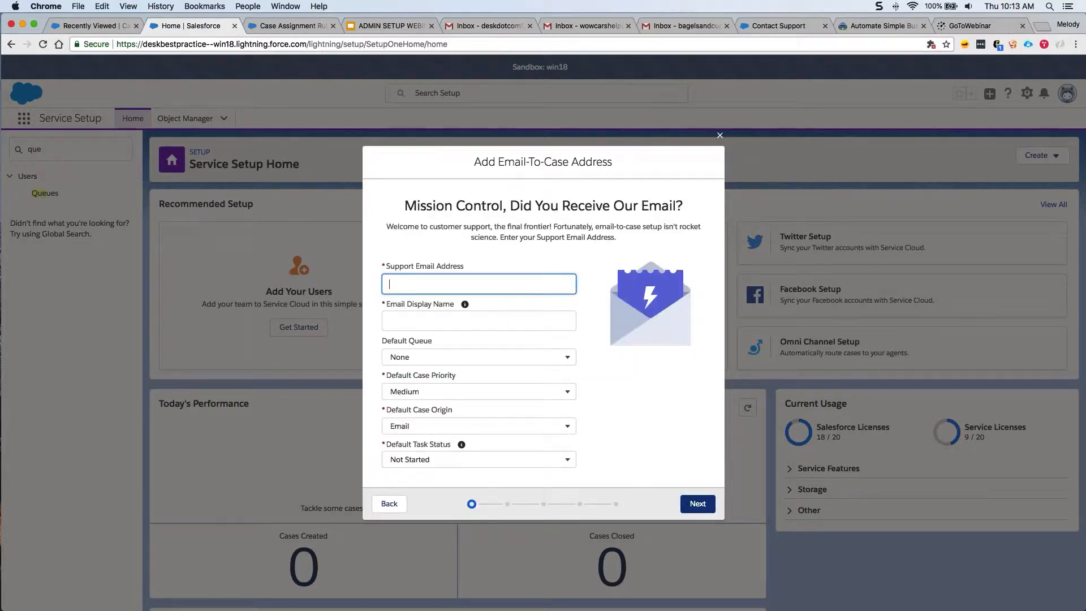
# Enter the support Gmail address with display name 'Wowcars Support' and submit for verification.
pyautogui.press('Tab')
pyautogui.click(483, 324)
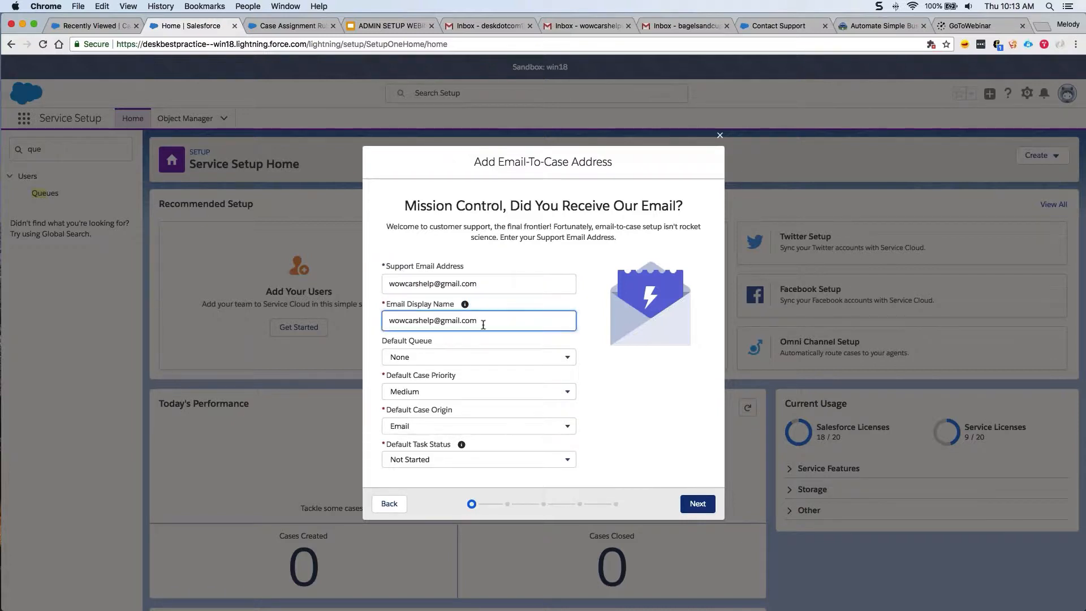
pyautogui.moveTo(483, 324); pyautogui.dragTo(387, 322)
pyautogui.write('Wowcars Support')
pyautogui.click(697, 503)
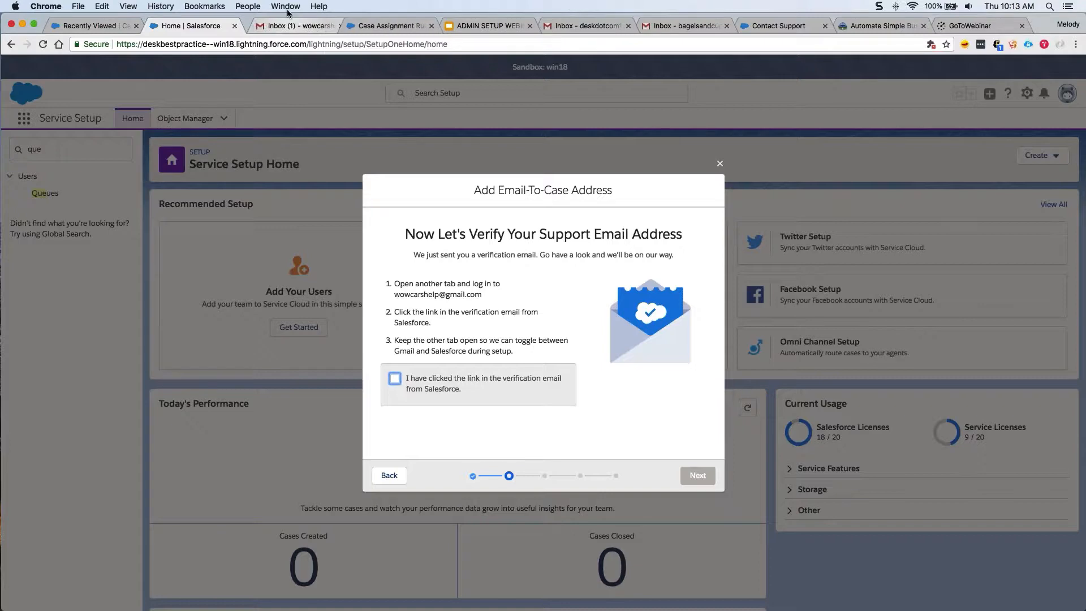
pyautogui.click(290, 25)
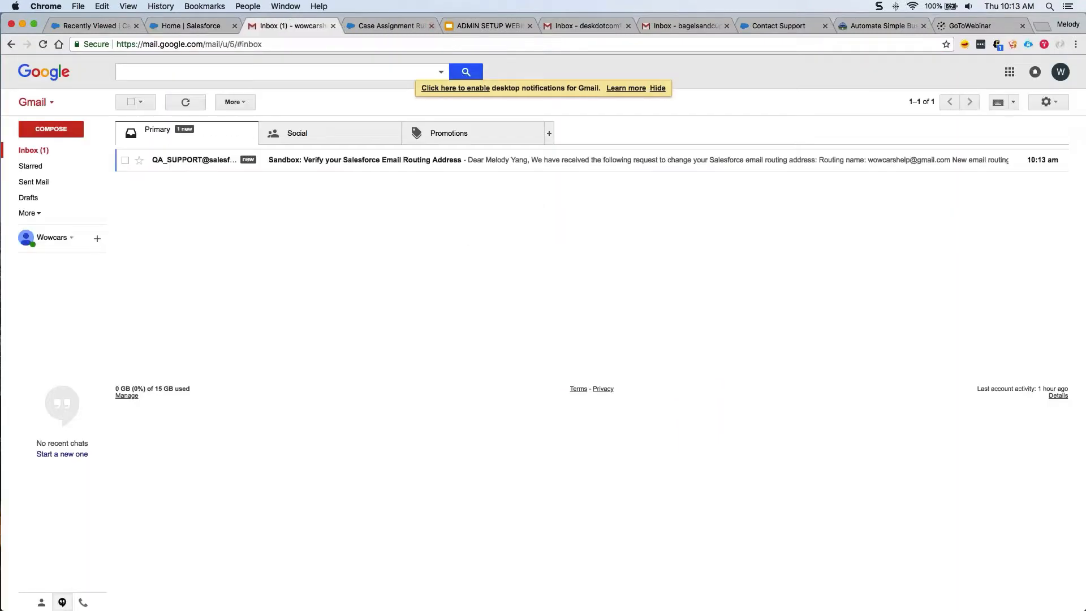
# Follow the link in the 'Verify your Salesforce Email Routing Address' email to verify the address.
pyautogui.click(283, 165)
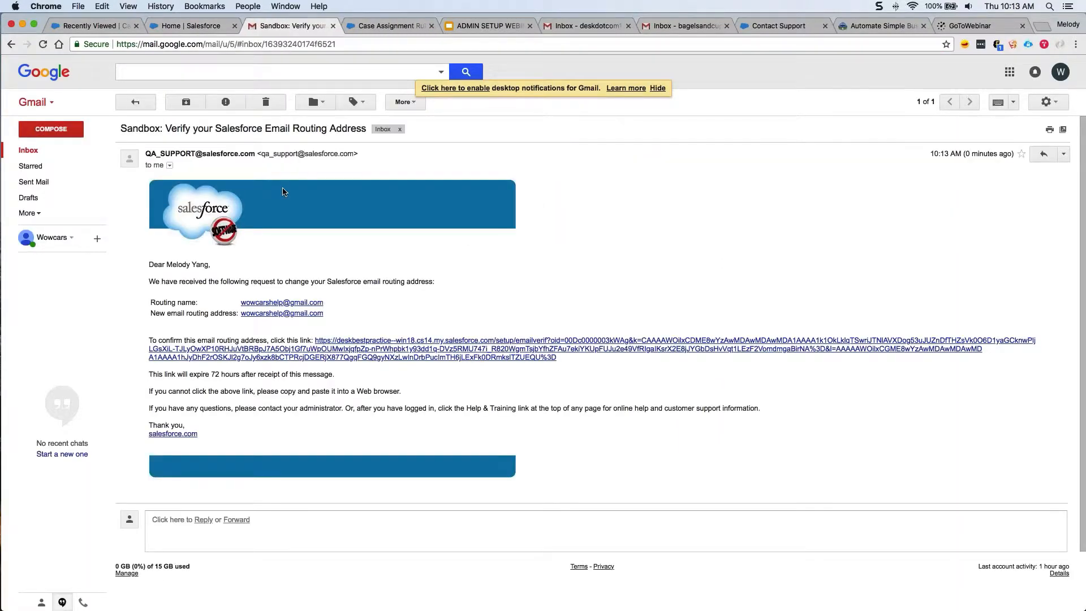
pyautogui.click(347, 344)
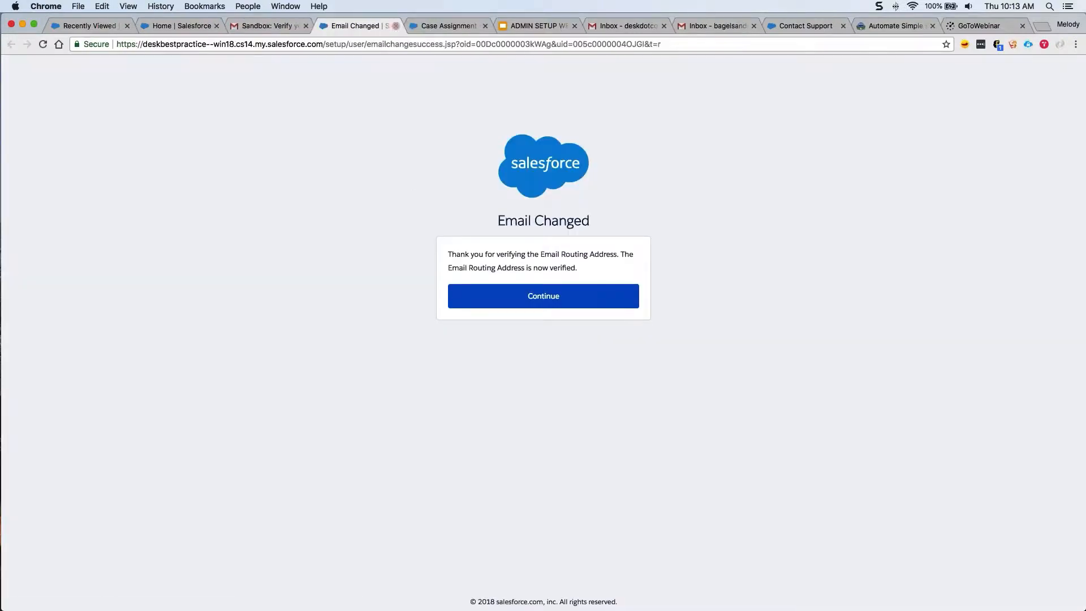
pyautogui.click(397, 24)
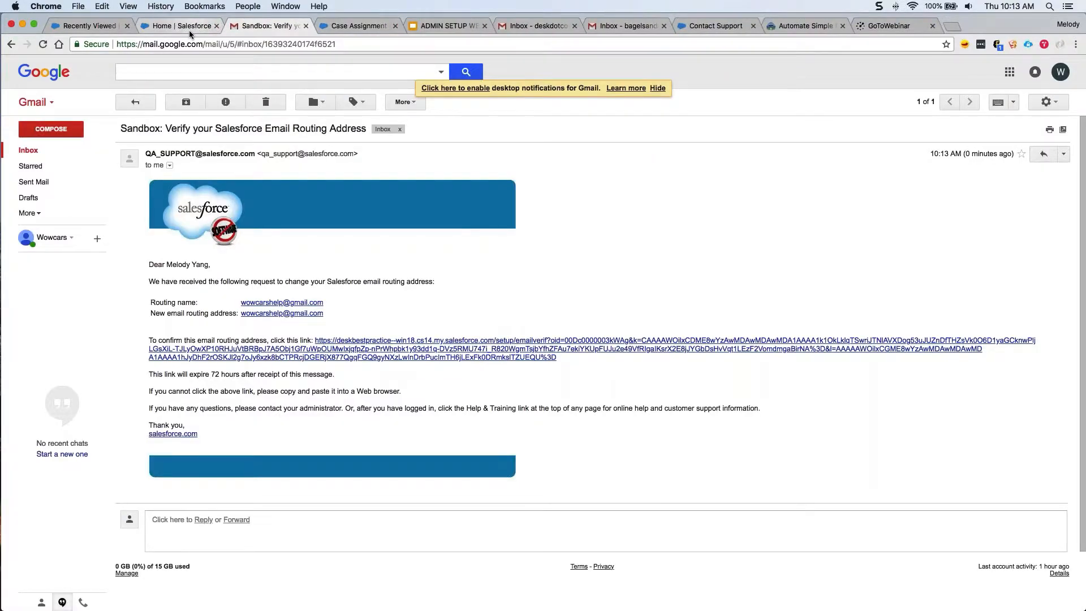
pyautogui.click(204, 28)
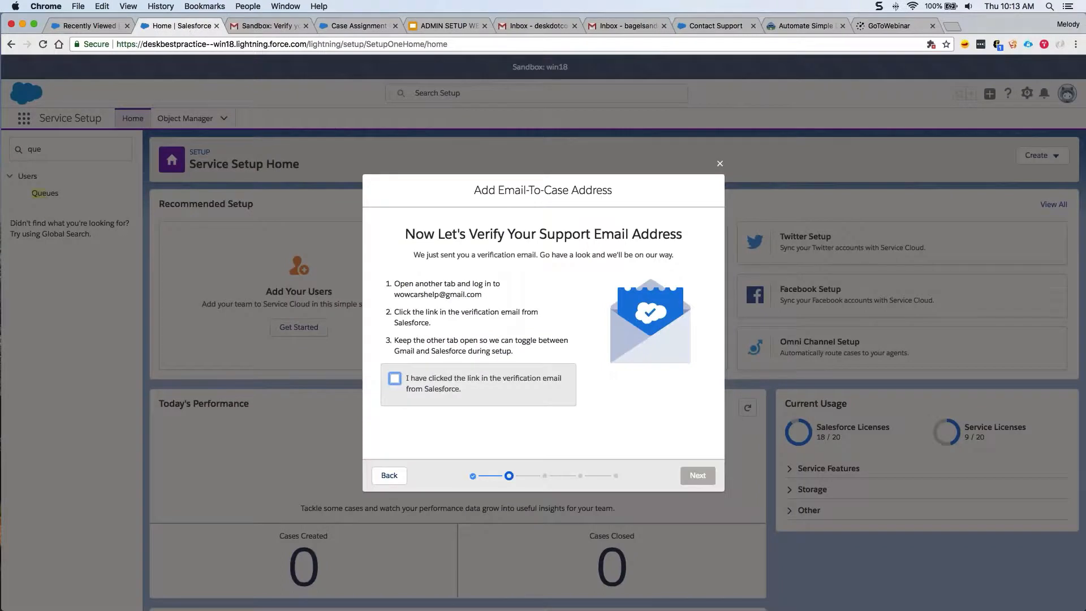
# Confirm verification, continue to the forwarding step and copy the generated routing address.
pyautogui.click(395, 381)
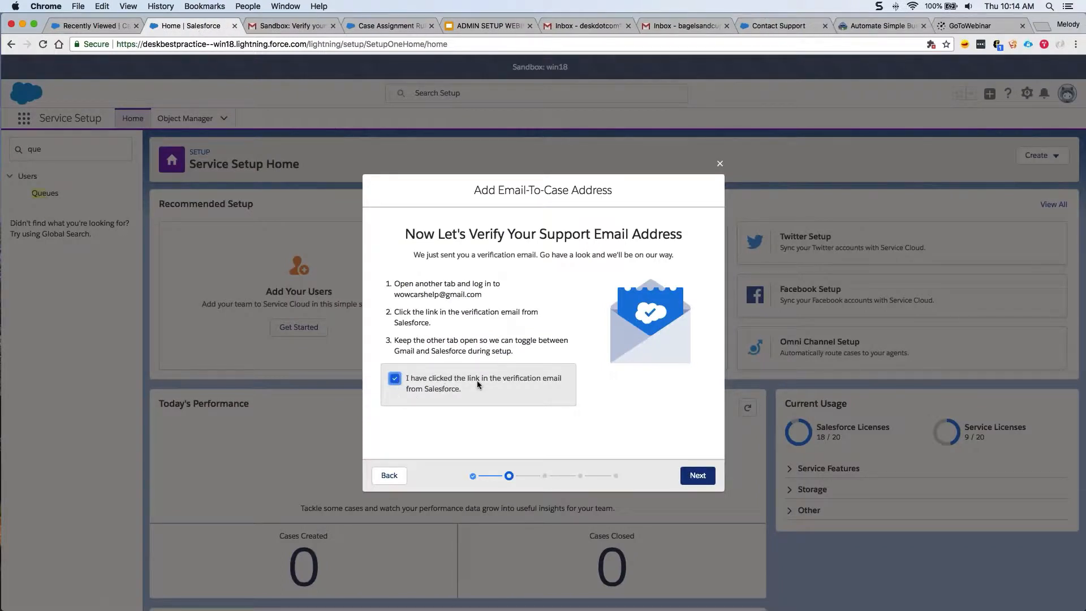
pyautogui.click(697, 475)
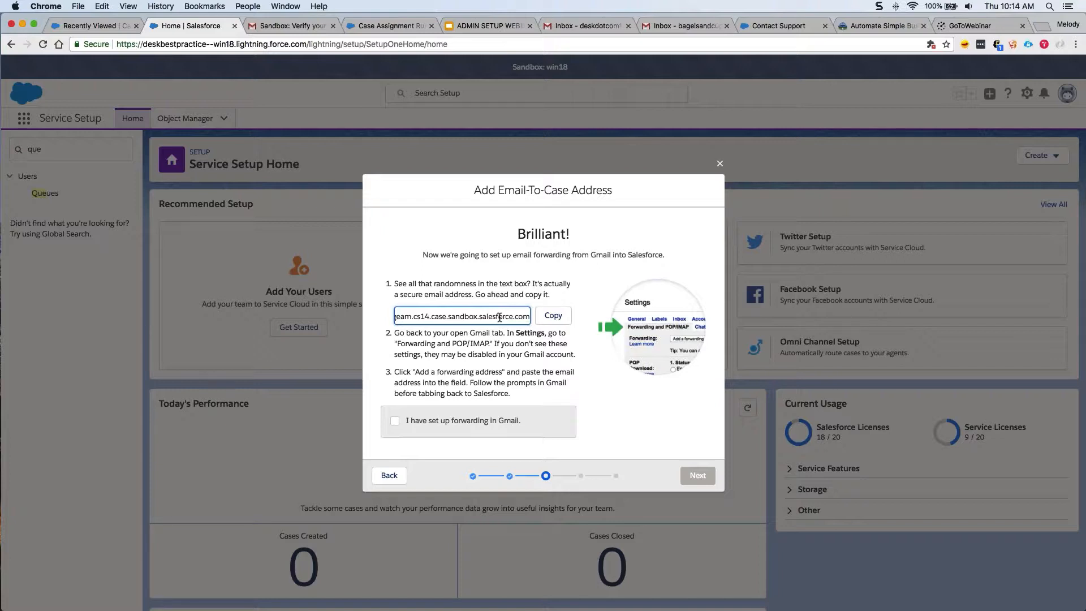
pyautogui.click(548, 319)
pyautogui.moveTo(489, 343); pyautogui.dragTo(394, 343)
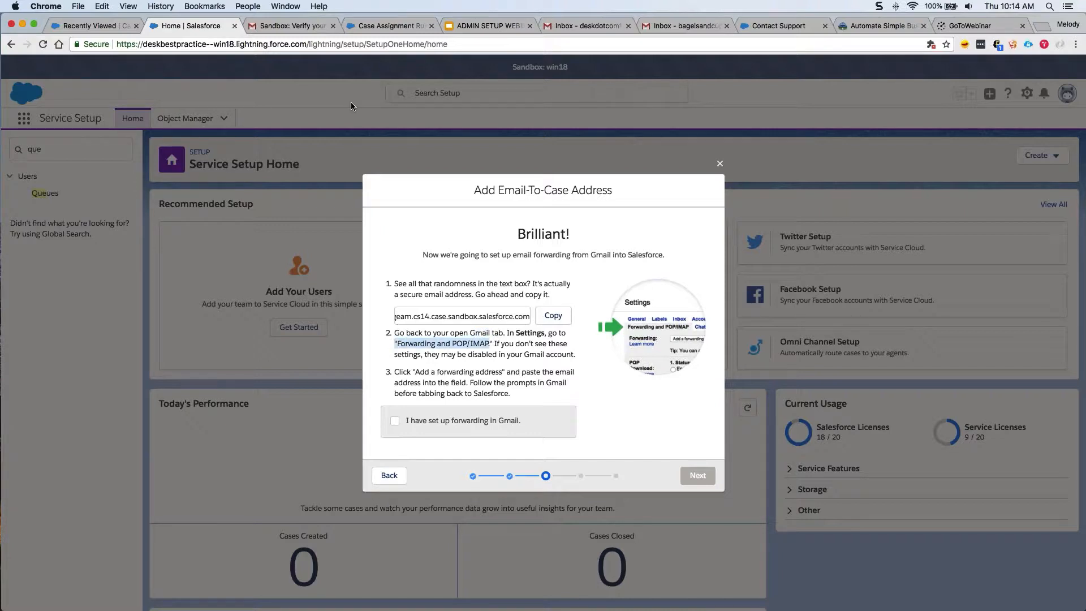
# In Gmail's Forwarding and POP/IMAP settings, add the copied Salesforce routing address as a forwarding address.
pyautogui.click(307, 27)
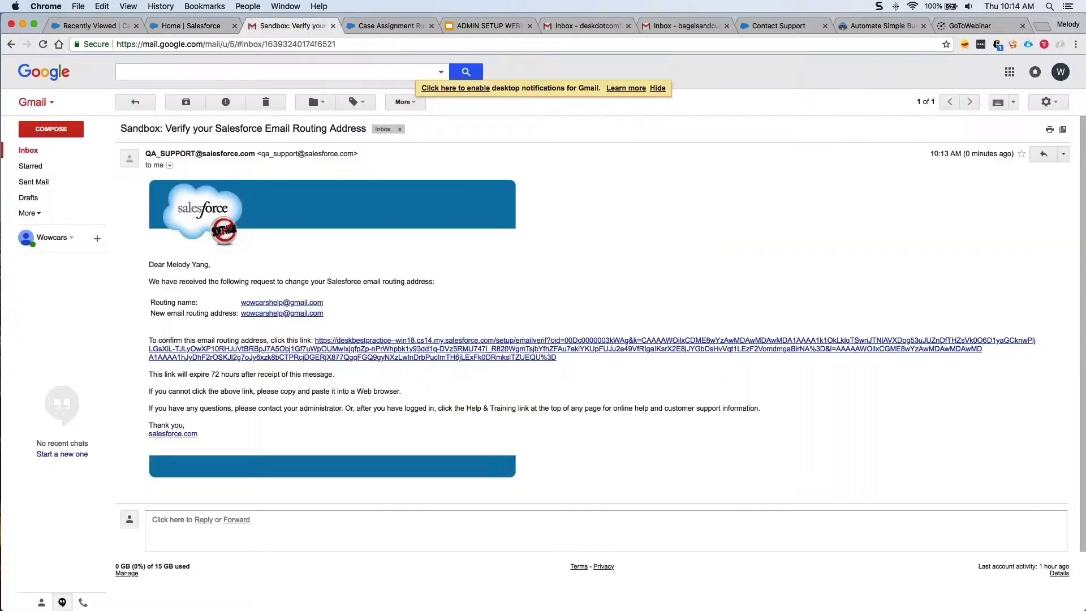
pyautogui.click(1046, 102)
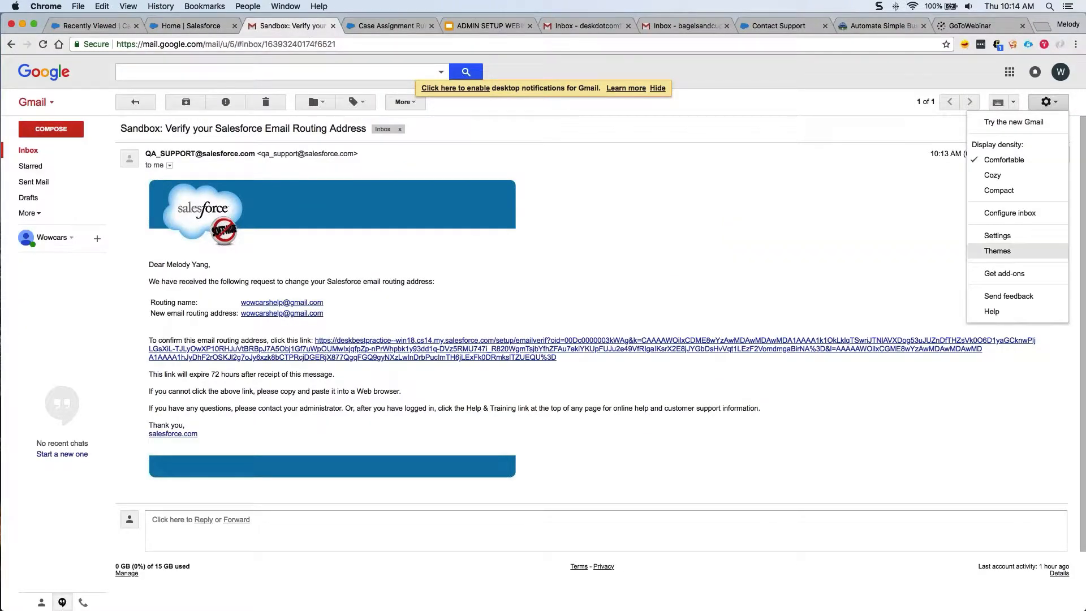
pyautogui.click(1016, 238)
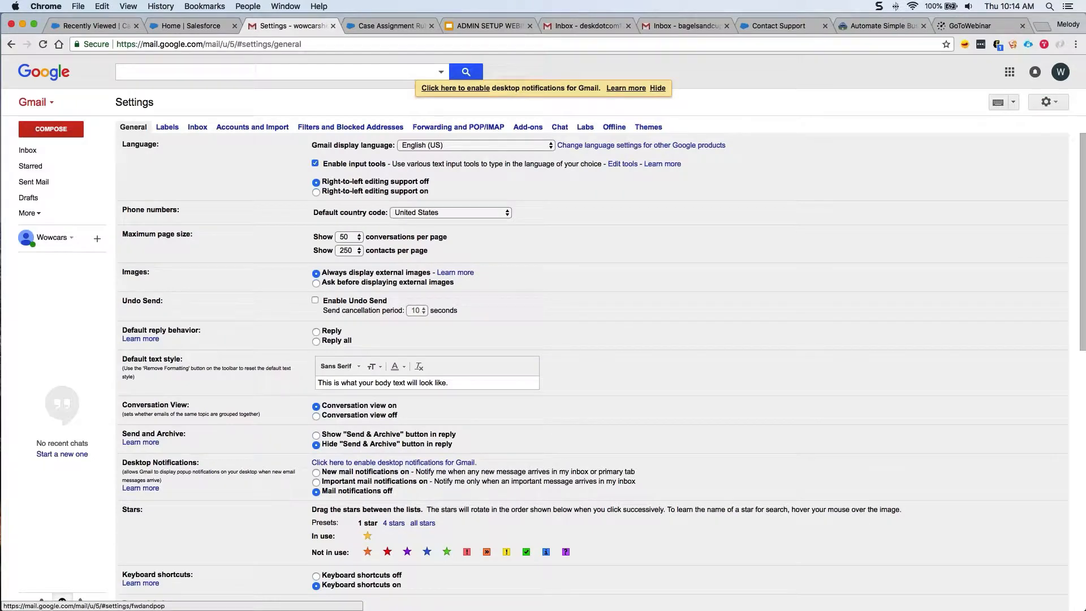
pyautogui.click(458, 127)
pyautogui.click(371, 145)
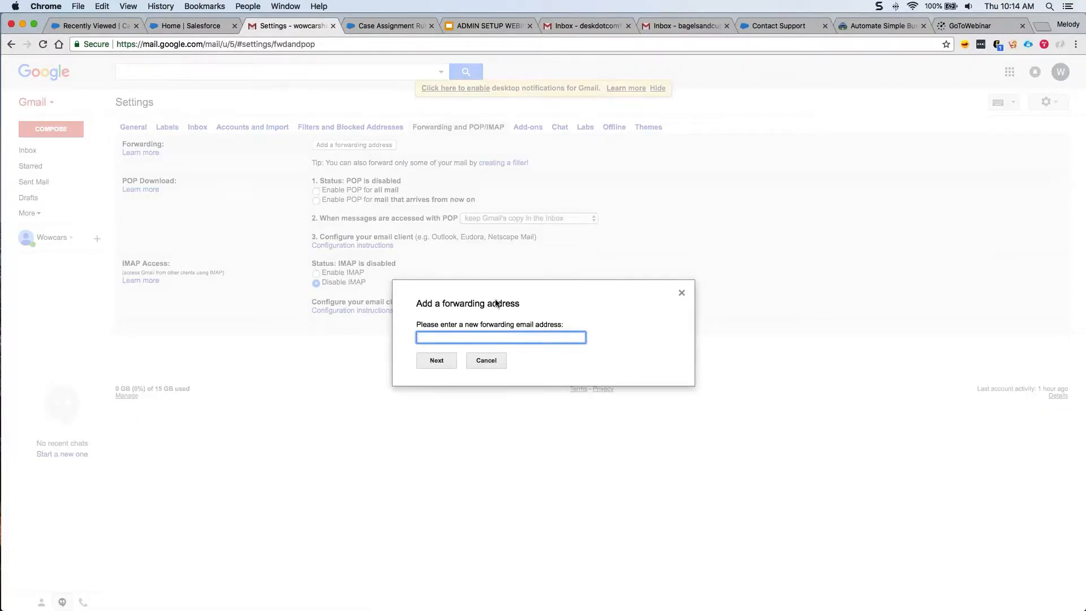
pyautogui.press('super+v')
pyautogui.press('Return')
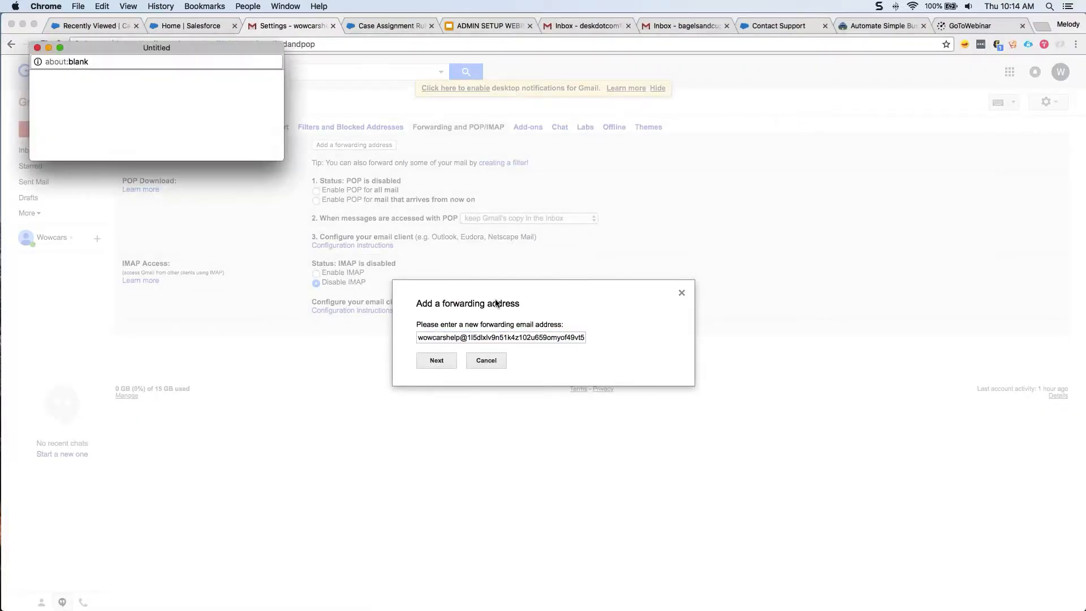
pyautogui.click(69, 118)
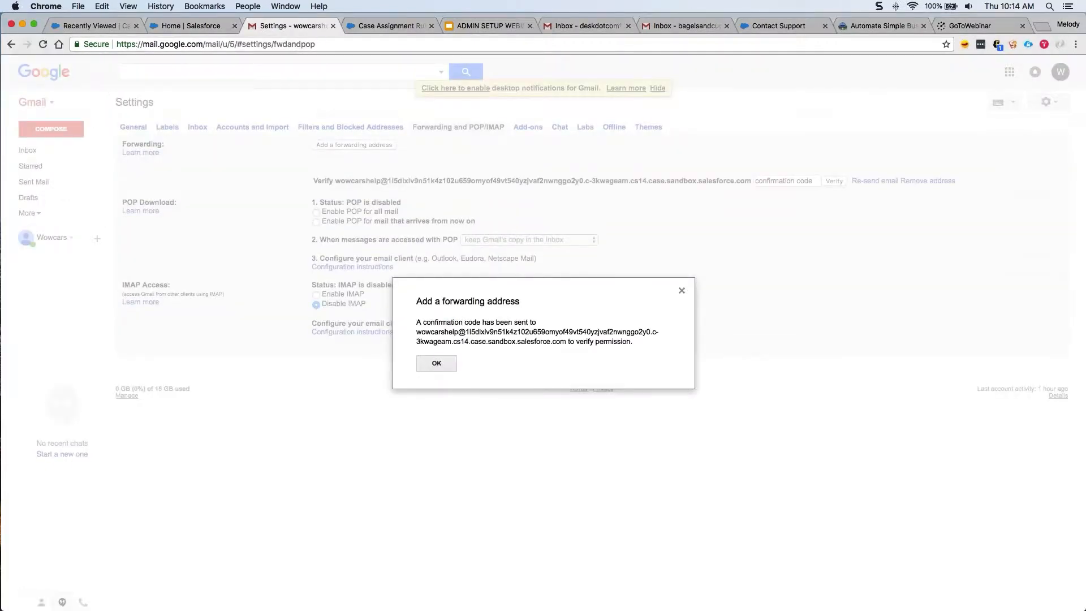
pyautogui.click(436, 364)
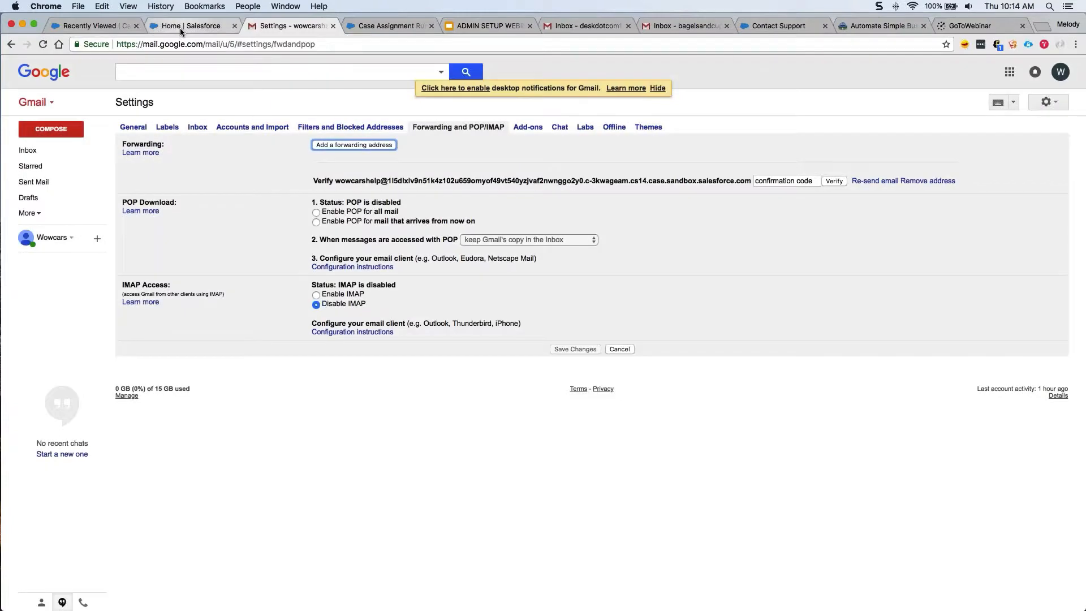
pyautogui.click(180, 29)
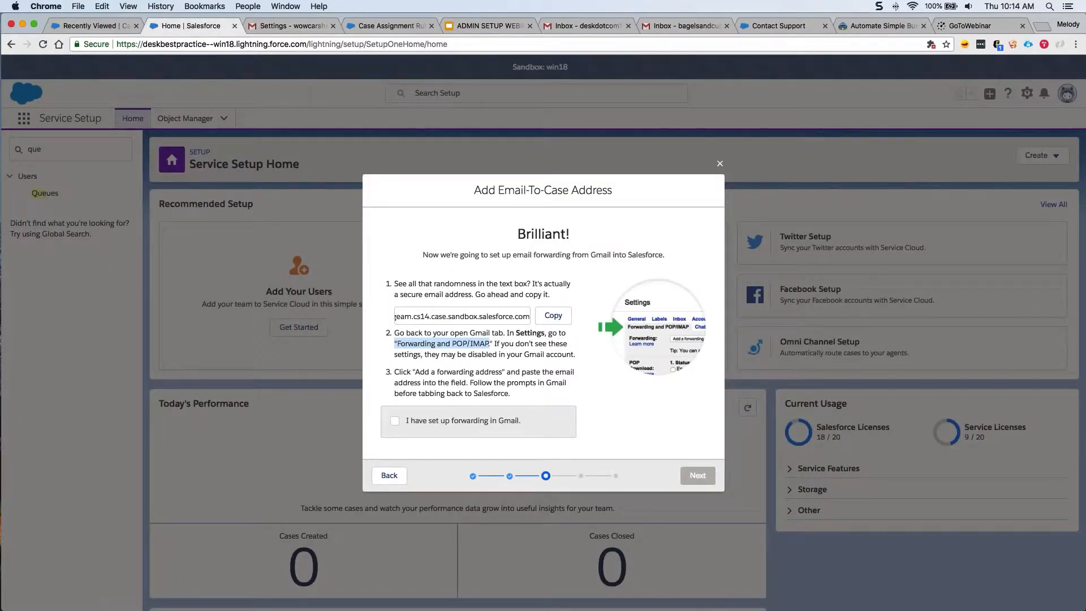
# Confirm that Gmail forwarding has been set up and advance to the forwarding confirmation step.
pyautogui.click(545, 364)
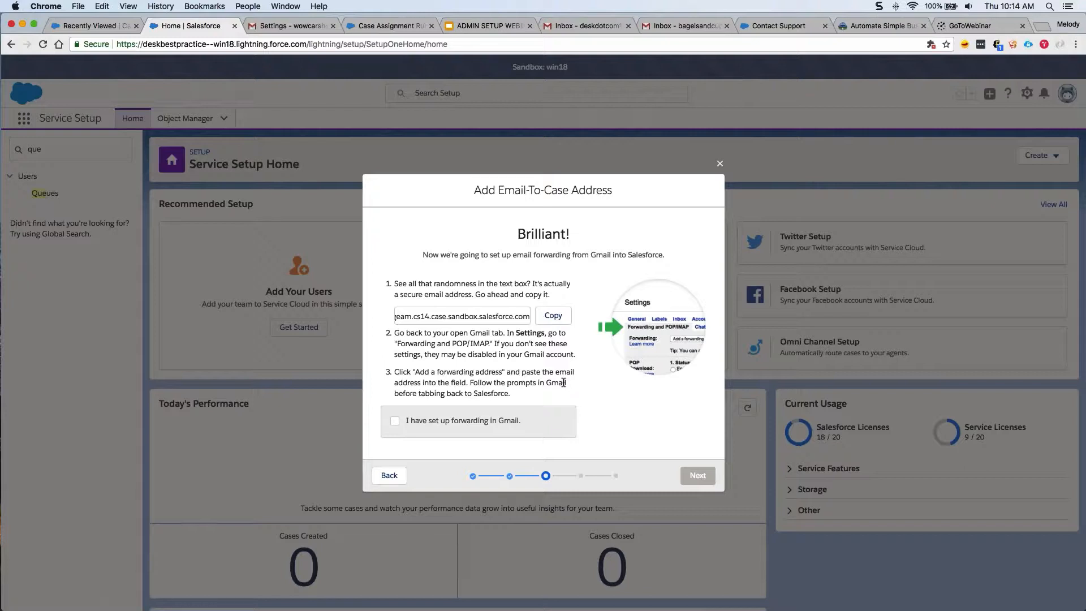
pyautogui.click(394, 422)
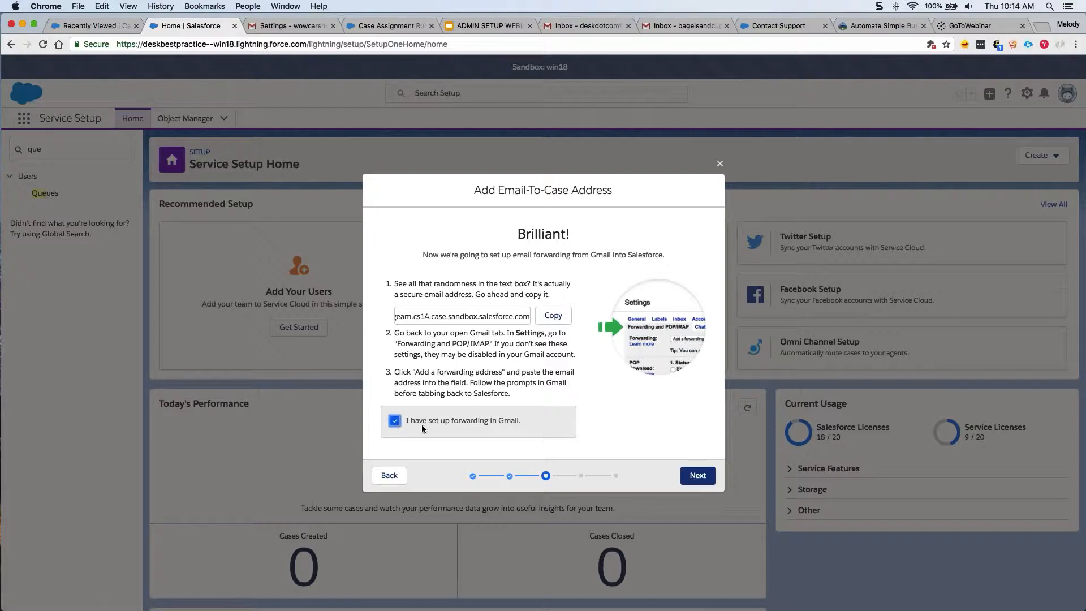
pyautogui.click(698, 475)
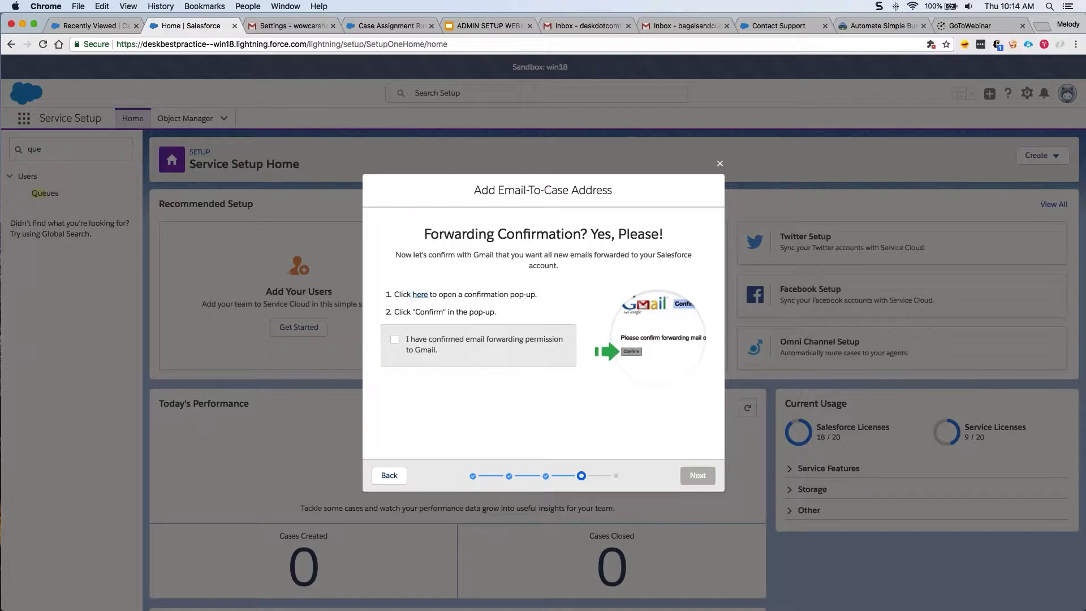
# Approve forwarding in the Gmail confirmation pop-up, tick the permission box, and advance to the final step.
pyautogui.click(420, 294)
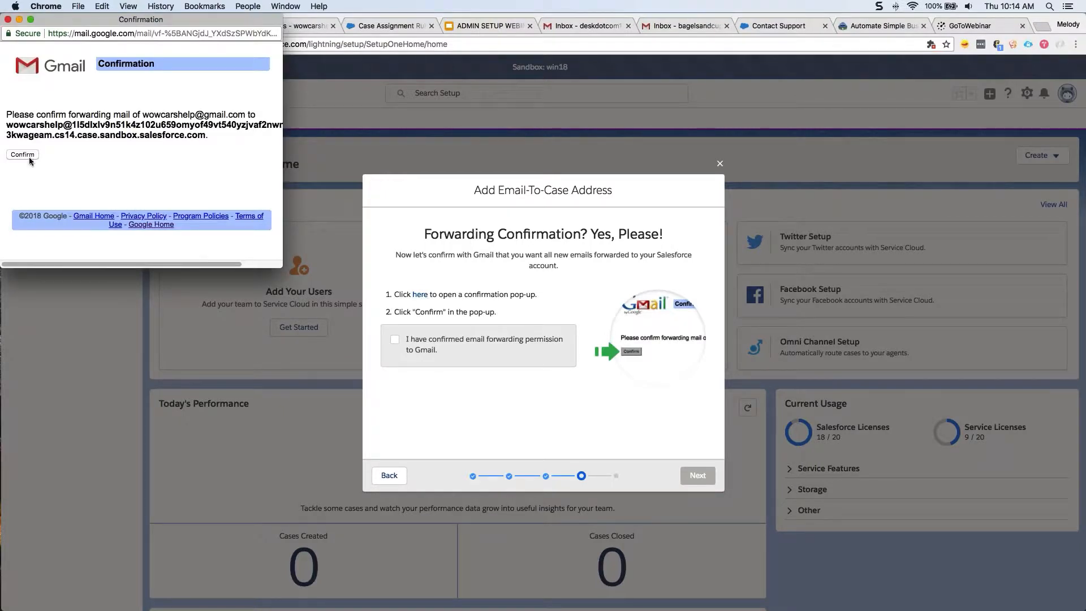
pyautogui.click(29, 153)
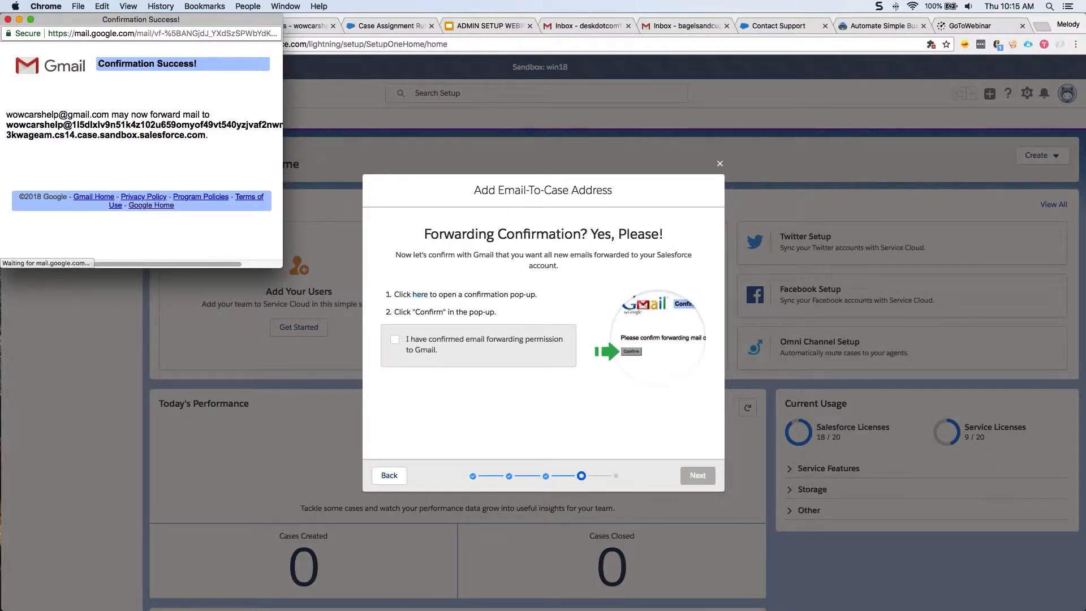
pyautogui.tripleClick(122, 61)
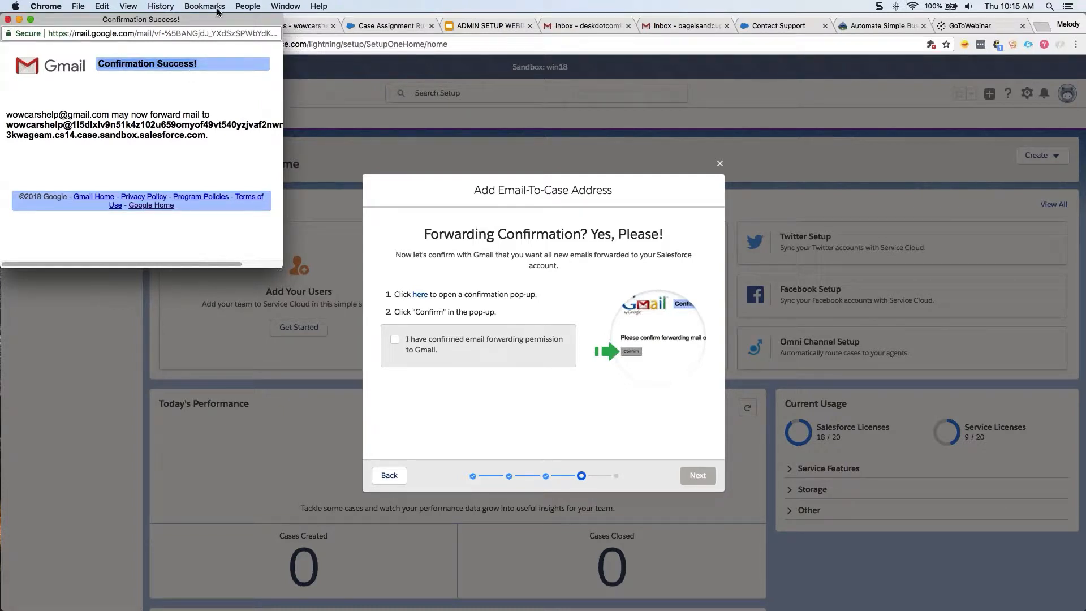
pyautogui.click(7, 19)
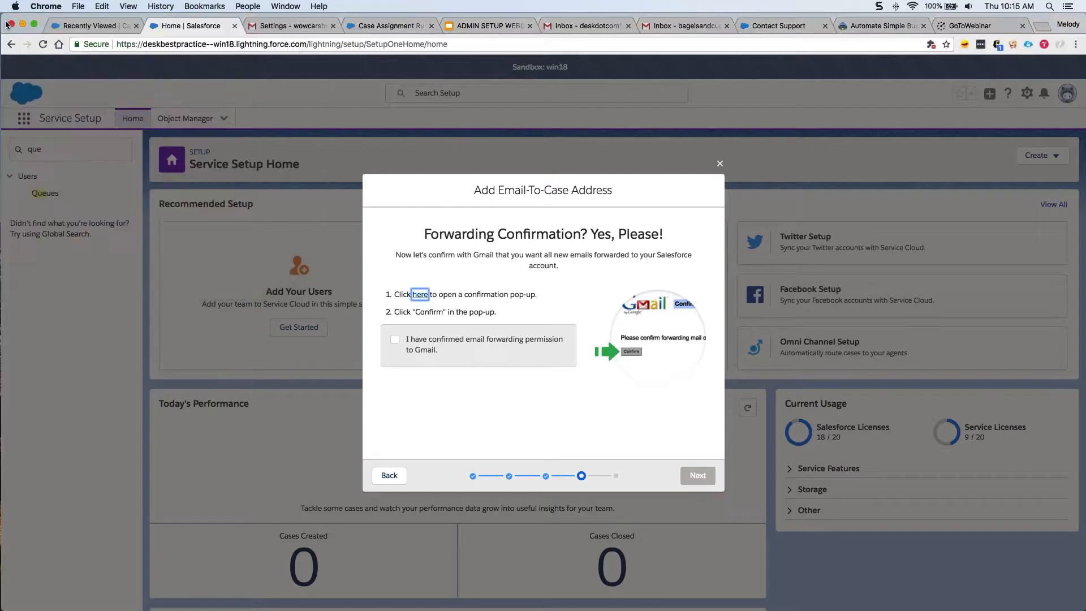
pyautogui.click(396, 340)
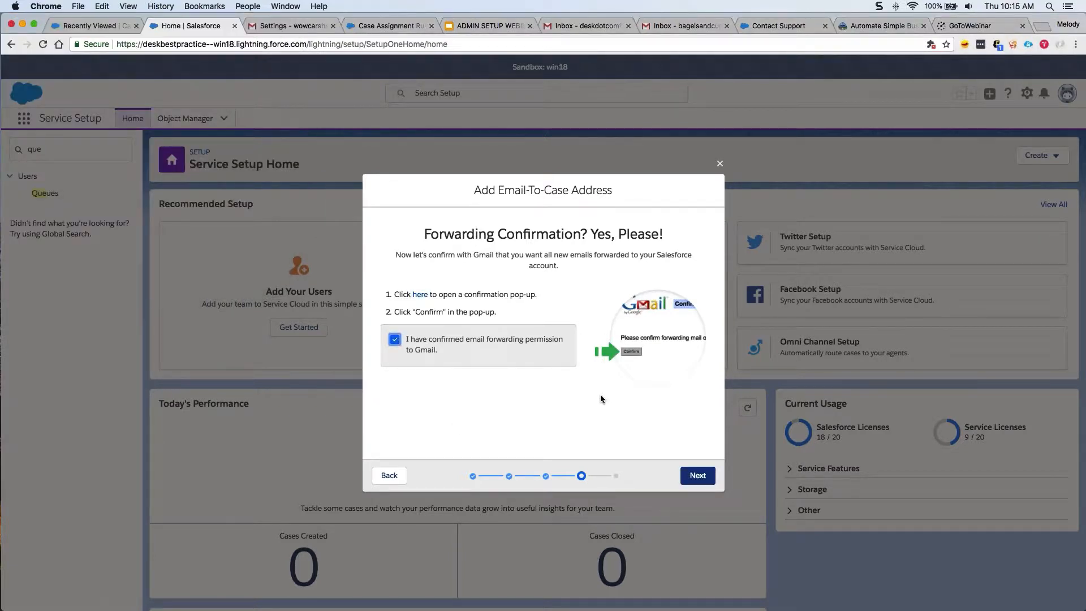
pyautogui.click(695, 476)
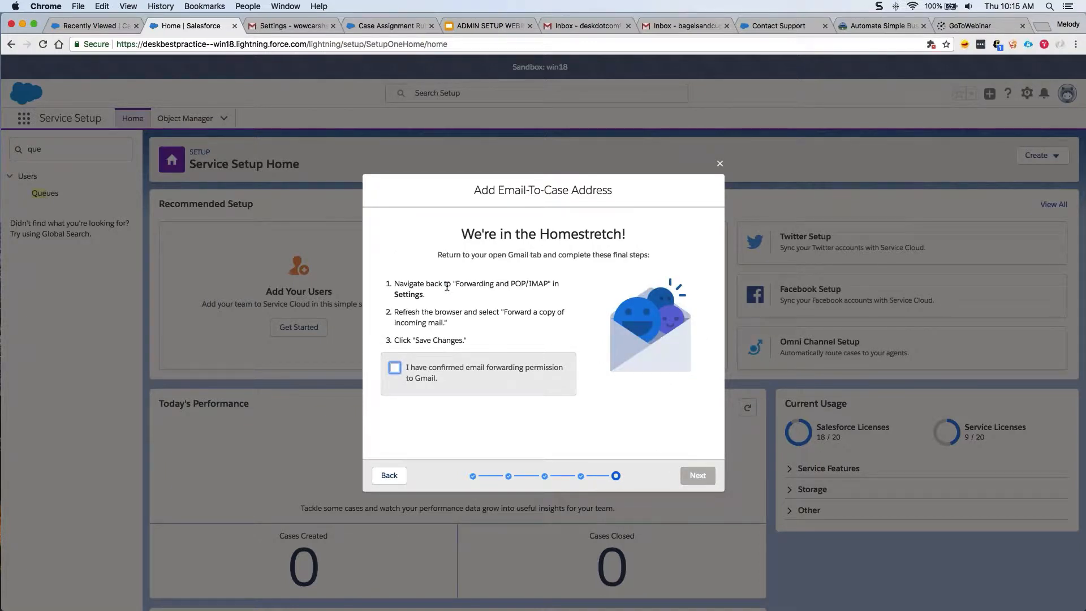
pyautogui.doubleClick(408, 294)
# Reload Gmail settings, forward a copy of incoming mail to the Salesforce address, and save.
pyautogui.click(288, 26)
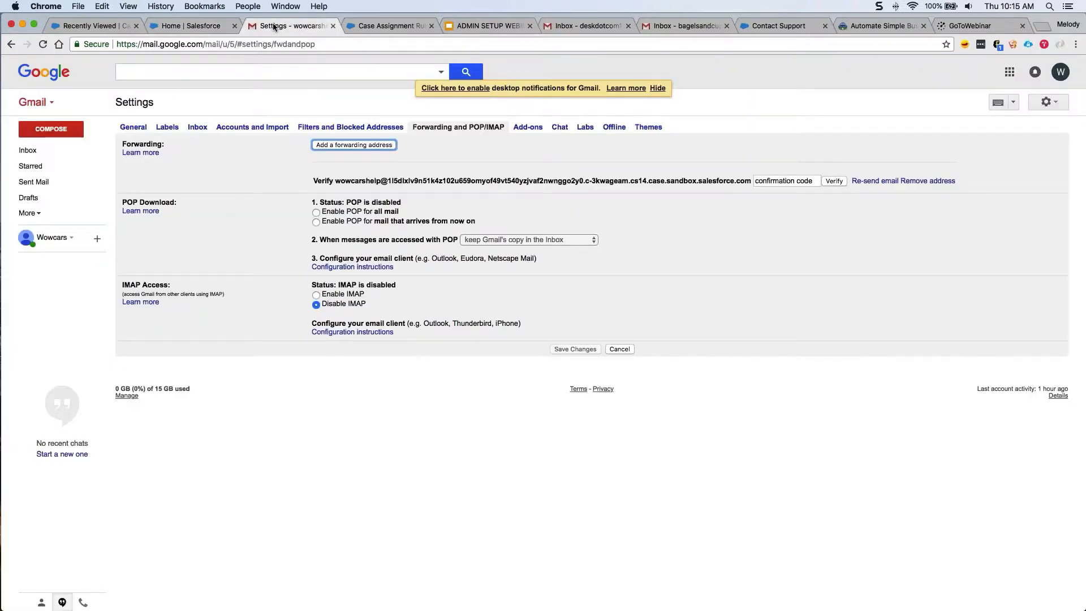
pyautogui.press('super+r')
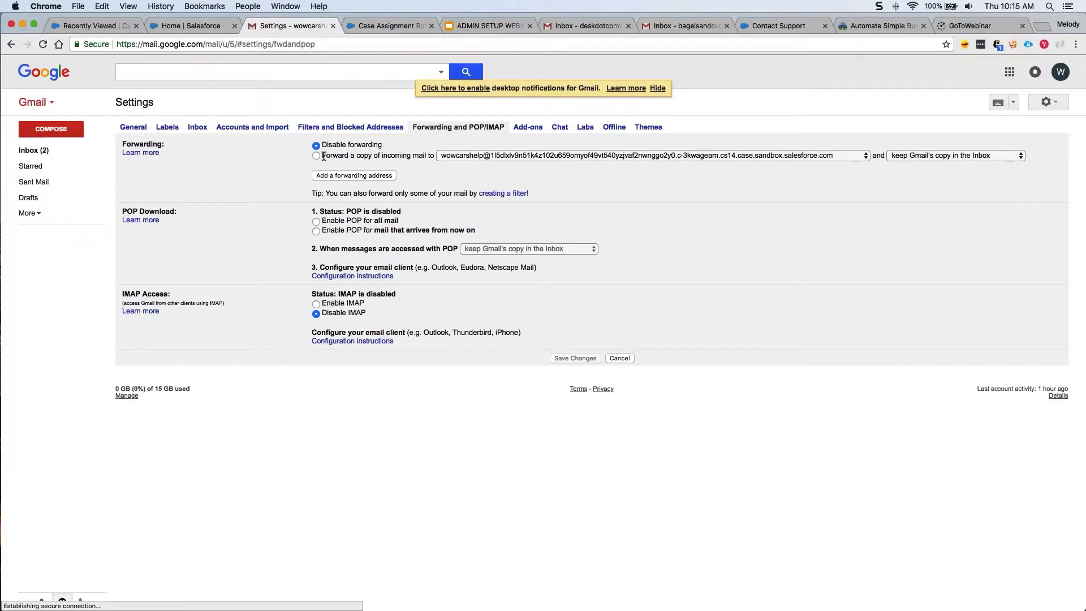
pyautogui.click(316, 156)
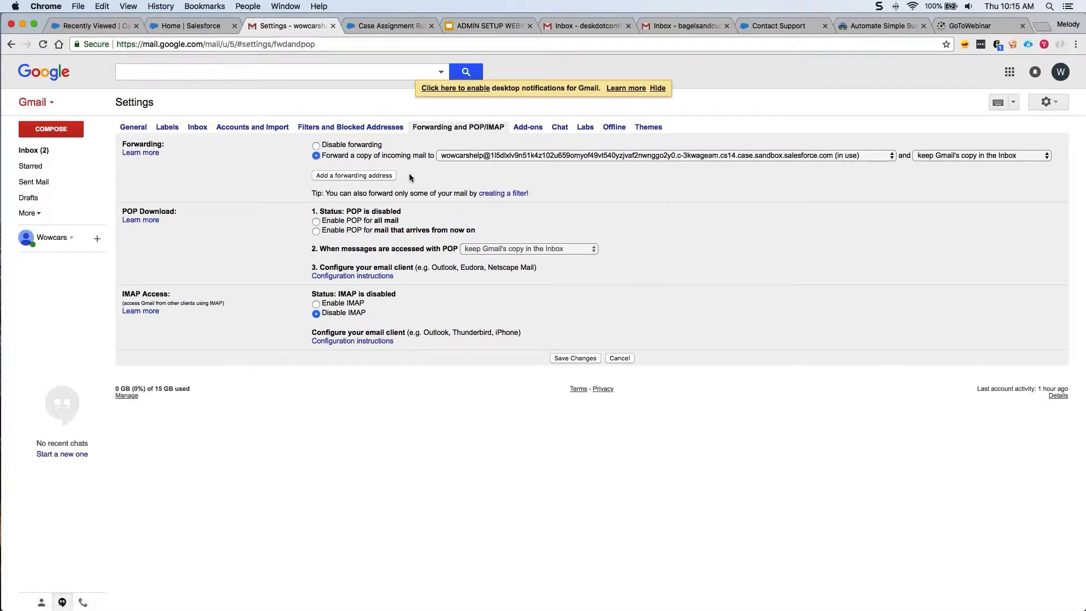
pyautogui.click(557, 359)
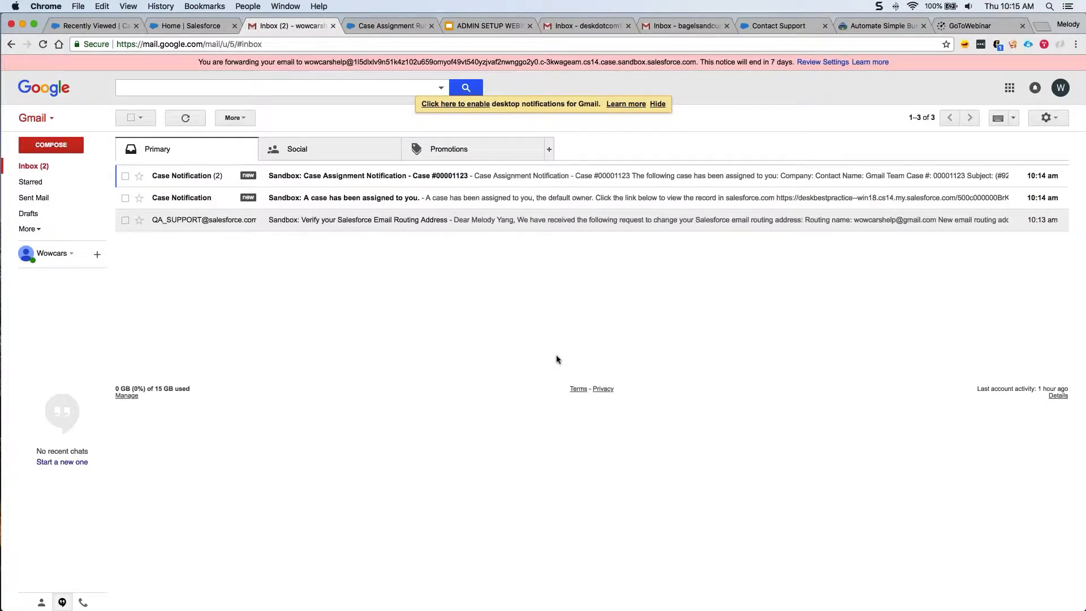
pyautogui.hotkey('ctrl', 'shift', 'Tab')
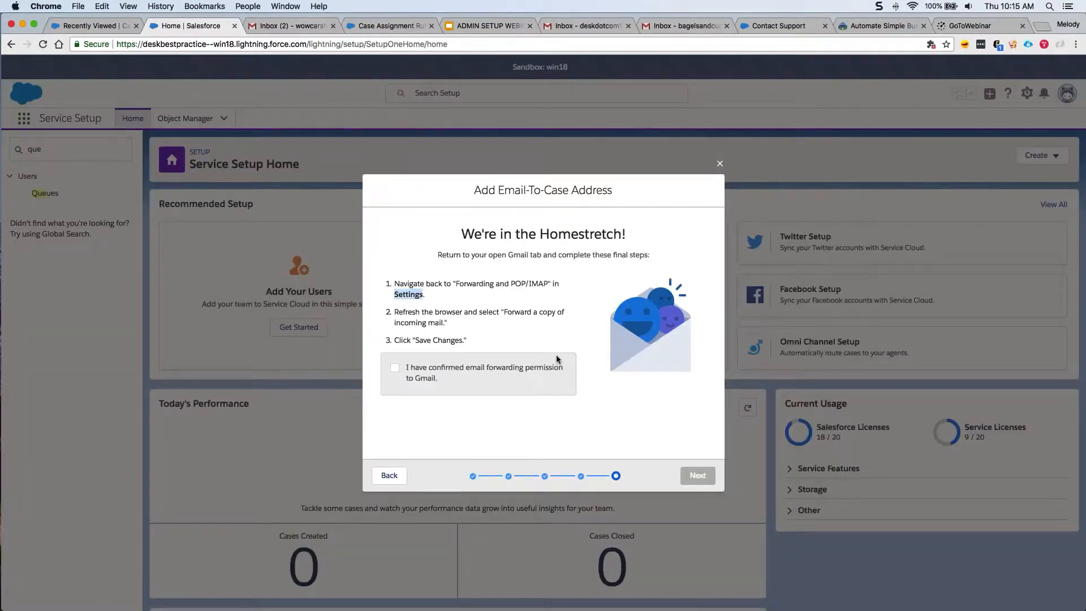
# Tick the Gmail forwarding-permission confirmation, run the forwarding test, and finish the Email-To-Case wizard.
pyautogui.click(395, 368)
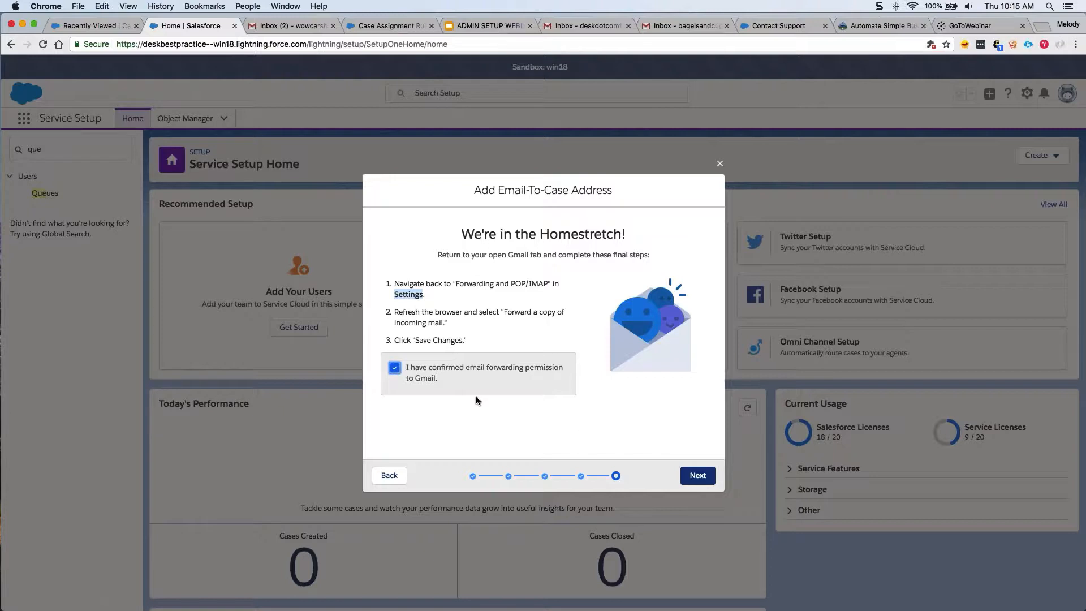
pyautogui.click(697, 475)
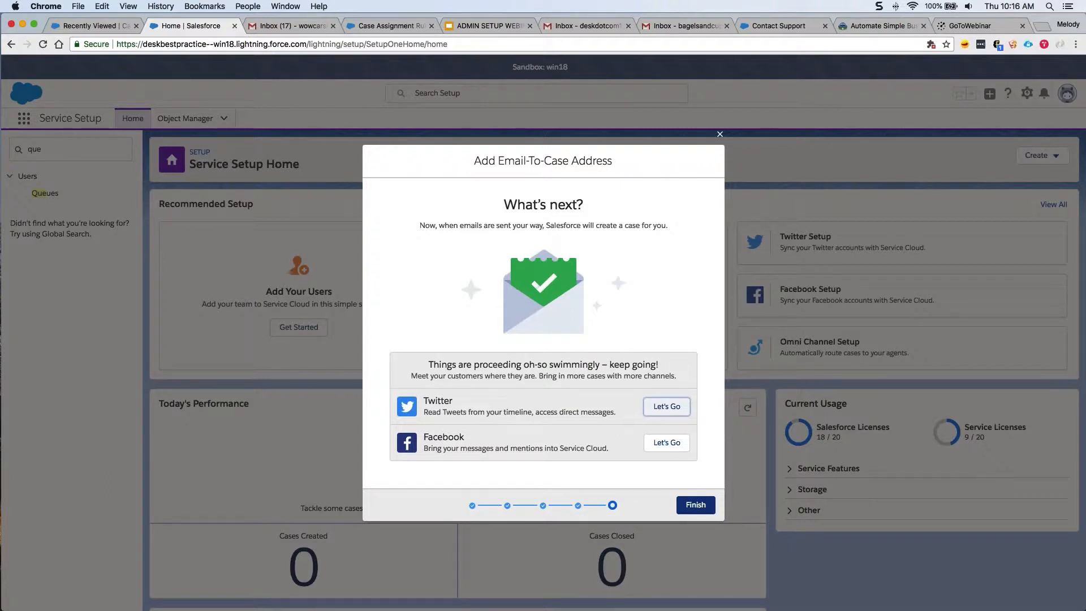
pyautogui.click(691, 504)
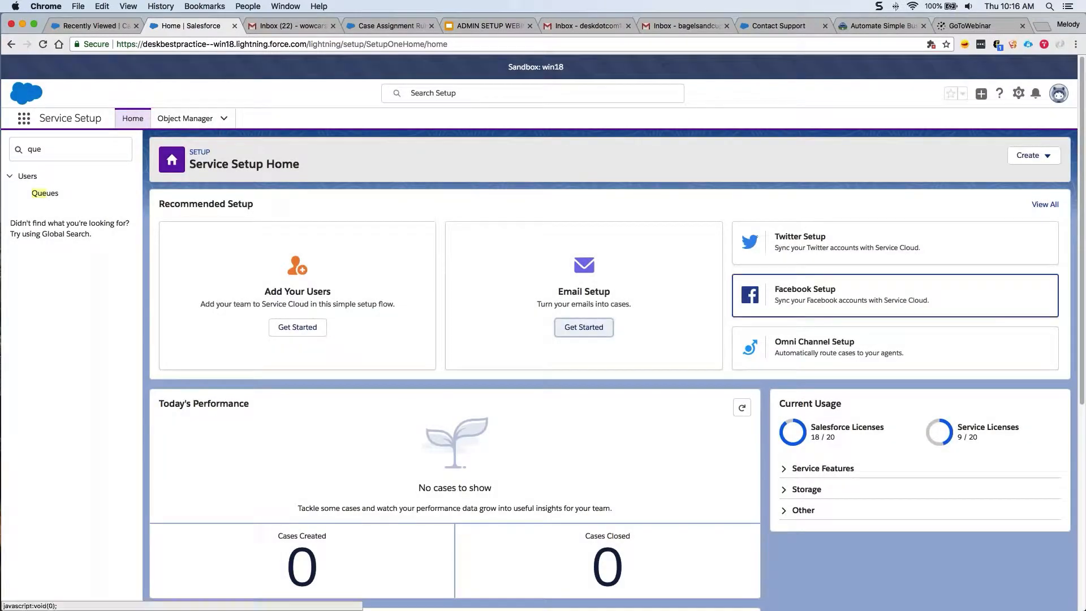
# From the full Recommended Setup list, filter to setup items and open Lightning Communities Setup.
pyautogui.click(1046, 205)
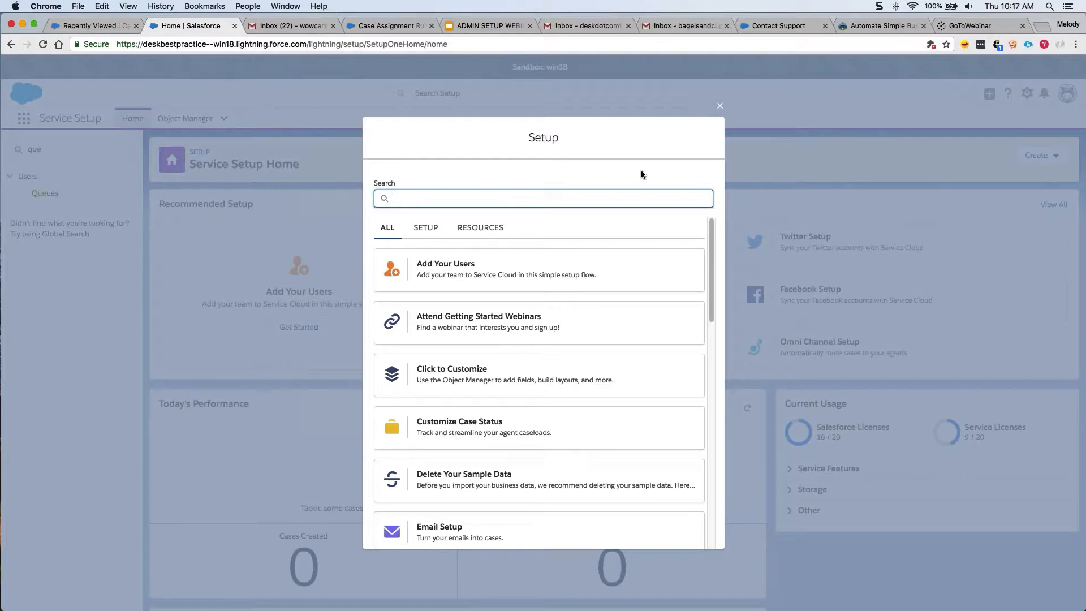
pyautogui.click(423, 224)
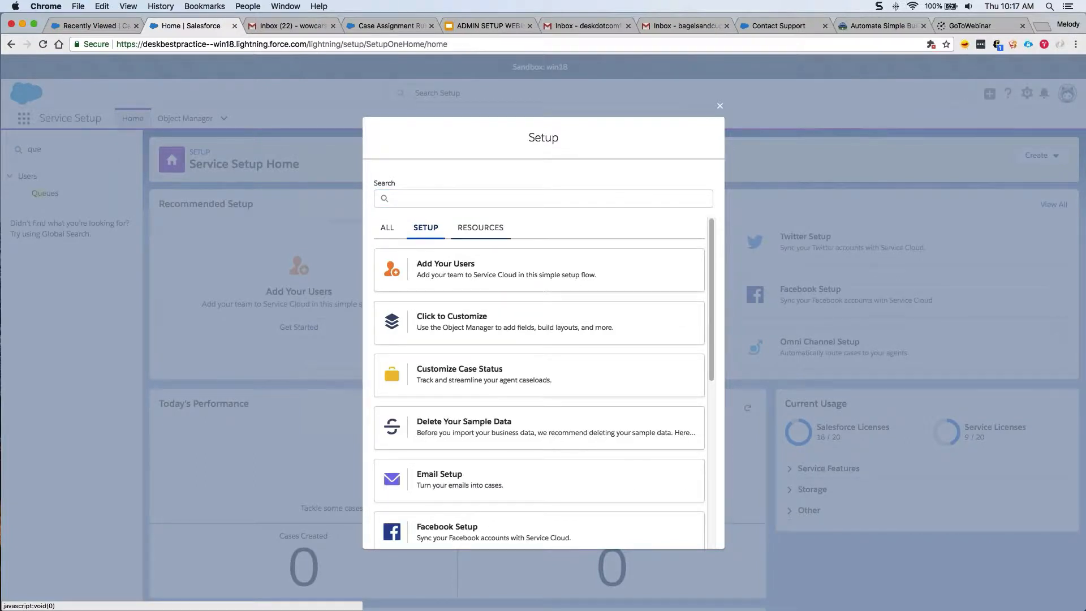
pyautogui.scroll(-2, 719, 336)
pyautogui.scroll(-3, 719, 335)
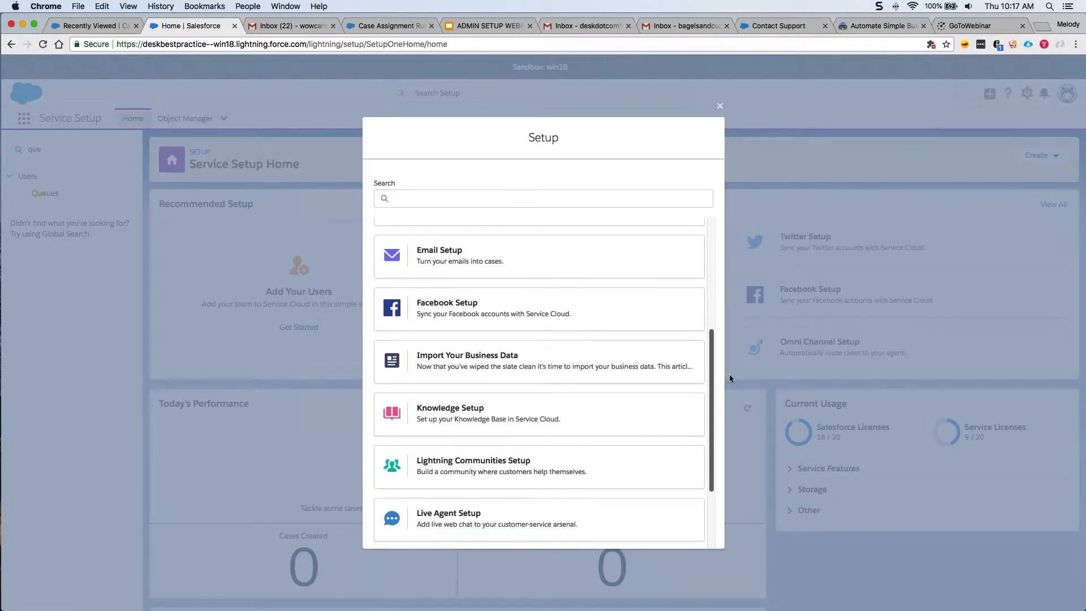
pyautogui.click(553, 433)
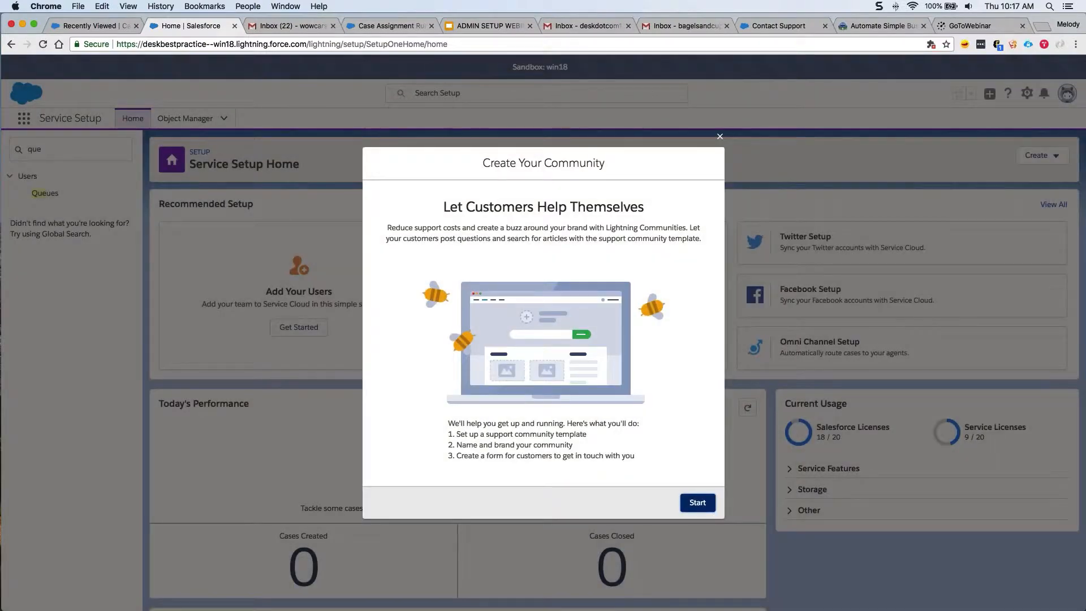
# Name the community 'wowcarshelp', reuse that name as its URL path, and continue.
pyautogui.click(691, 503)
pyautogui.write('wowcarshelp')
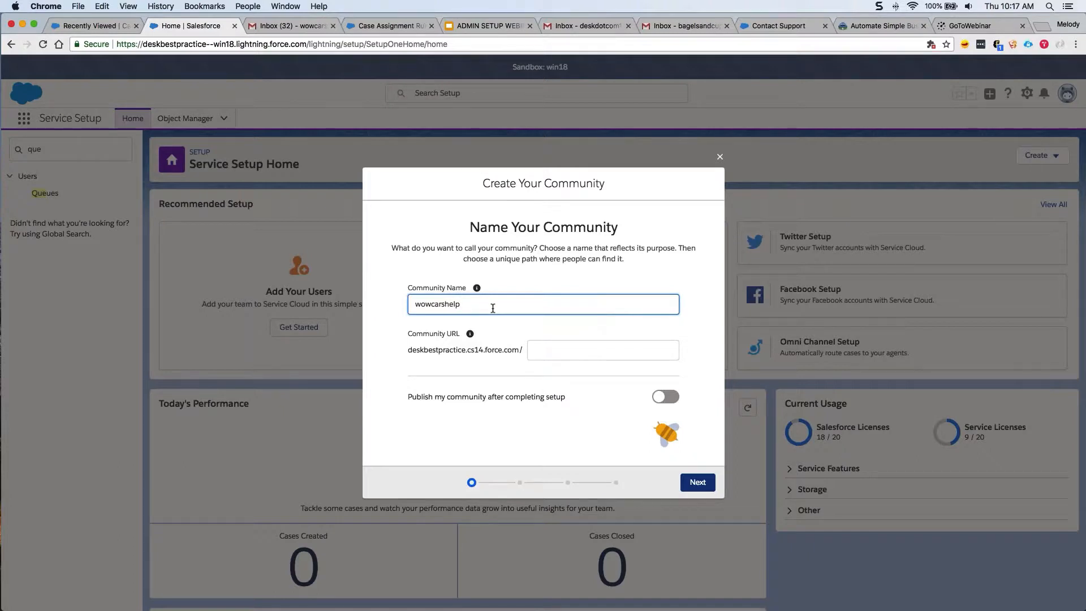
pyautogui.press('super+a')
pyautogui.press('super+c')
pyautogui.press('Tab')
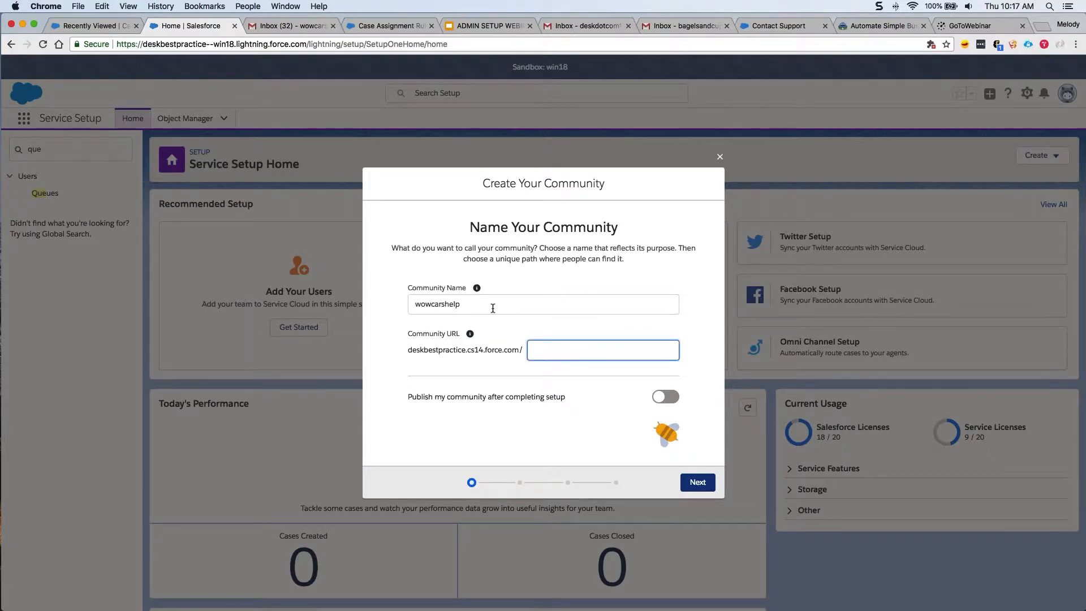
pyautogui.press('super+v')
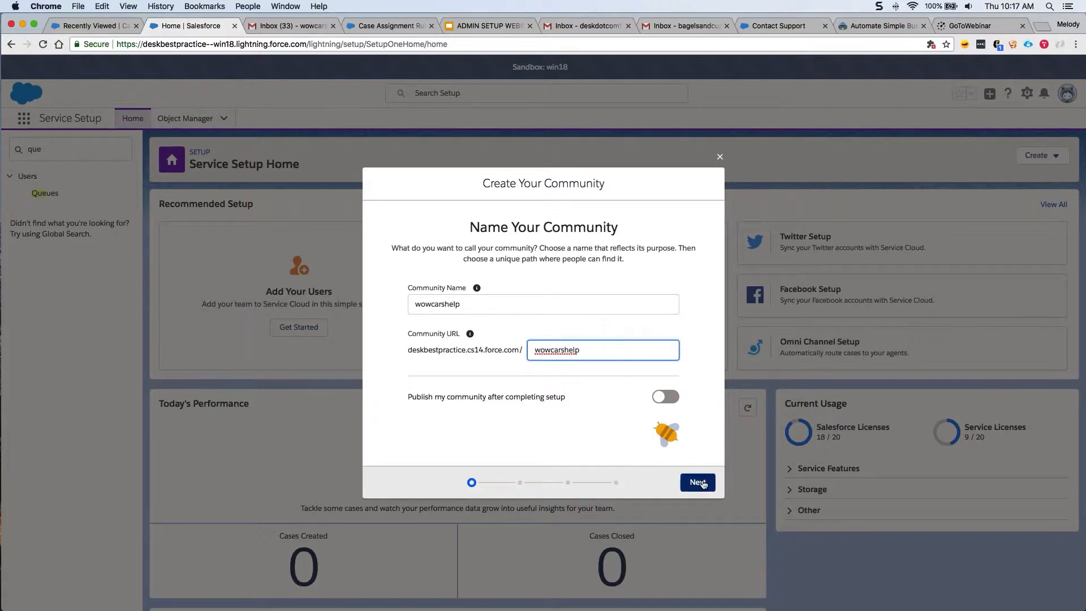
pyautogui.click(702, 482)
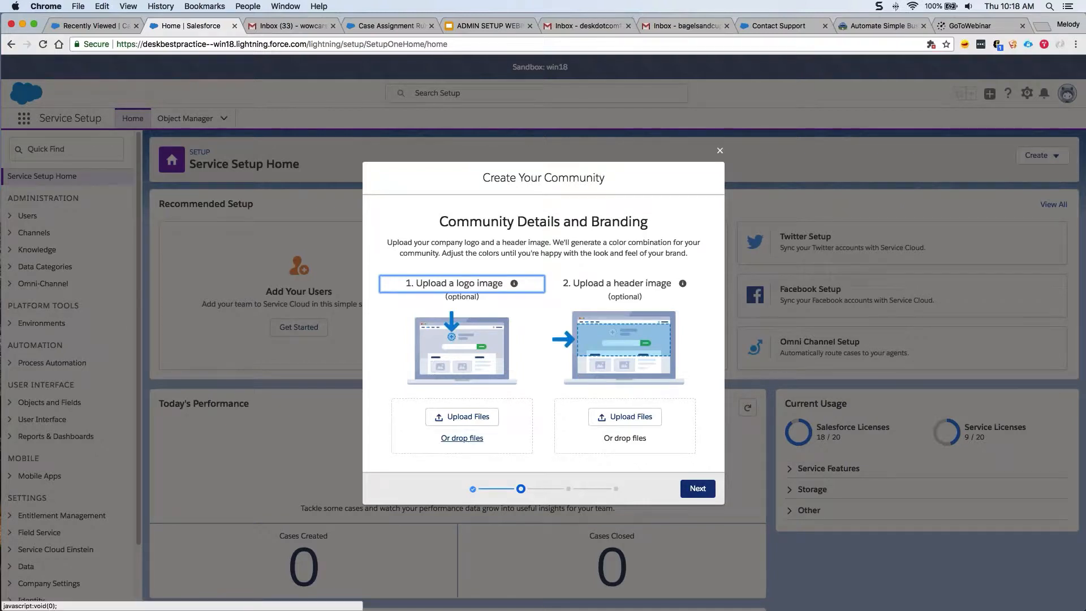
# Set the community logo to the Astro image from the Asset Library.
pyautogui.click(449, 433)
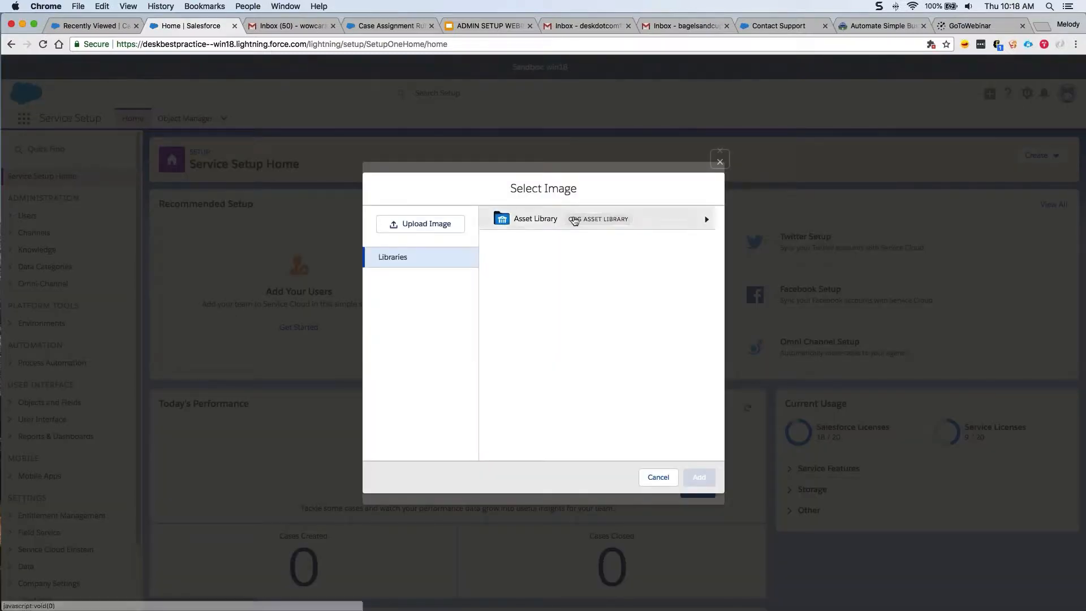
pyautogui.click(574, 221)
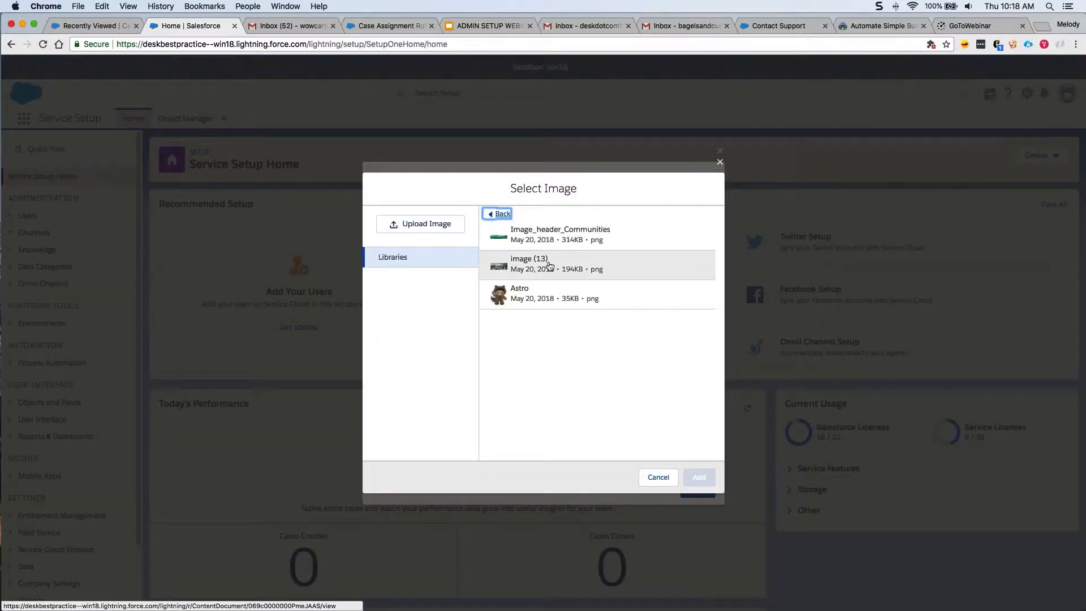
pyautogui.click(548, 290)
pyautogui.click(699, 476)
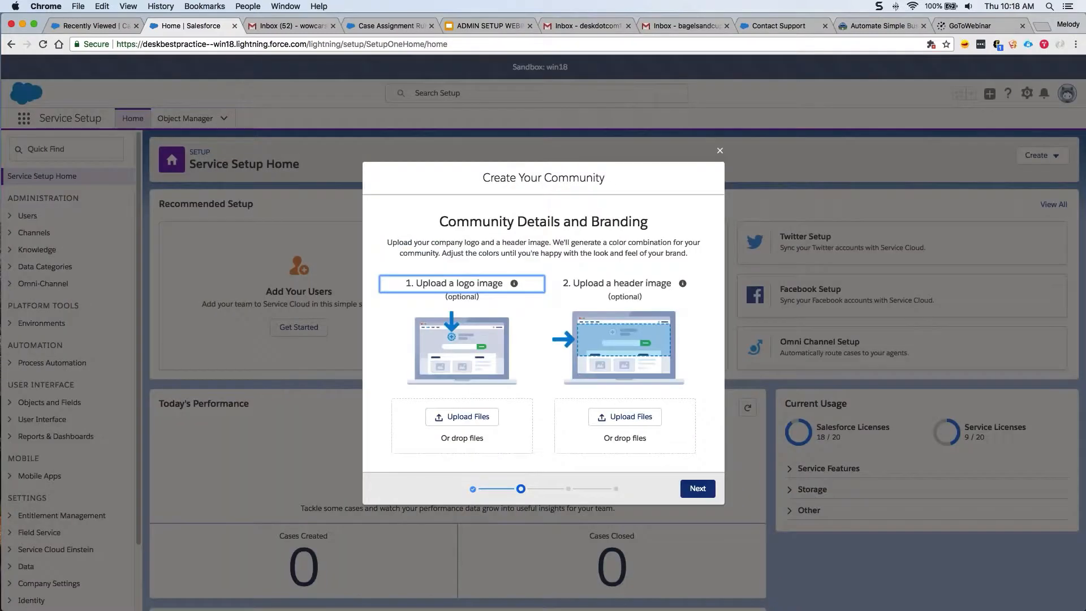
# Set Image_header_Communities from the Asset Library as the community header image and continue.
pyautogui.click(611, 434)
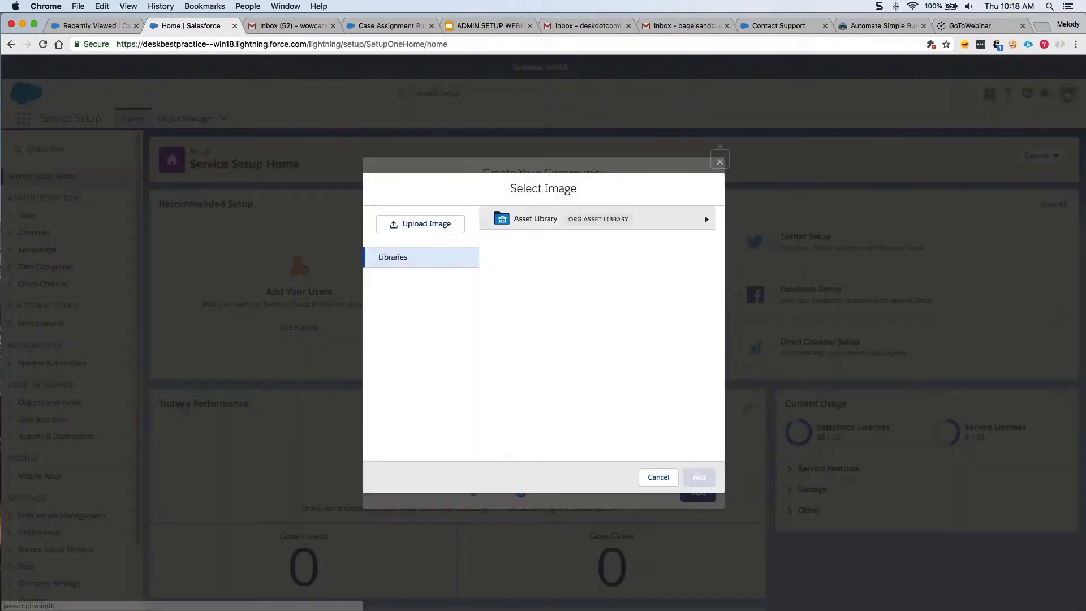
pyautogui.click(572, 222)
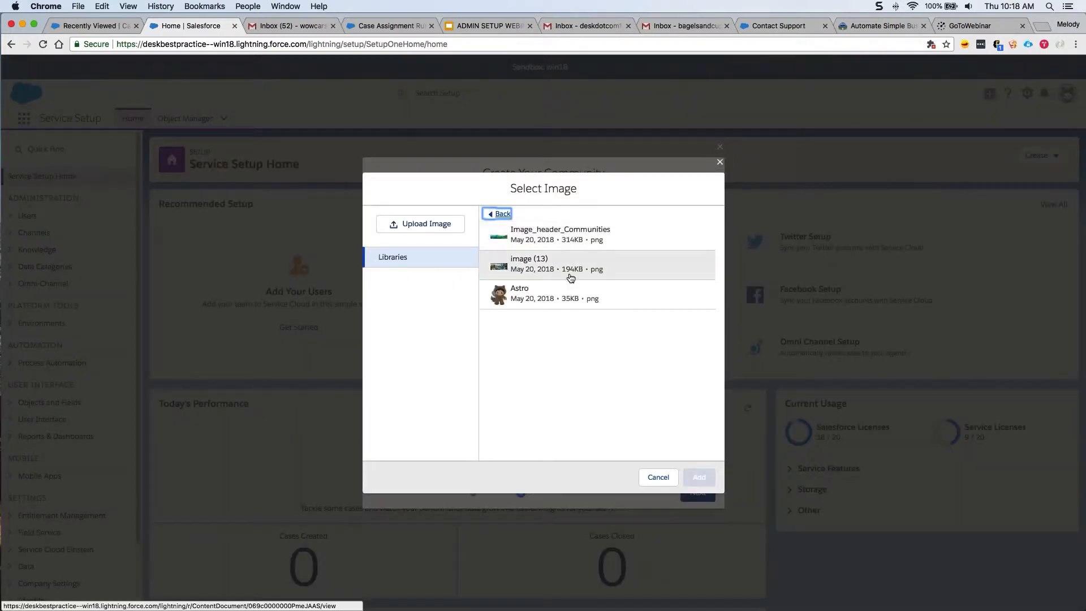
pyautogui.click(575, 238)
pyautogui.click(699, 476)
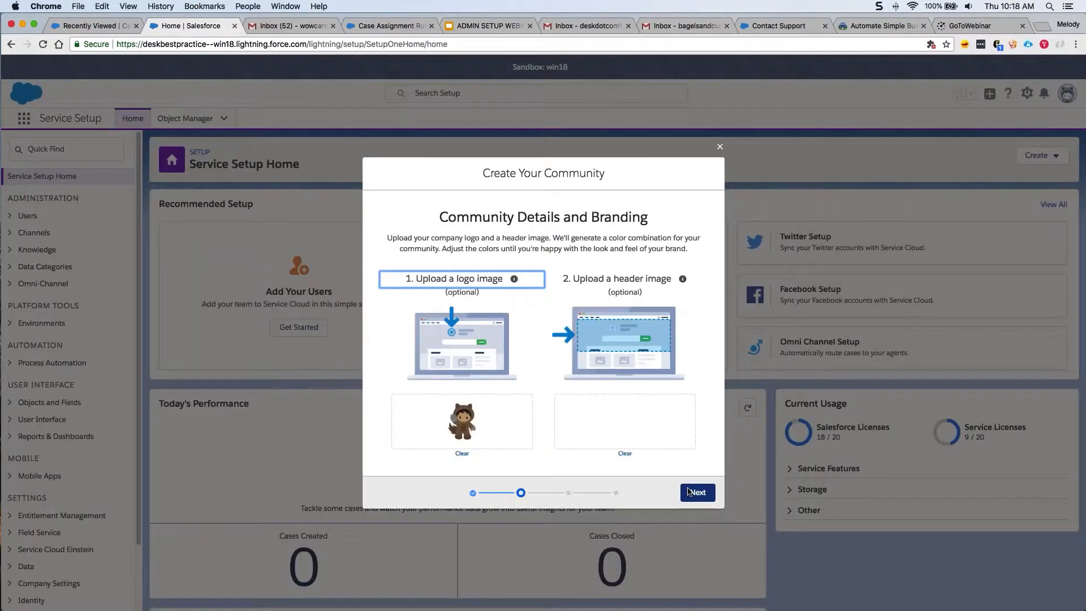
pyautogui.click(694, 498)
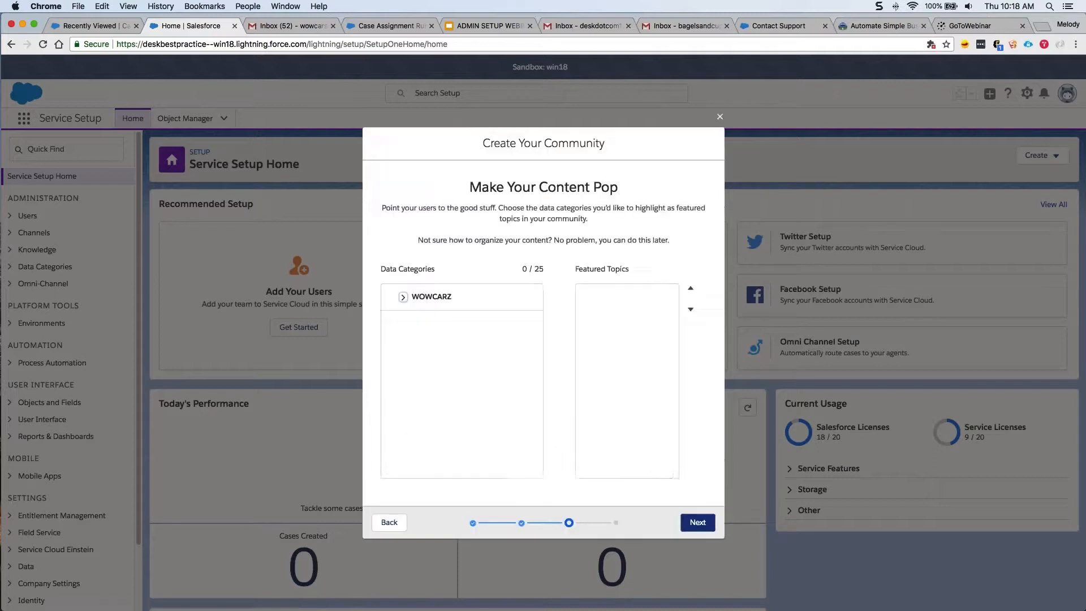
# Under WOWCARZ, feature the Joining Wowcarz, Reserving a Vehicle and Membership topics, then continue.
pyautogui.click(404, 298)
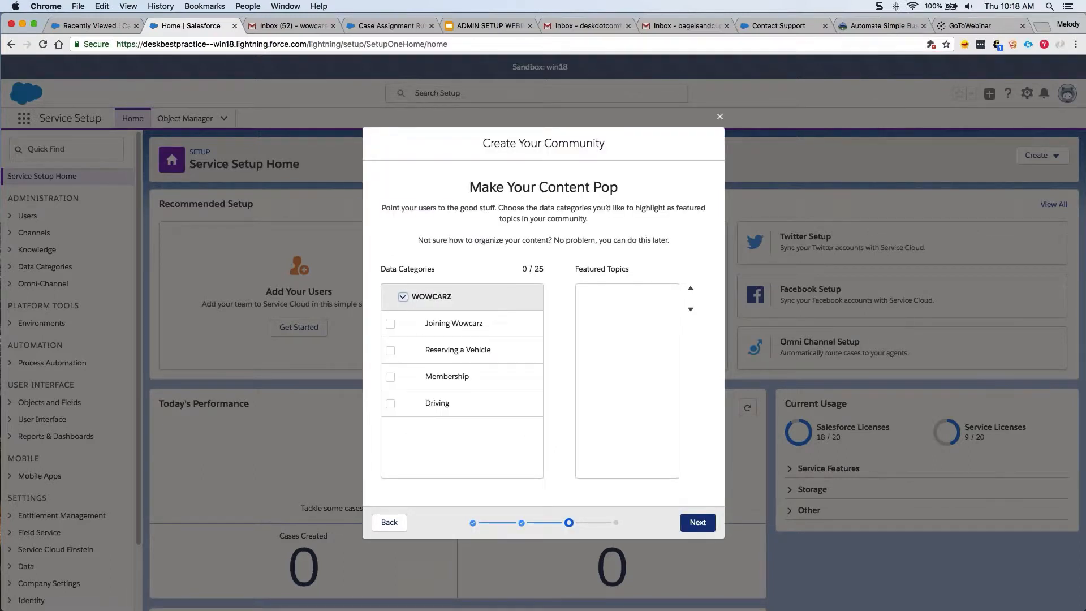
pyautogui.click(390, 323)
pyautogui.click(390, 350)
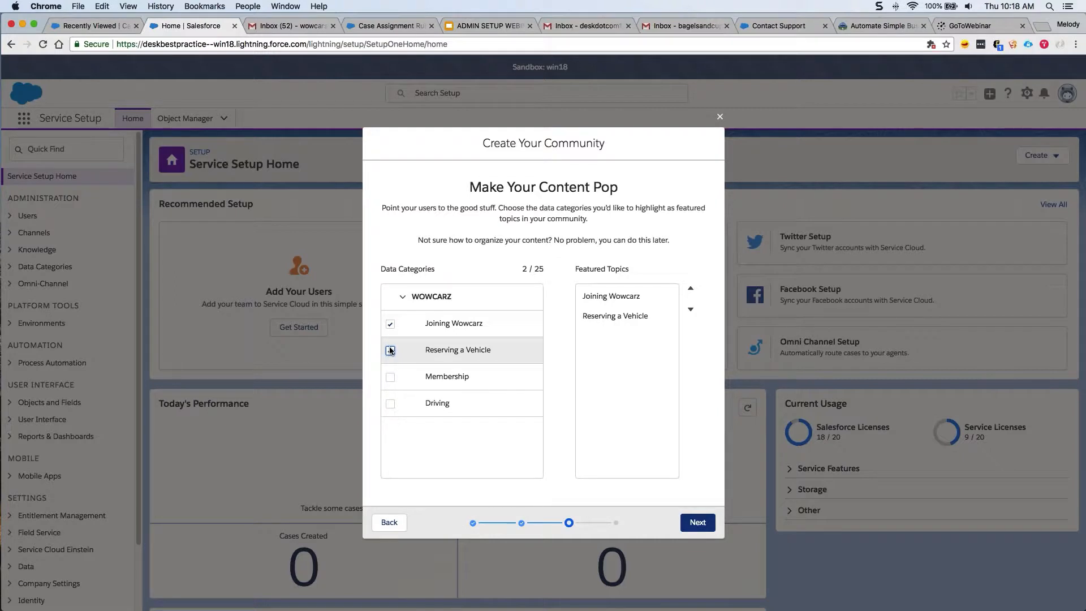
pyautogui.click(392, 378)
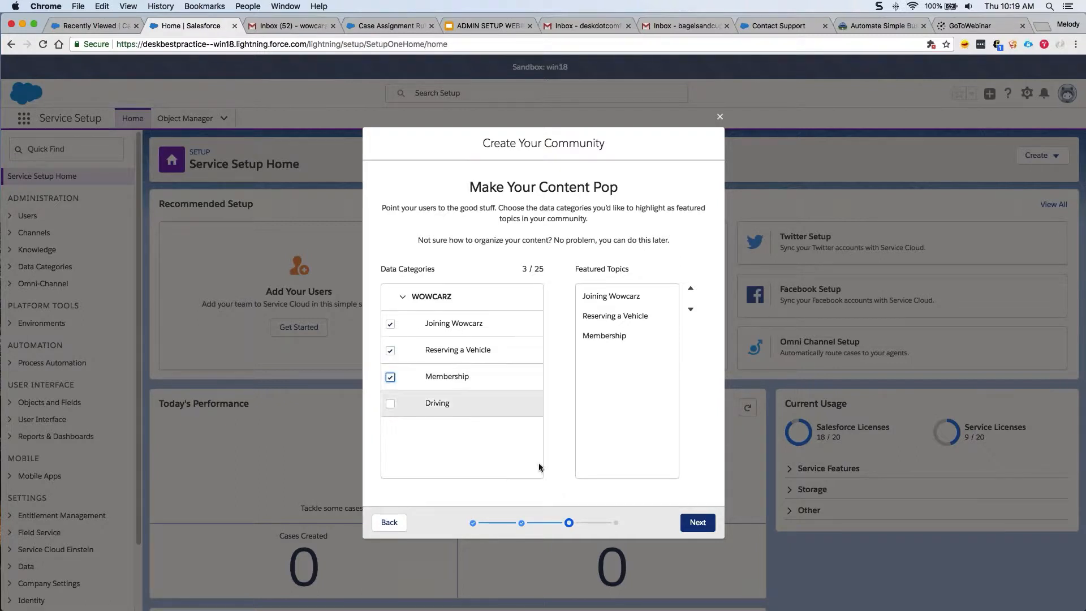
pyautogui.click(690, 524)
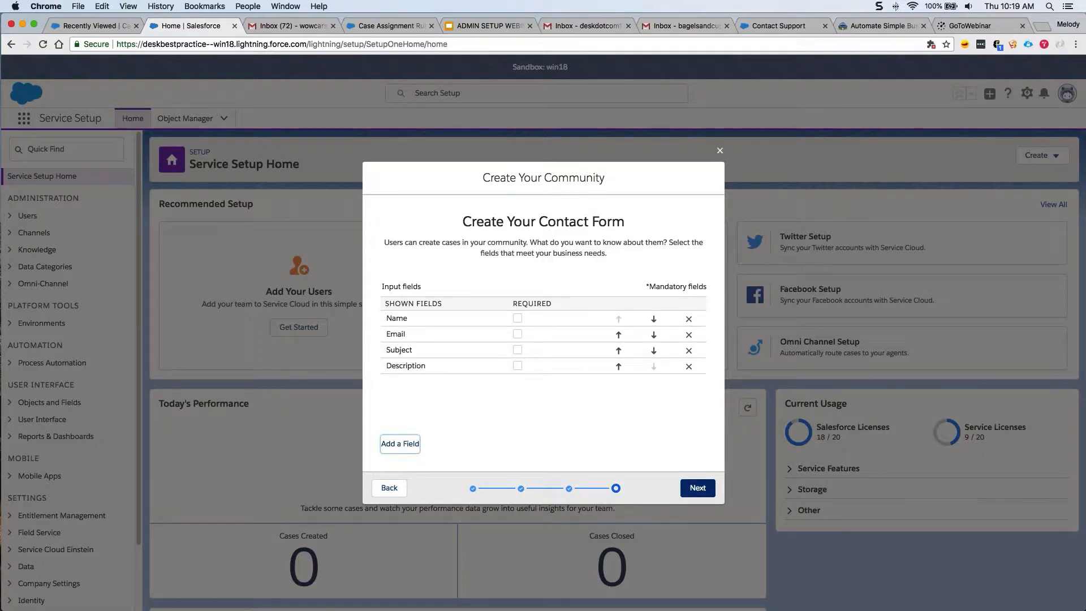
# Keep the default Name, Email, Subject and Description contact fields and launch the community in Community Builder.
pyautogui.click(697, 488)
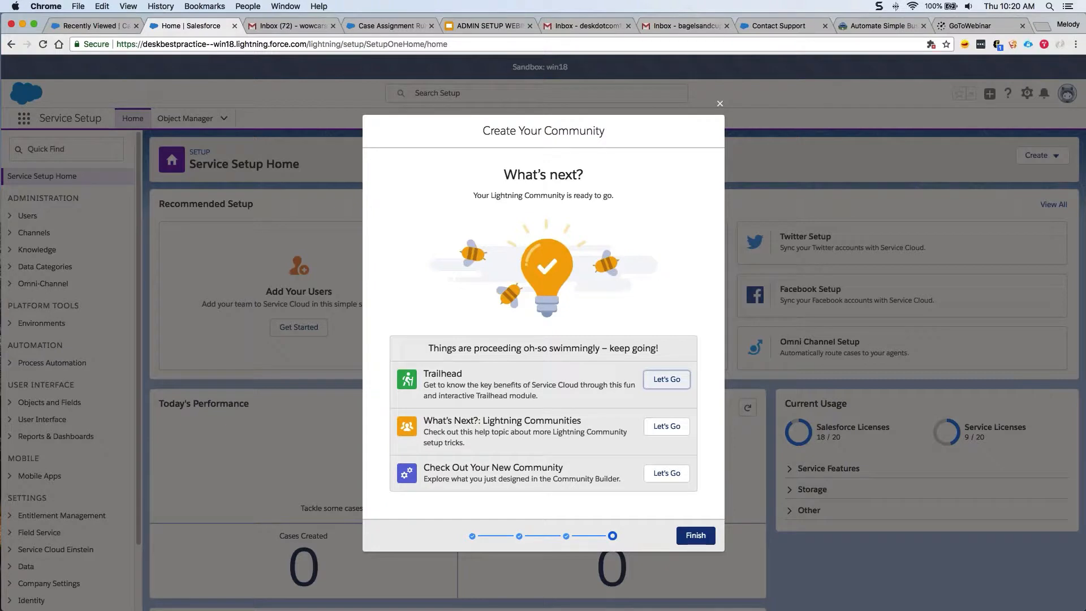
pyautogui.click(657, 482)
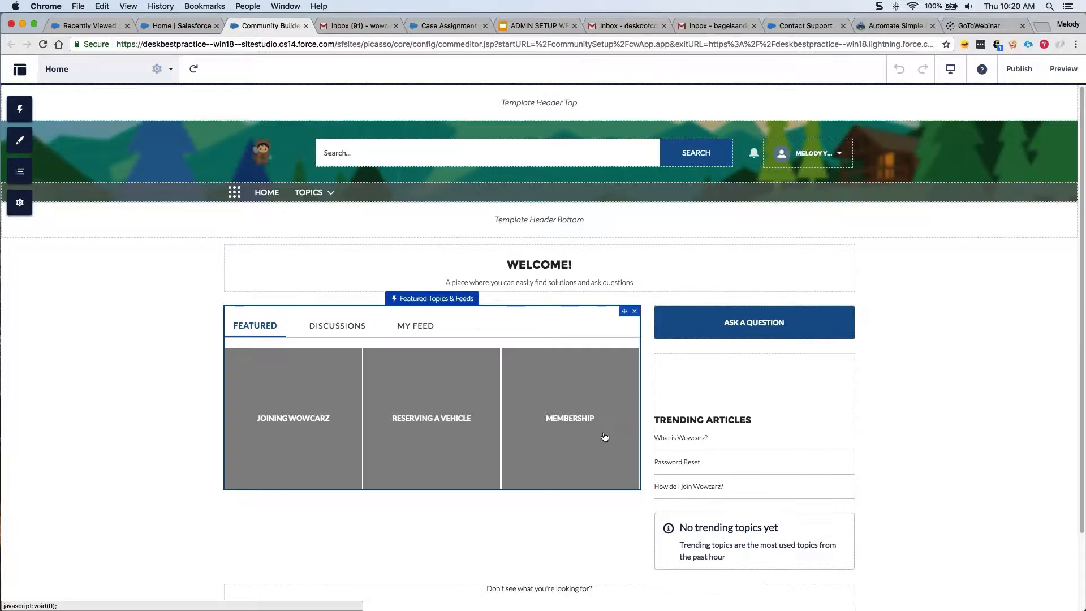
# Switch to the live community's Contact Customer Support page.
pyautogui.click(792, 31)
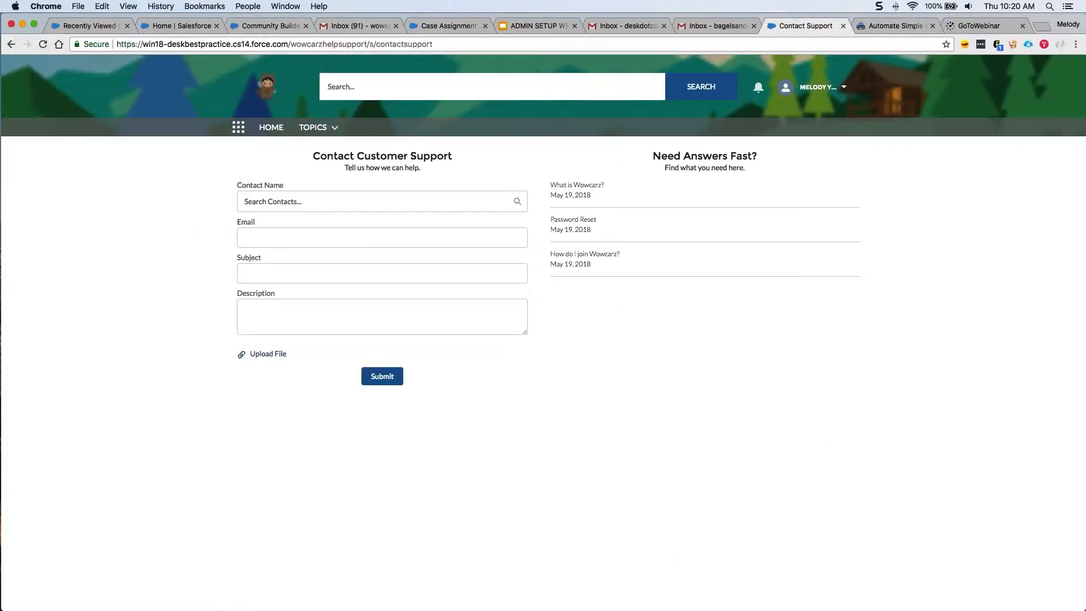
# Browse the community home, Joining Wowcarz articles and Contact Support form, then return to the Cases list.
pyautogui.click(268, 130)
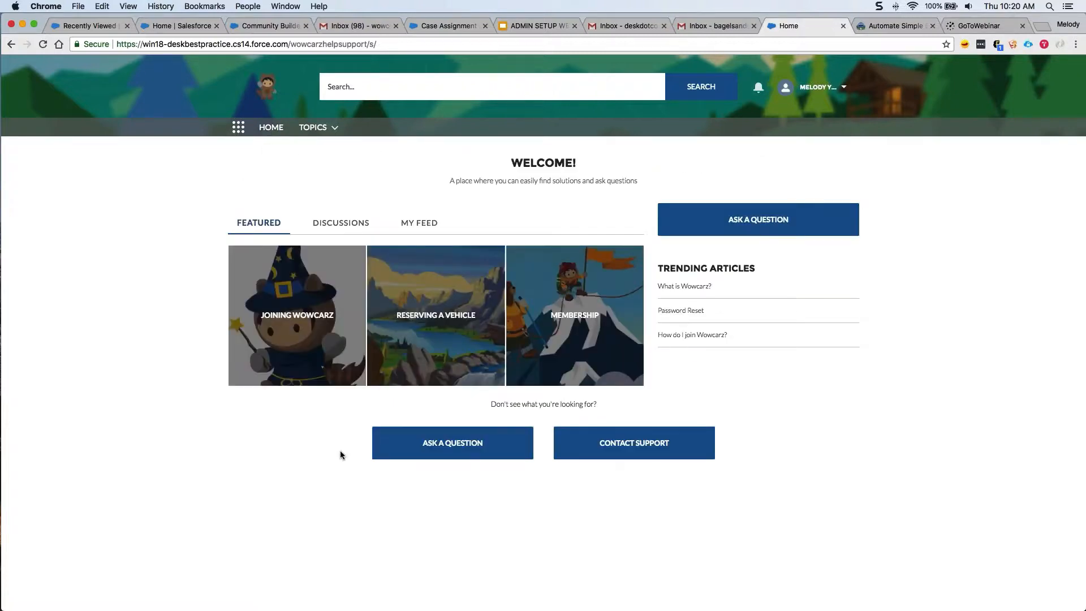
pyautogui.click(321, 347)
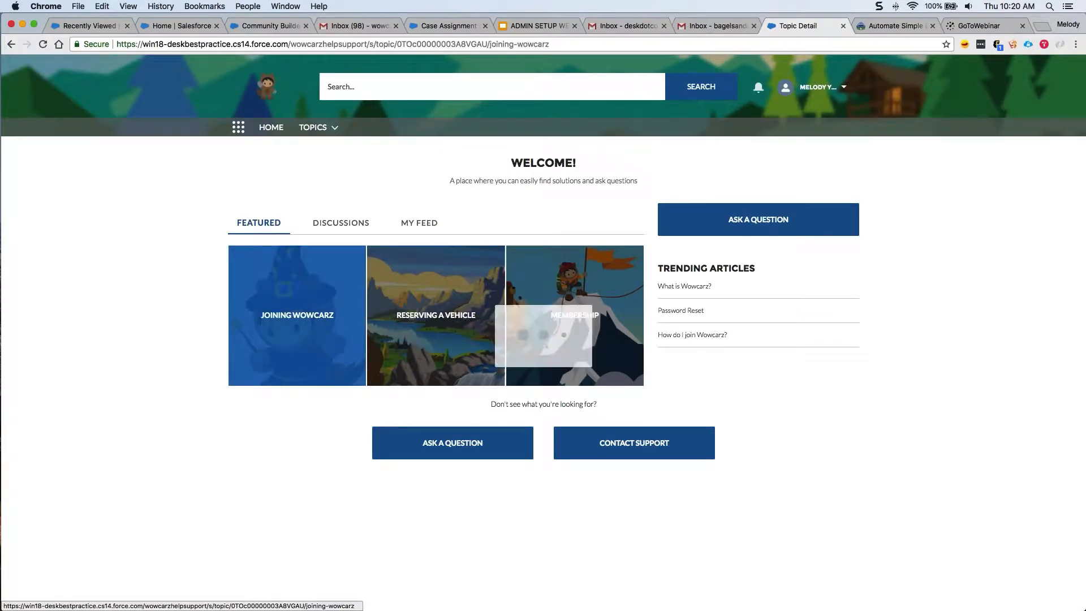
pyautogui.click(346, 209)
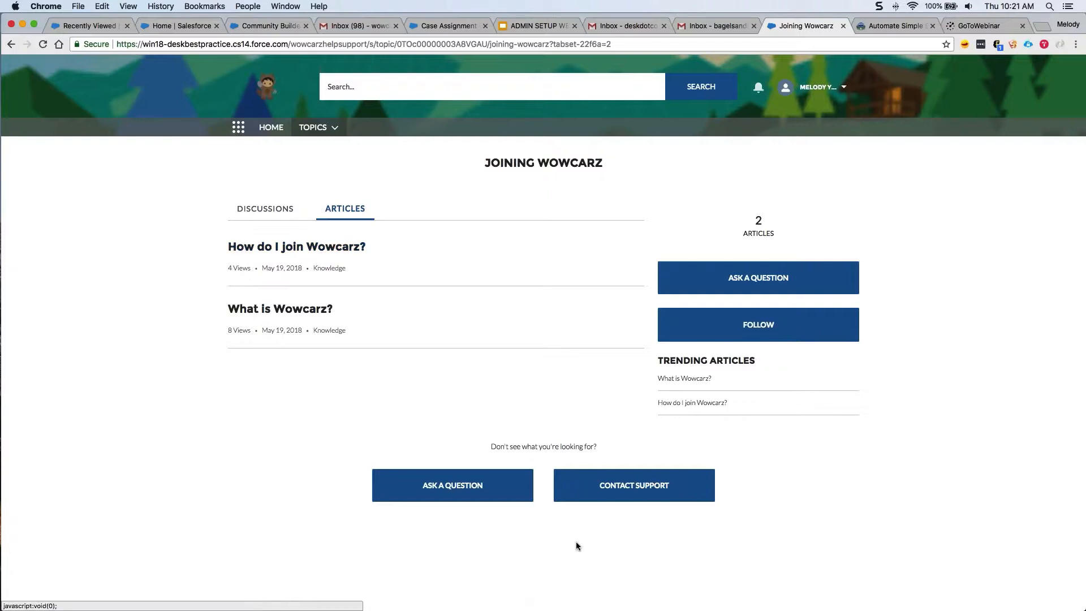
pyautogui.click(631, 496)
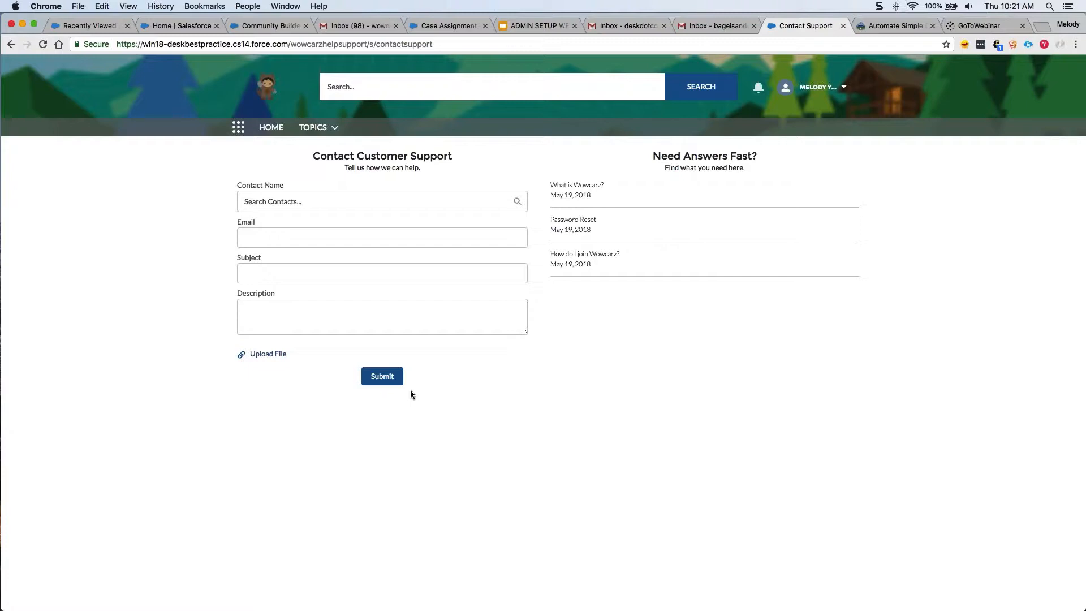
pyautogui.press('super+w')
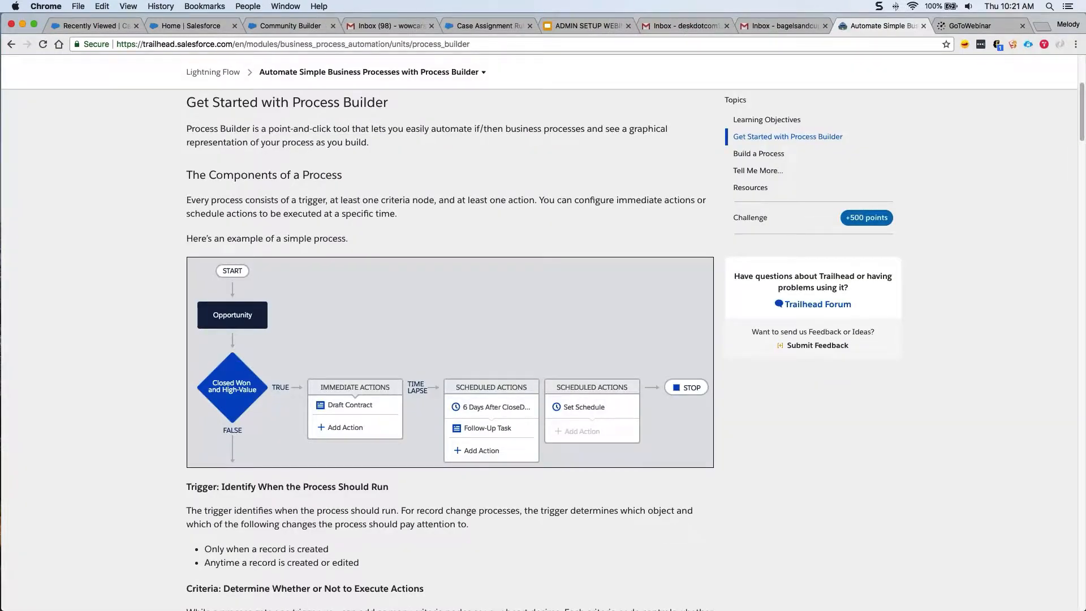
pyautogui.press('super+1')
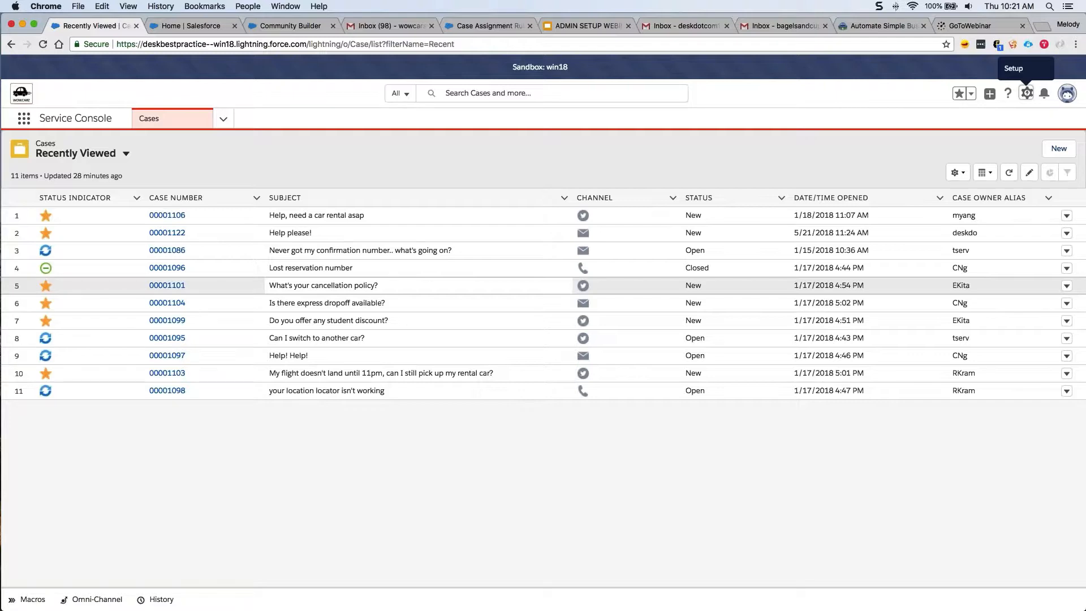
# Return to Service Setup Home, close the Create Your Community wizard and begin a setup search.
pyautogui.click(201, 30)
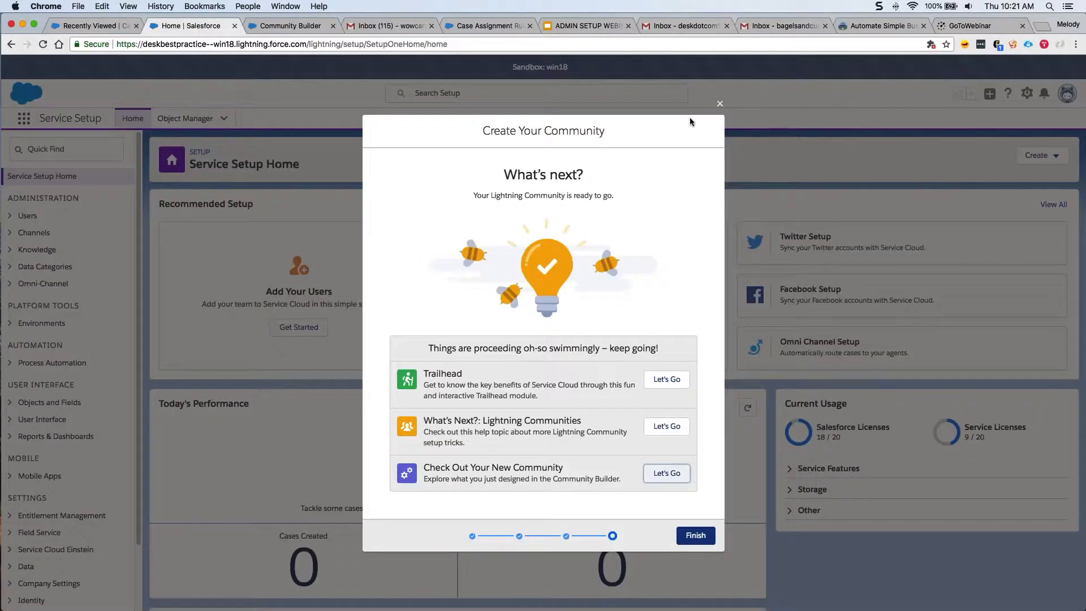
pyautogui.click(696, 535)
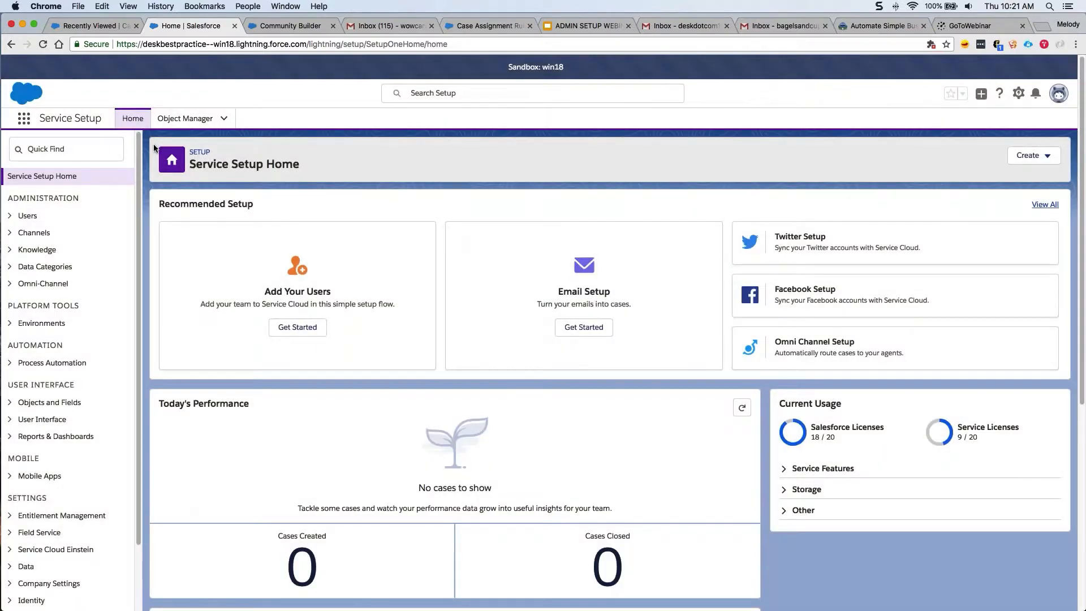
pyautogui.click(95, 152)
# Create a Case Auto-Response Rule named 'Standard Auto-Response Rules' and mark it Active.
pyautogui.write('aut')
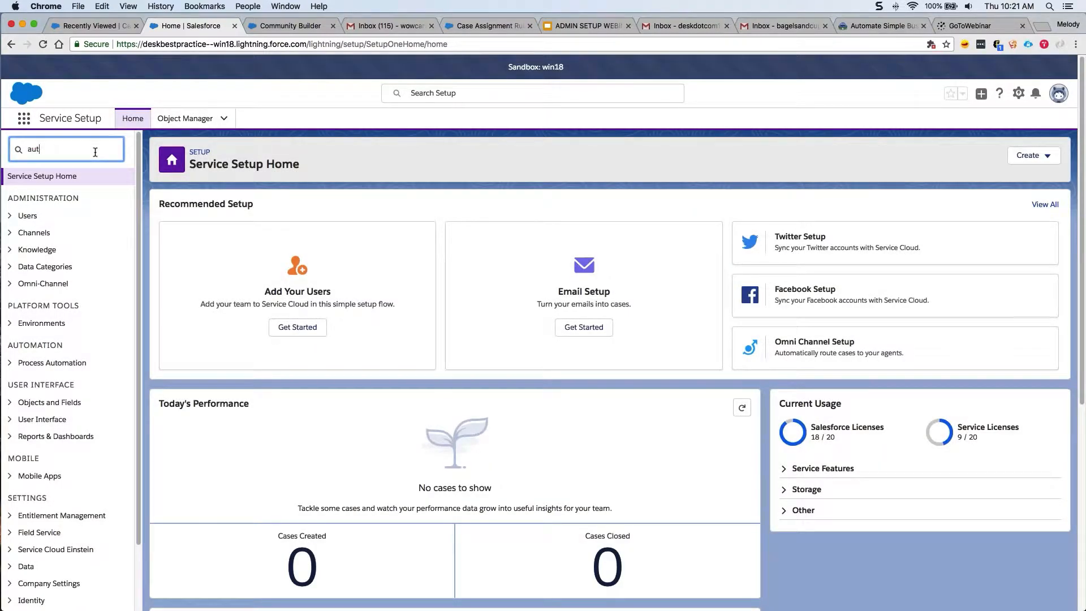
pyautogui.write('o-respon')
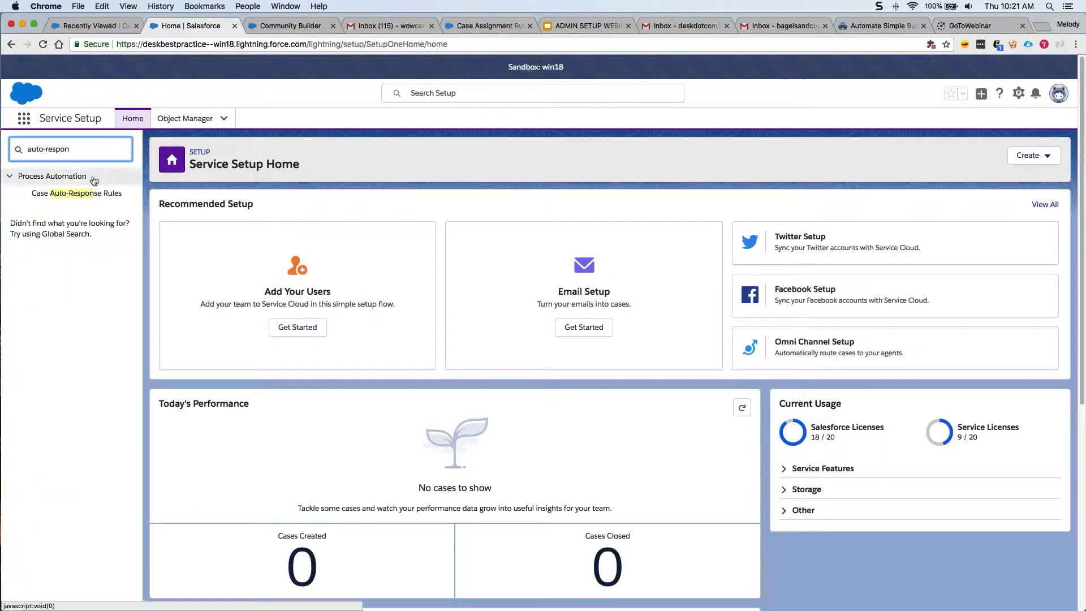
pyautogui.click(92, 198)
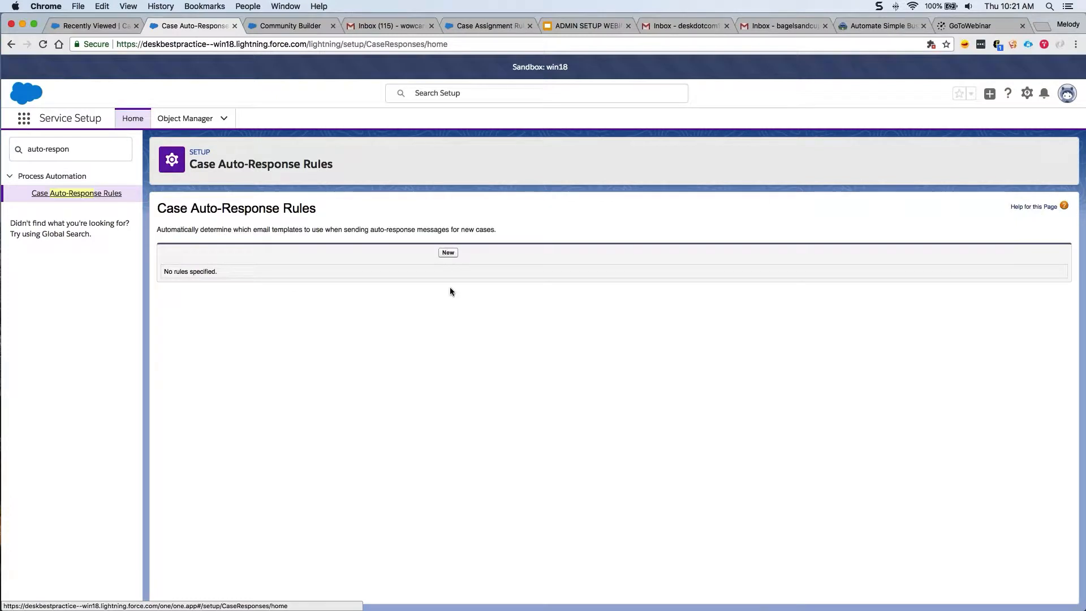
pyautogui.click(447, 252)
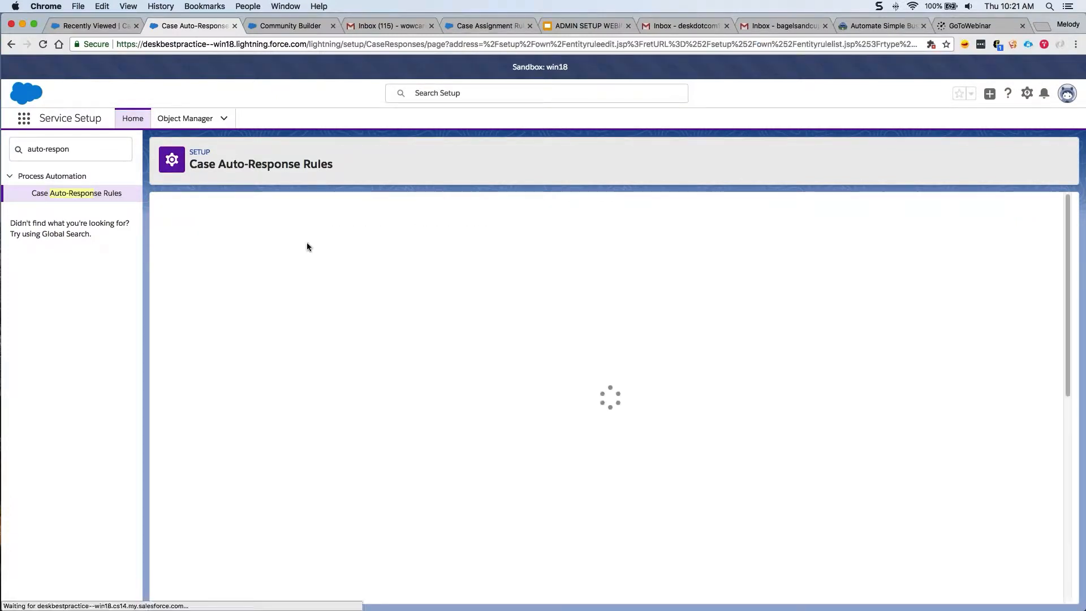
pyautogui.click(369, 281)
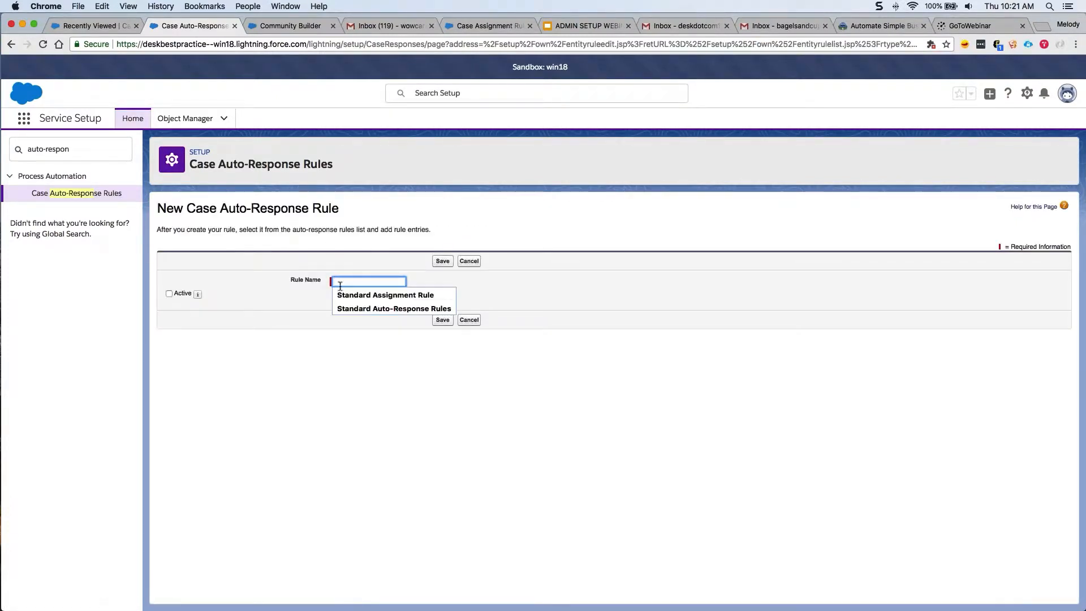
pyautogui.click(362, 307)
pyautogui.click(185, 293)
pyautogui.click(442, 320)
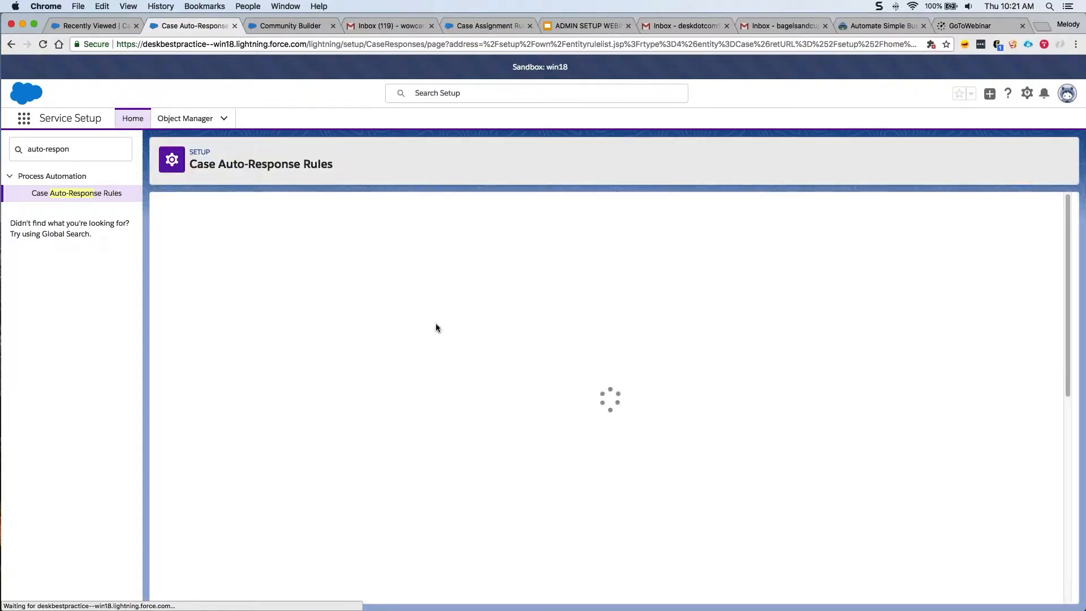
pyautogui.click(237, 216)
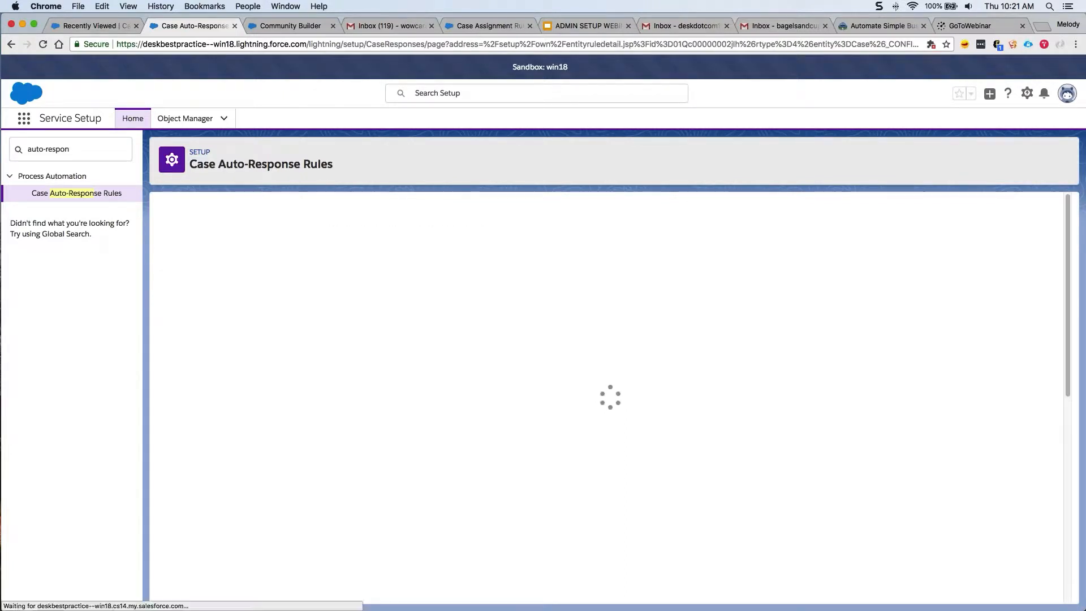
pyautogui.moveTo(157, 233); pyautogui.dragTo(382, 233)
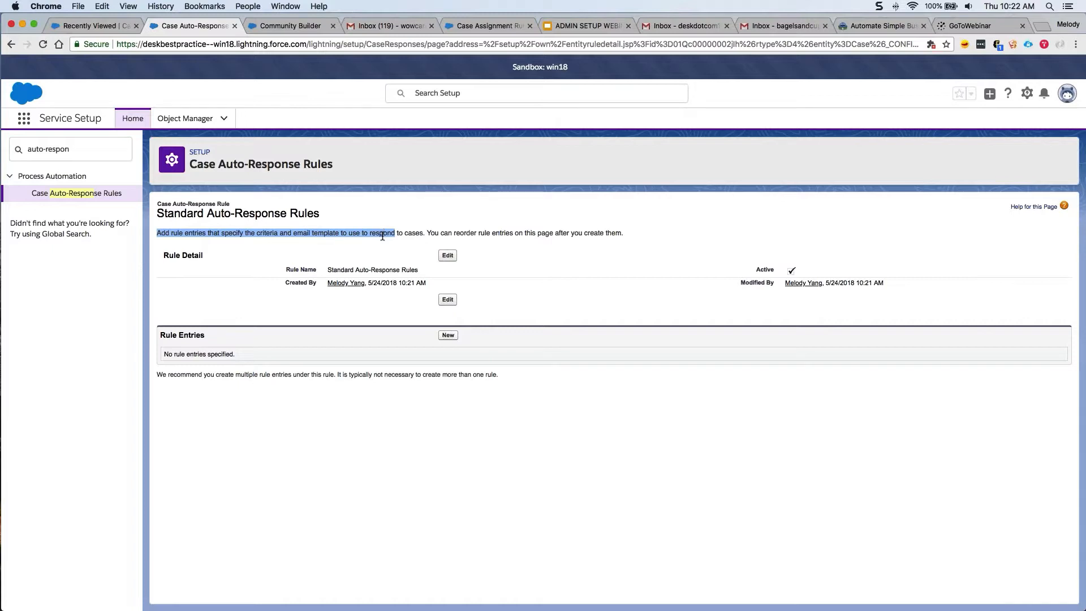
pyautogui.click(387, 245)
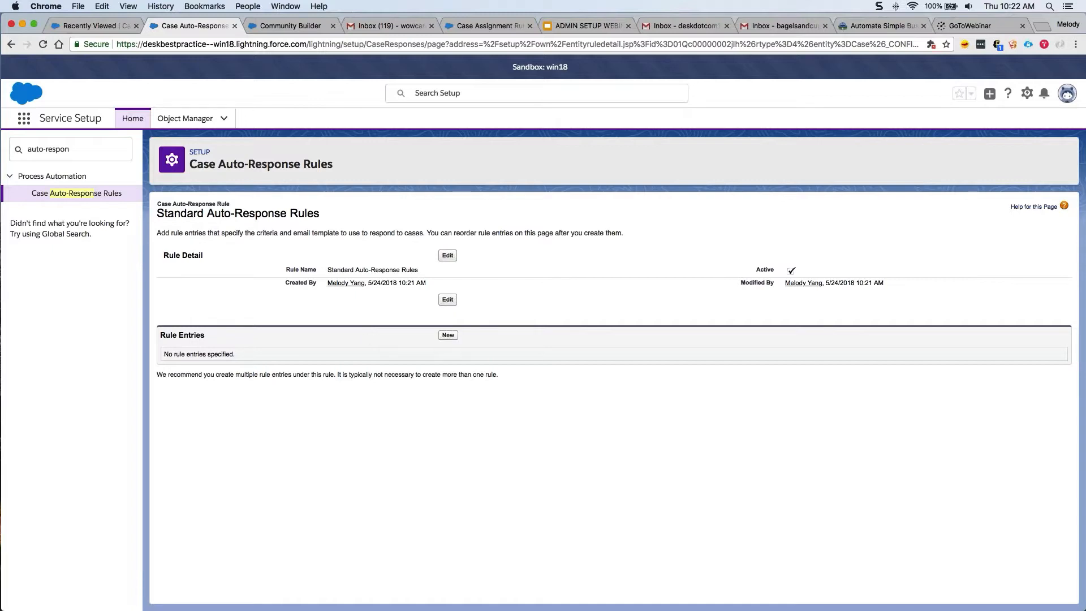
pyautogui.click(448, 335)
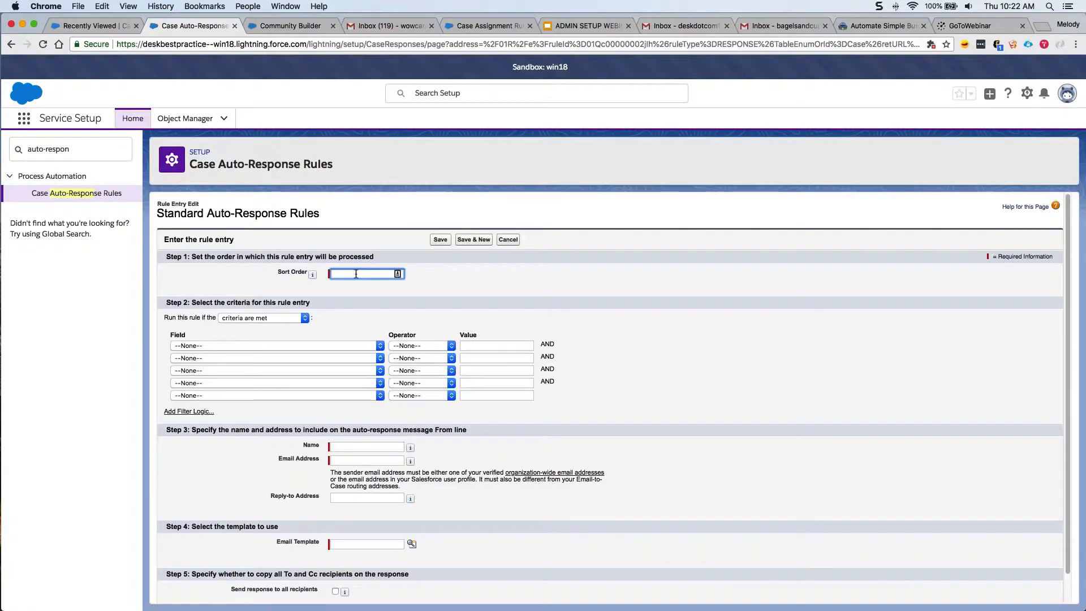
# Give the rule entry sort order 1 and the criterion Case: Status equals New.
pyautogui.write('1')
pyautogui.click(357, 335)
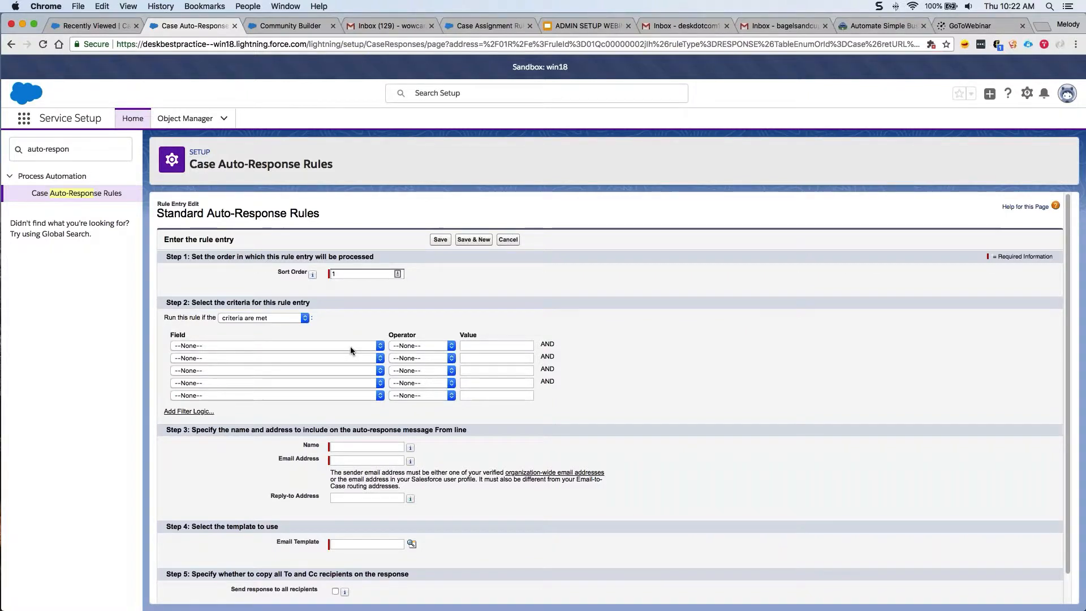
pyautogui.click(352, 346)
pyautogui.scroll(-3, 357, 450)
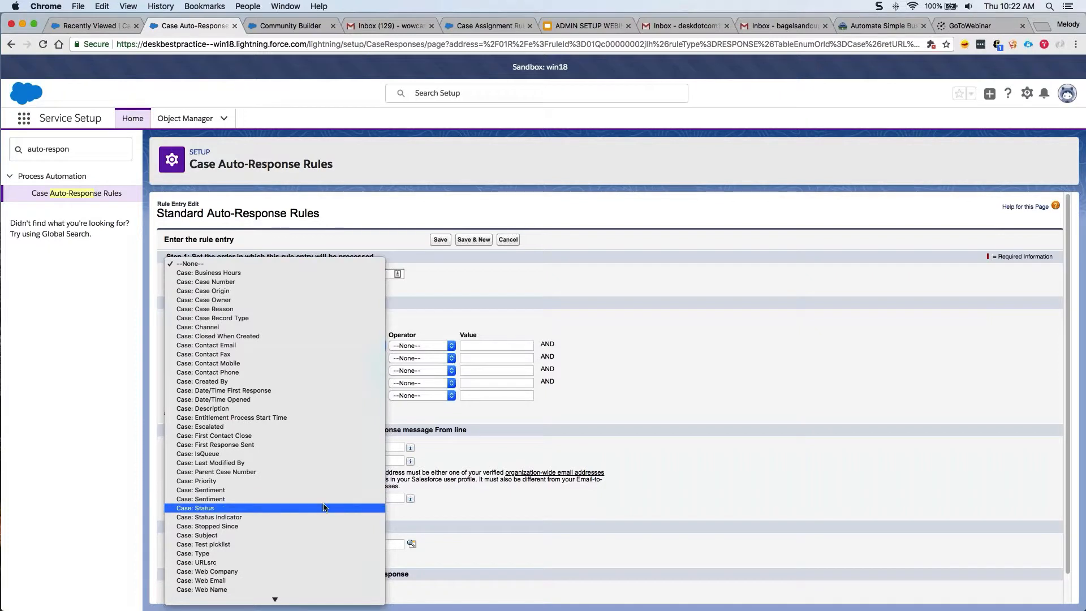
pyautogui.click(324, 508)
pyautogui.press('Tab')
pyautogui.press('e')
pyautogui.press('Tab')
pyautogui.write('N')
pyautogui.press('Down')
pyautogui.click(483, 356)
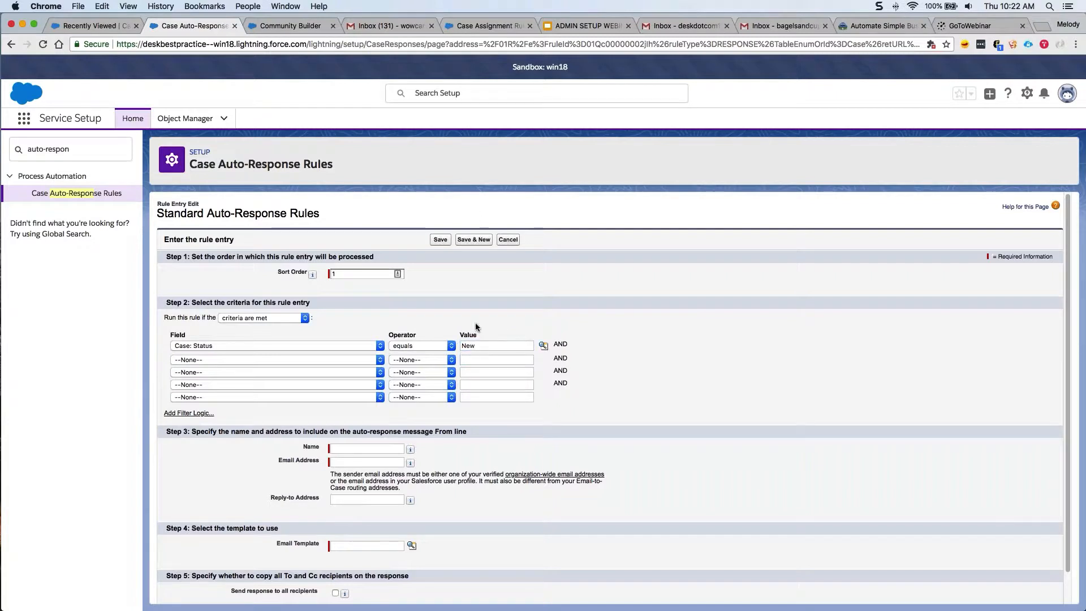
# Set the sender name to 'Wowcars Support' and pick the suggested sender email address.
pyautogui.click(339, 449)
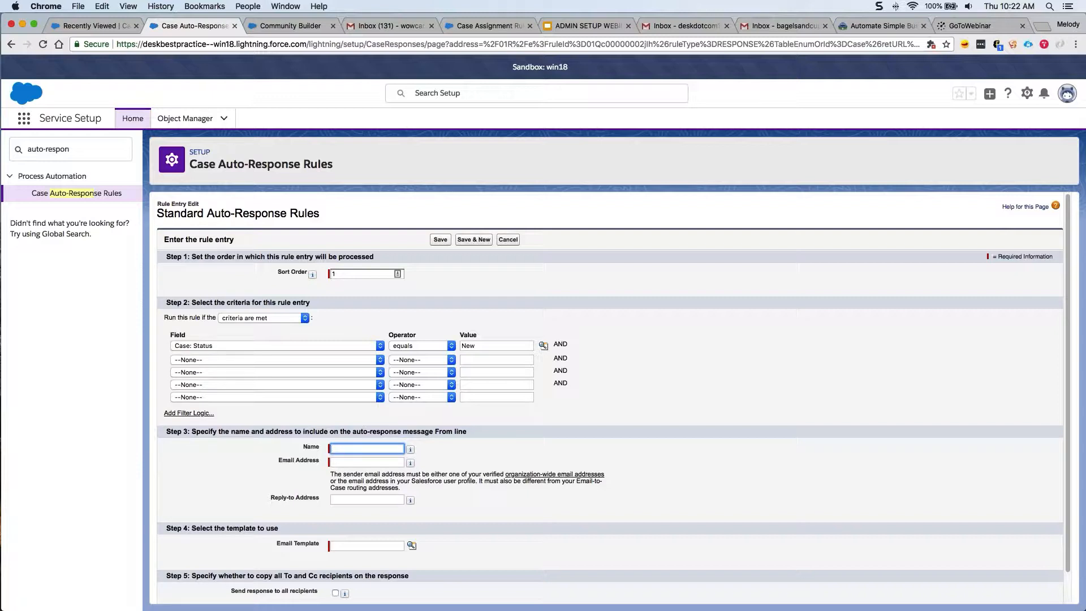
pyautogui.write('Wowcars Support')
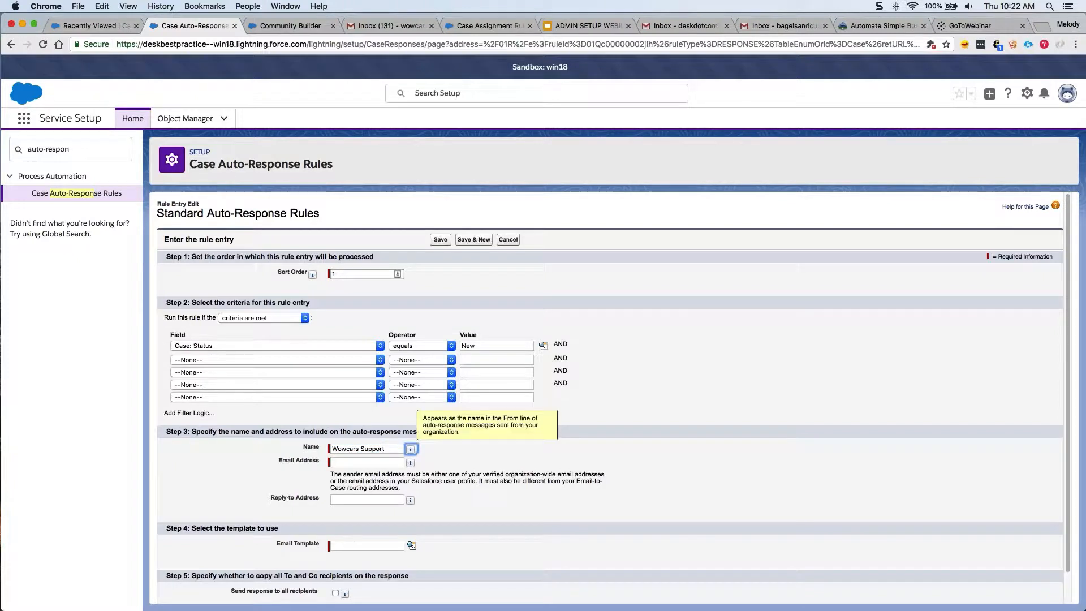
pyautogui.press('Tab')
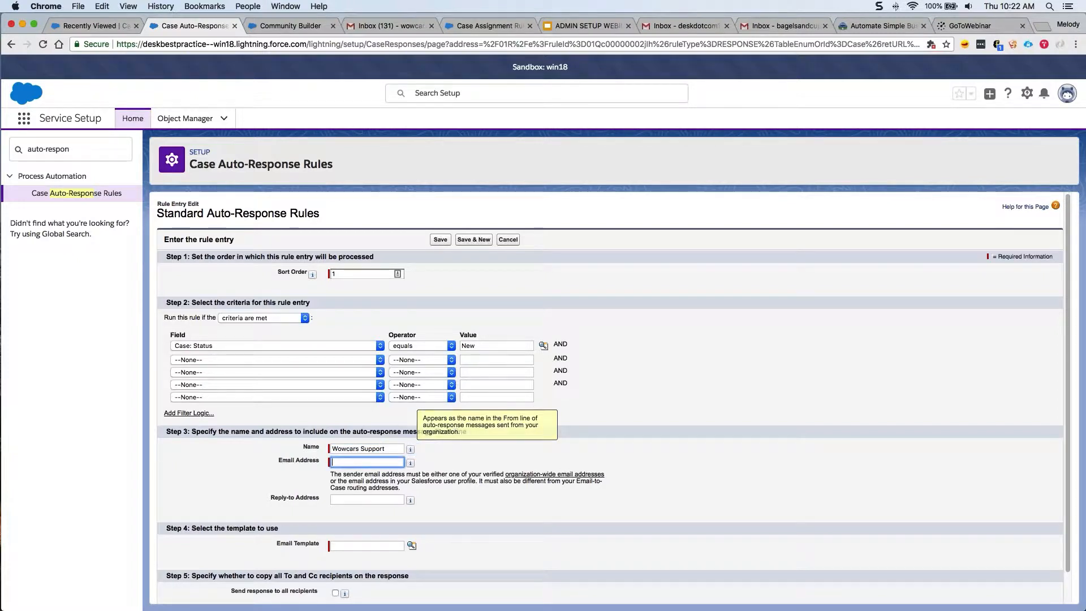
pyautogui.write('wow')
pyautogui.press('Down')
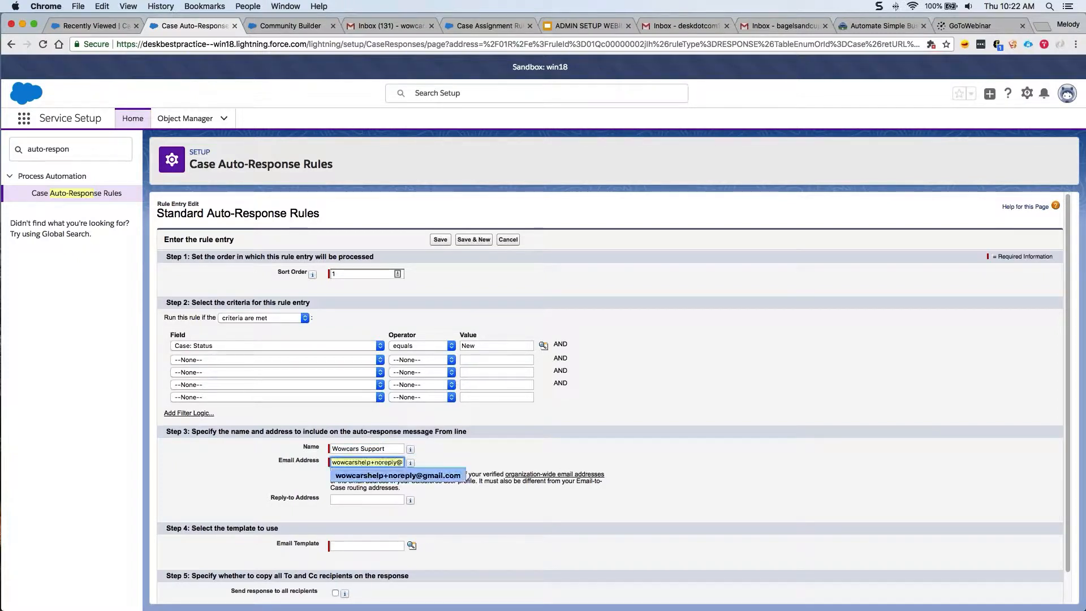
pyautogui.press('Return')
pyautogui.press('Tab')
pyautogui.click(430, 552)
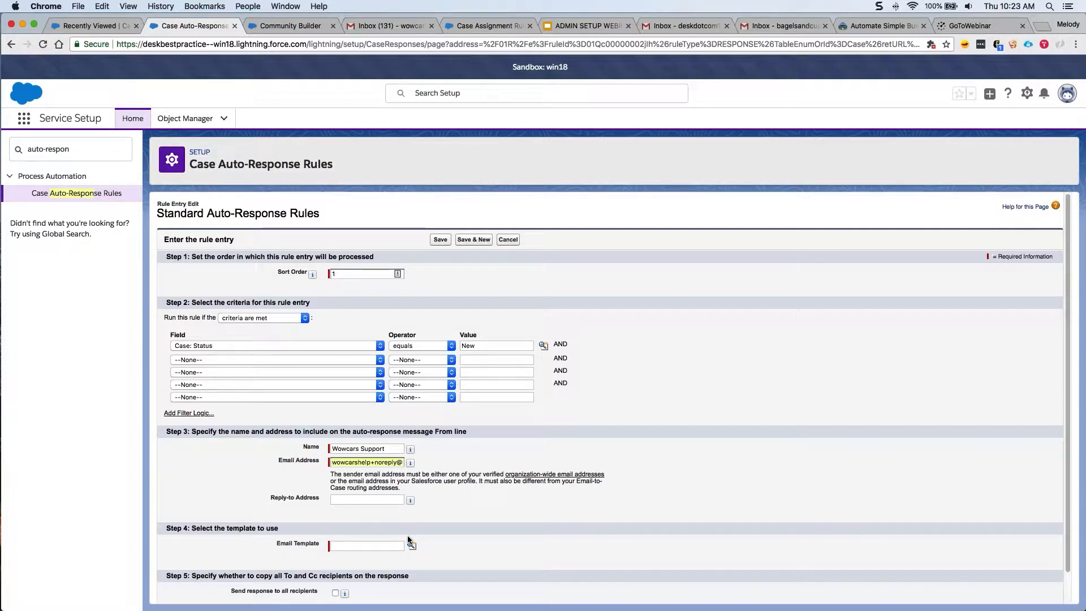
# Choose the Auto-Response Email to Customer template for the entry and save it.
pyautogui.scroll(-1, 407, 536)
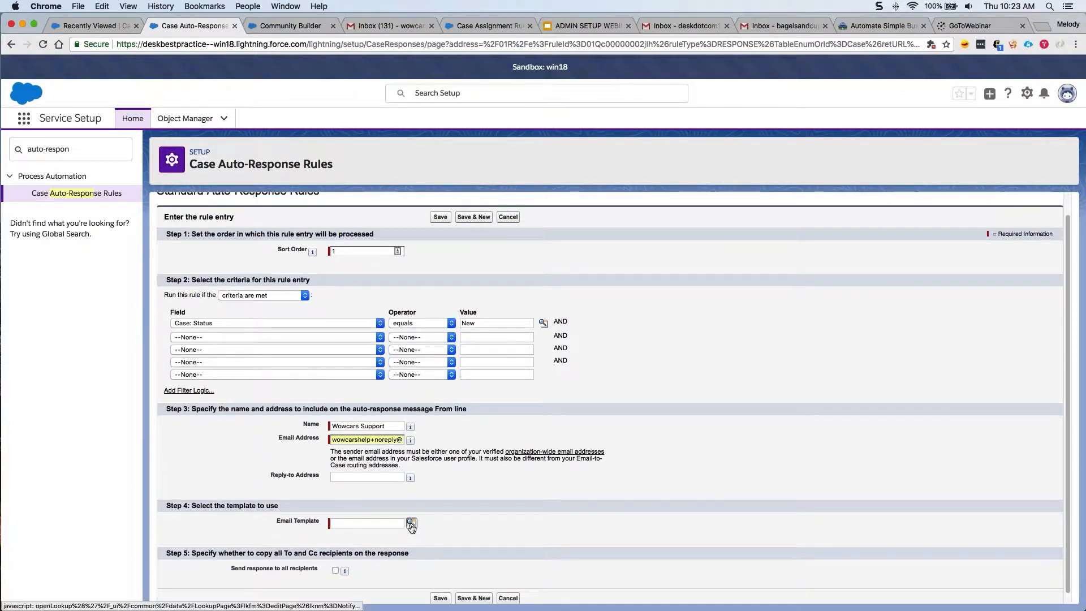
pyautogui.click(411, 523)
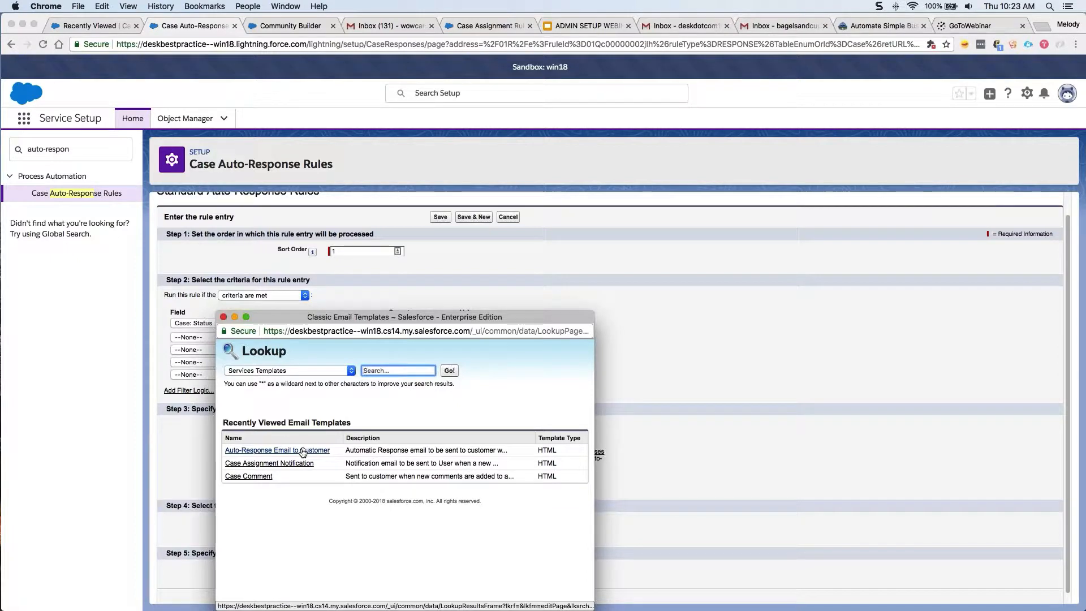
pyautogui.click(303, 450)
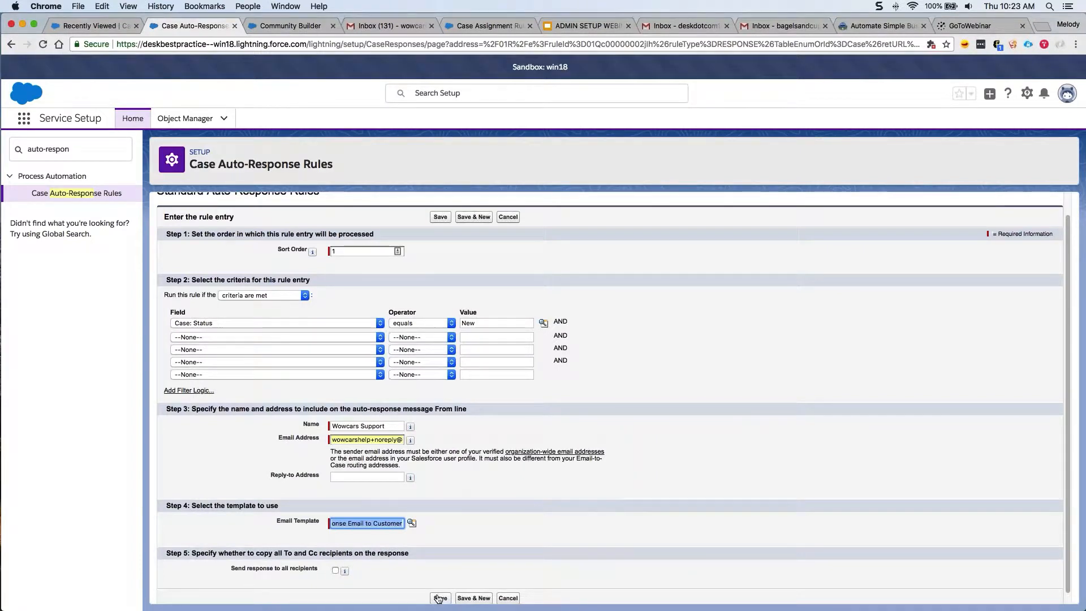
pyautogui.click(439, 597)
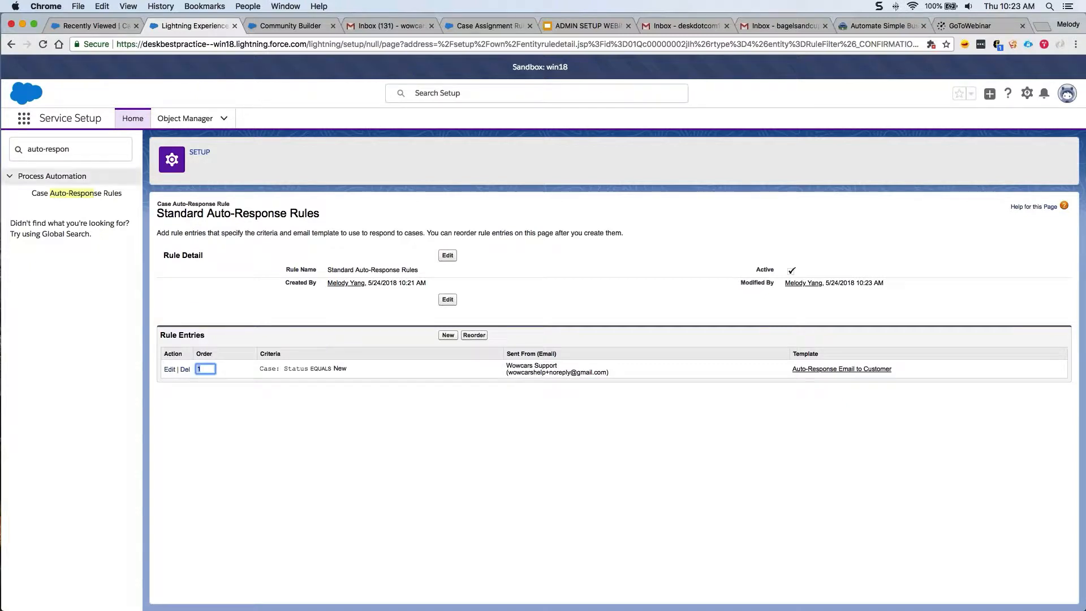
# Create and save an active case assignment rule named Standard Assignment Rule, then open it.
pyautogui.tripleClick(64, 149)
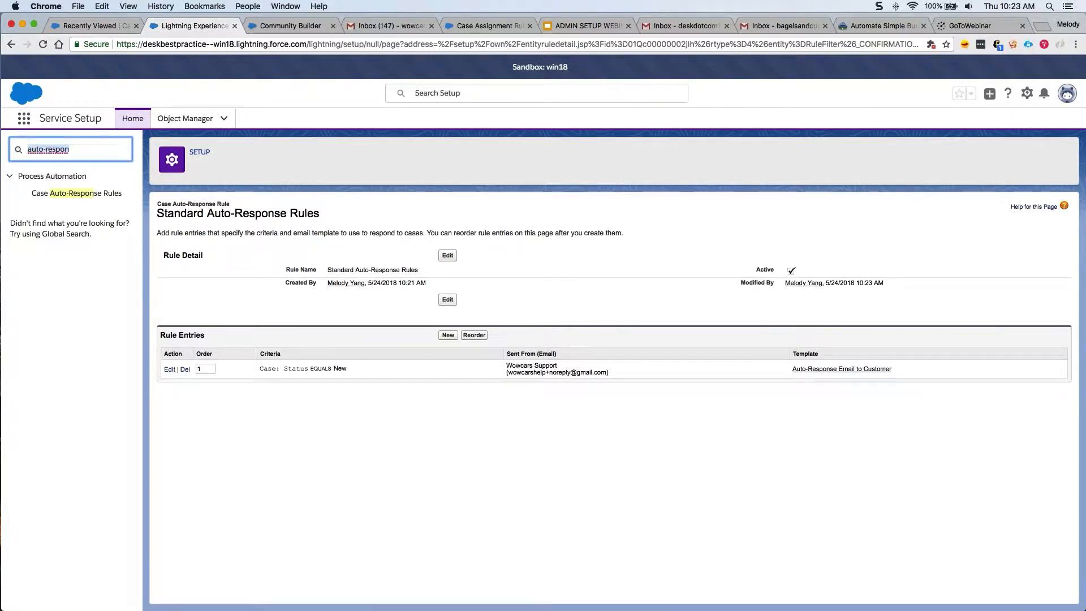
pyautogui.press('BackSpace')
pyautogui.write('assign')
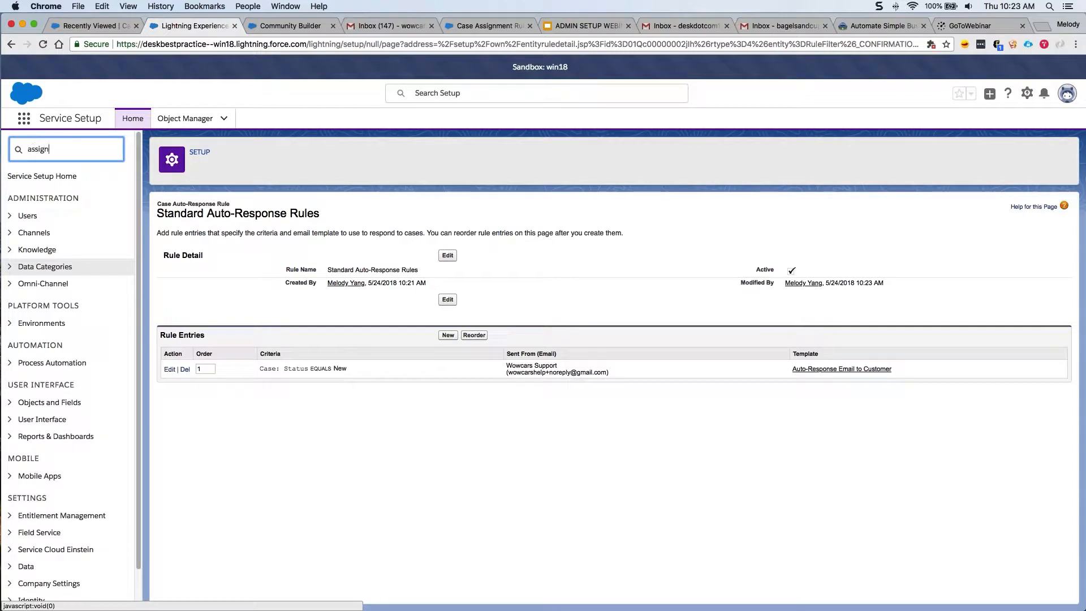
pyautogui.click(73, 226)
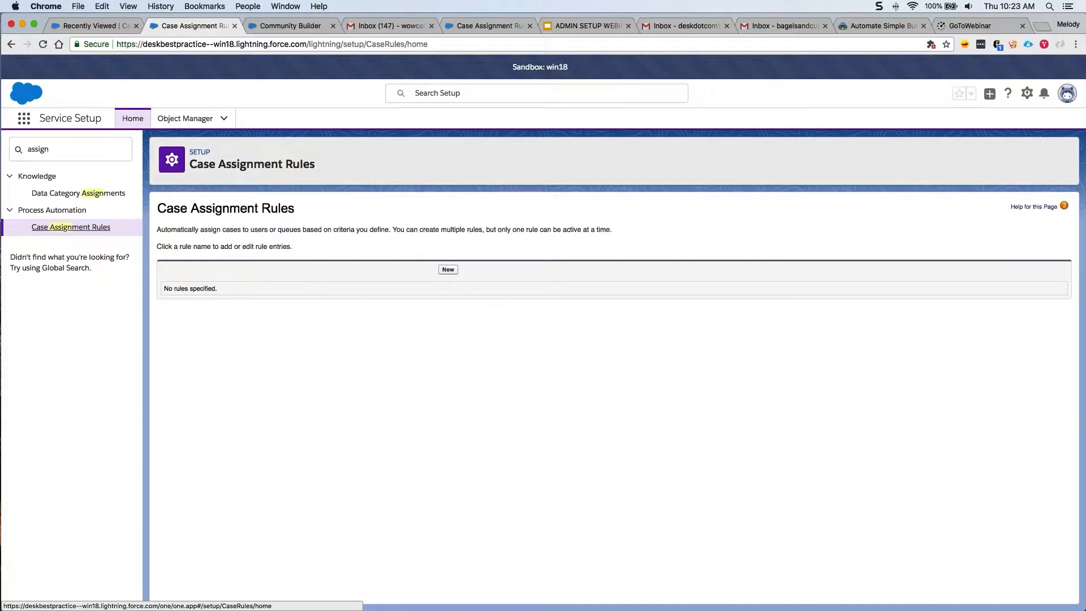
pyautogui.click(448, 270)
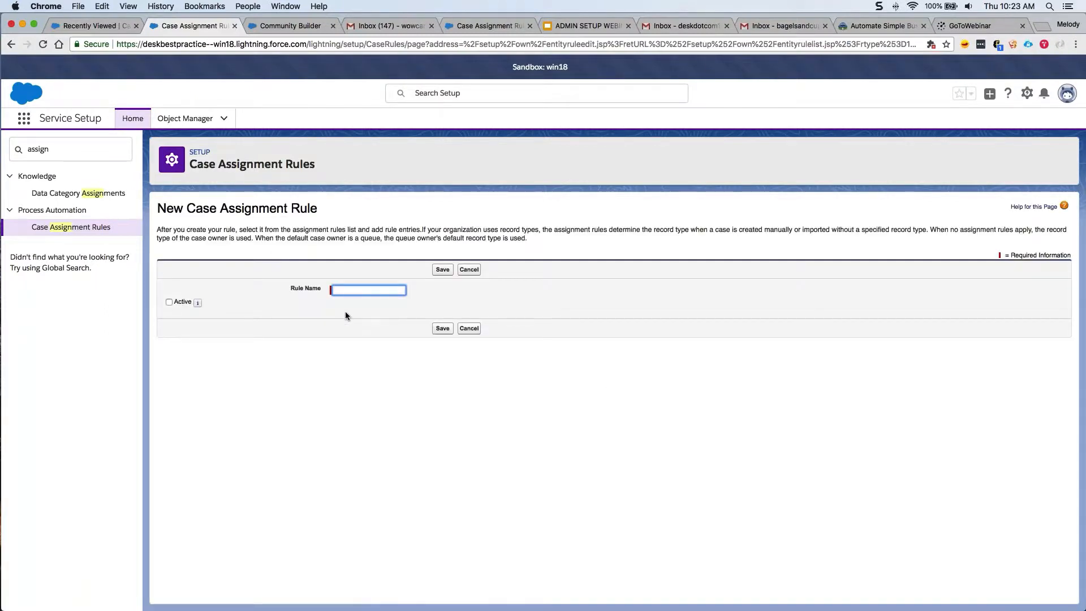
pyautogui.press('Down')
pyautogui.press('Down')
pyautogui.press('Tab')
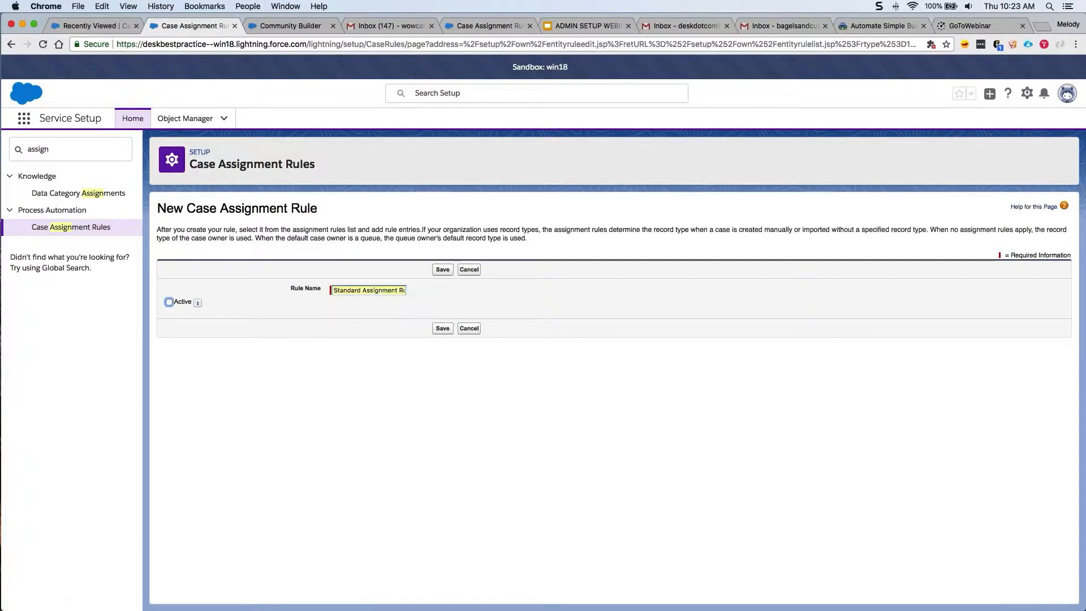
pyautogui.press('space')
pyautogui.press('Return')
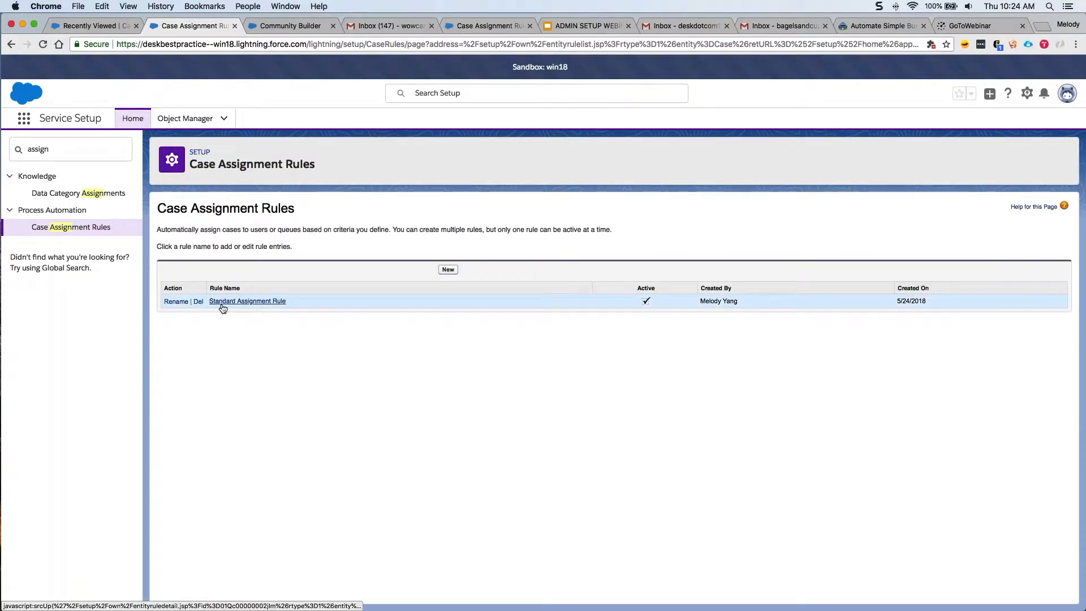
pyautogui.click(222, 303)
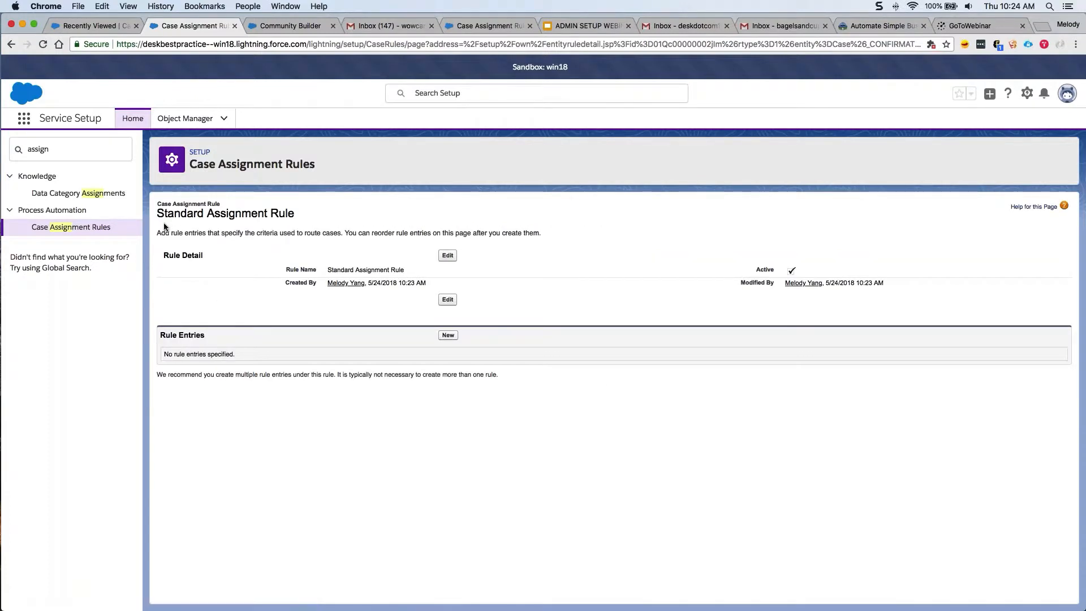
# Start a new entry for Standard Assignment Rule with sort order 1.
pyautogui.moveTo(158, 232); pyautogui.dragTo(323, 233)
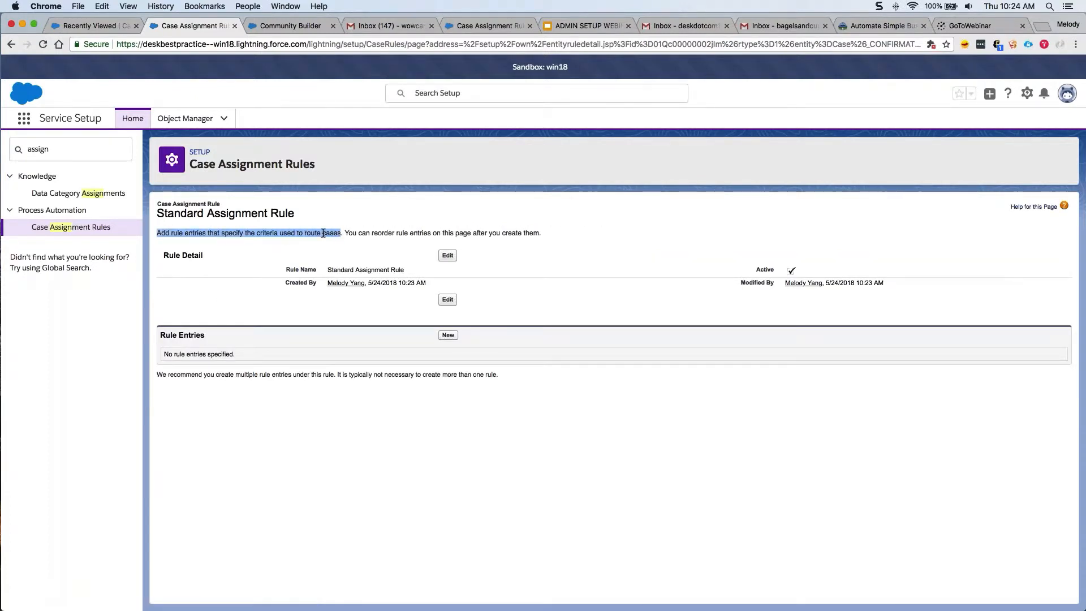
pyautogui.click(332, 250)
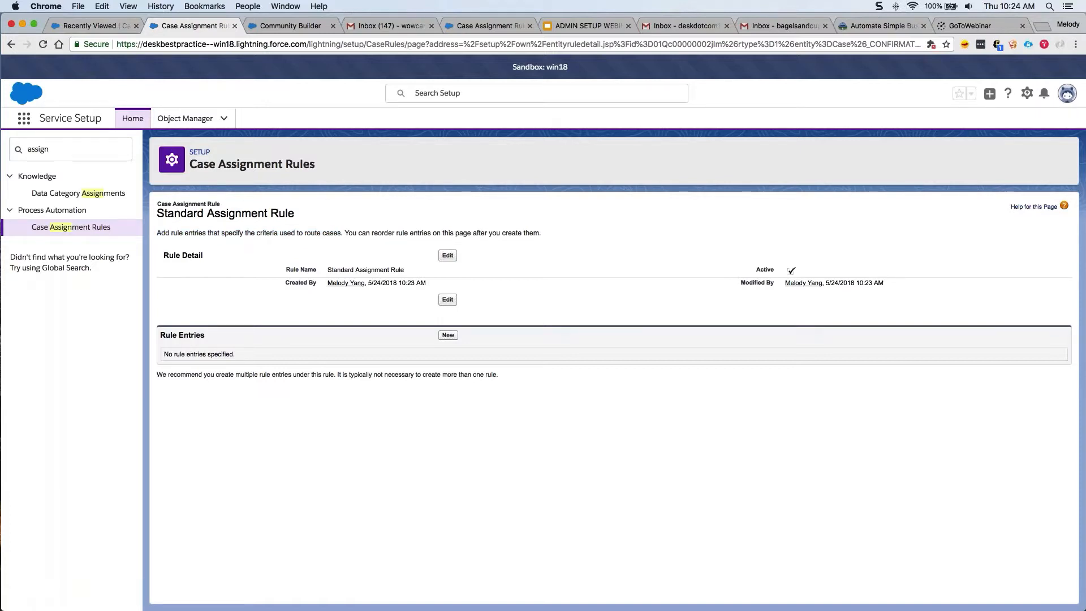
pyautogui.click(448, 336)
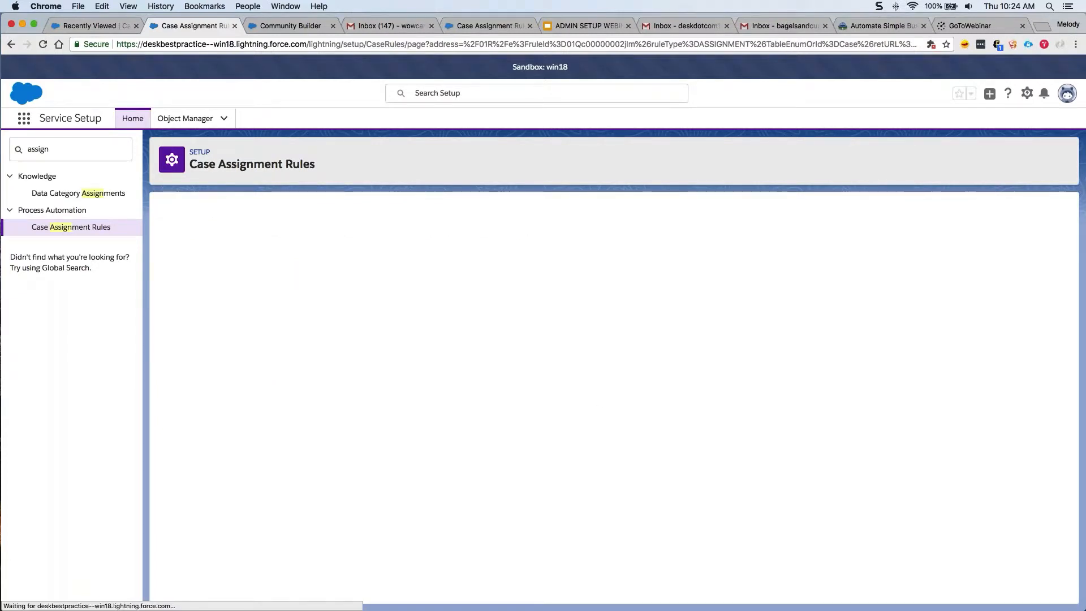
pyautogui.write('1')
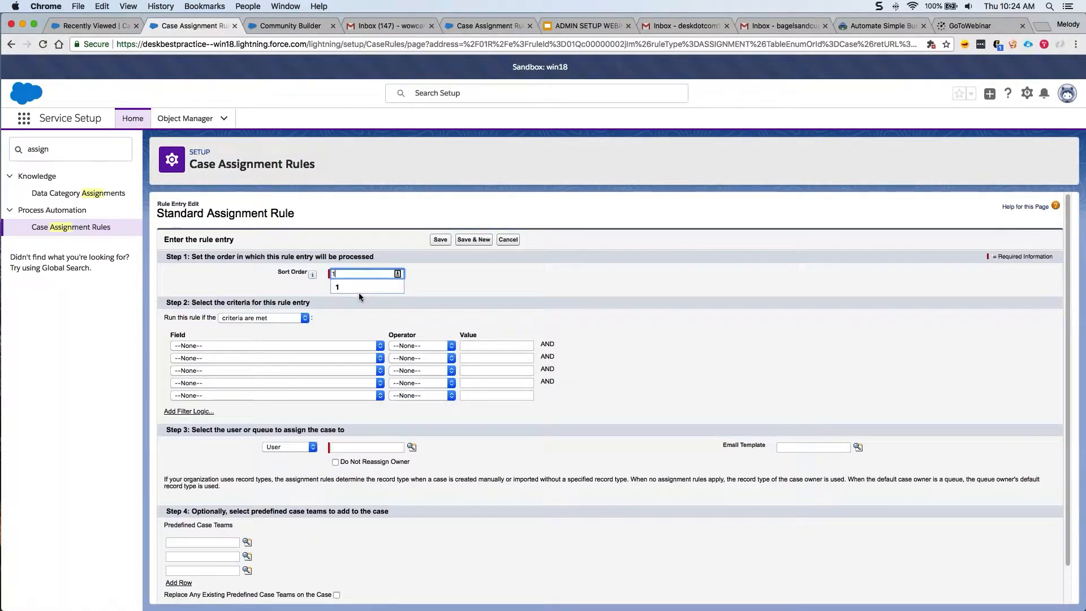
pyautogui.click(360, 288)
pyautogui.click(350, 341)
# Set the entry criterion to Case: Status equals New.
pyautogui.click(349, 345)
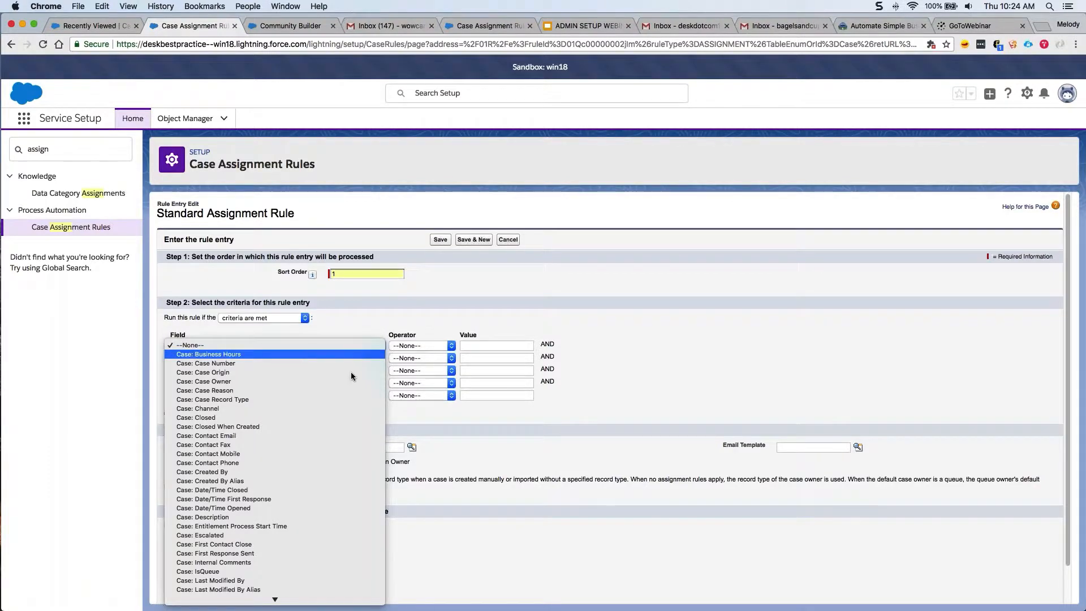
pyautogui.moveTo(338, 598)
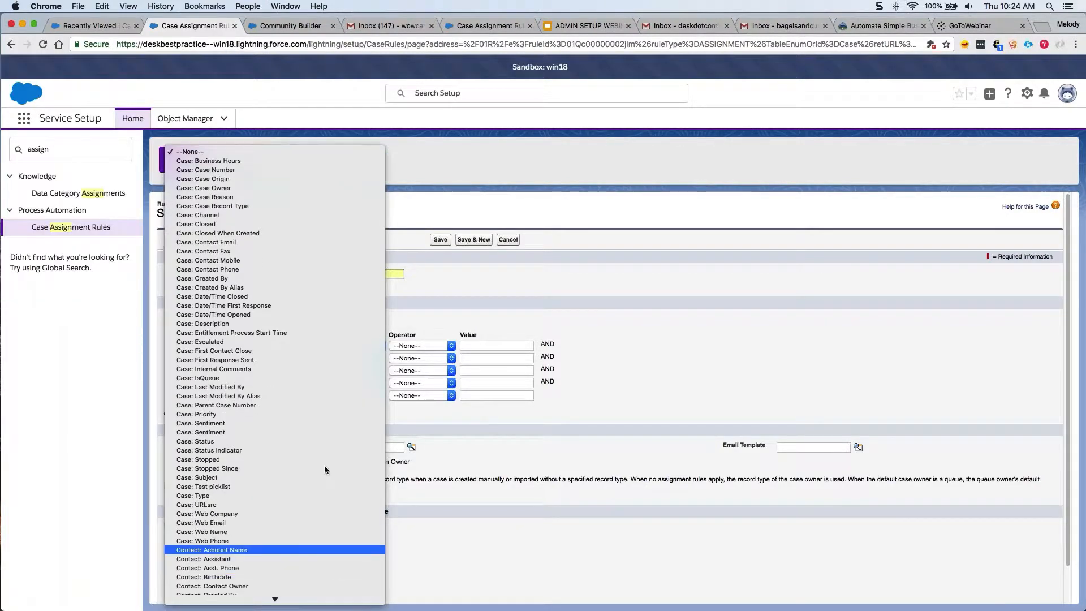
pyautogui.click(305, 441)
pyautogui.press('Tab')
pyautogui.press('e')
pyautogui.press('Tab')
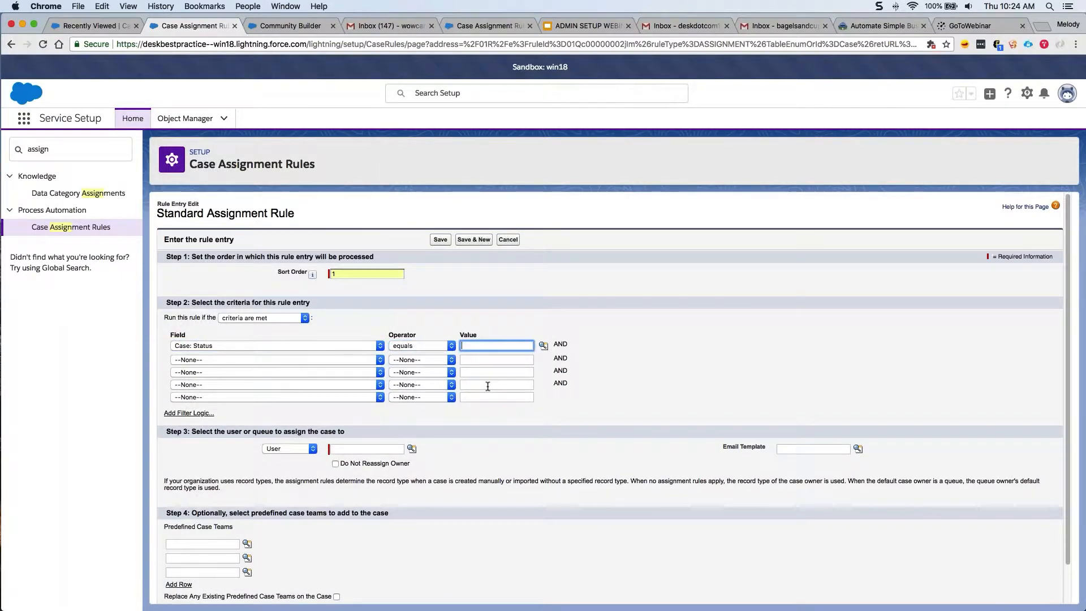
pyautogui.write('New')
pyautogui.press('Tab')
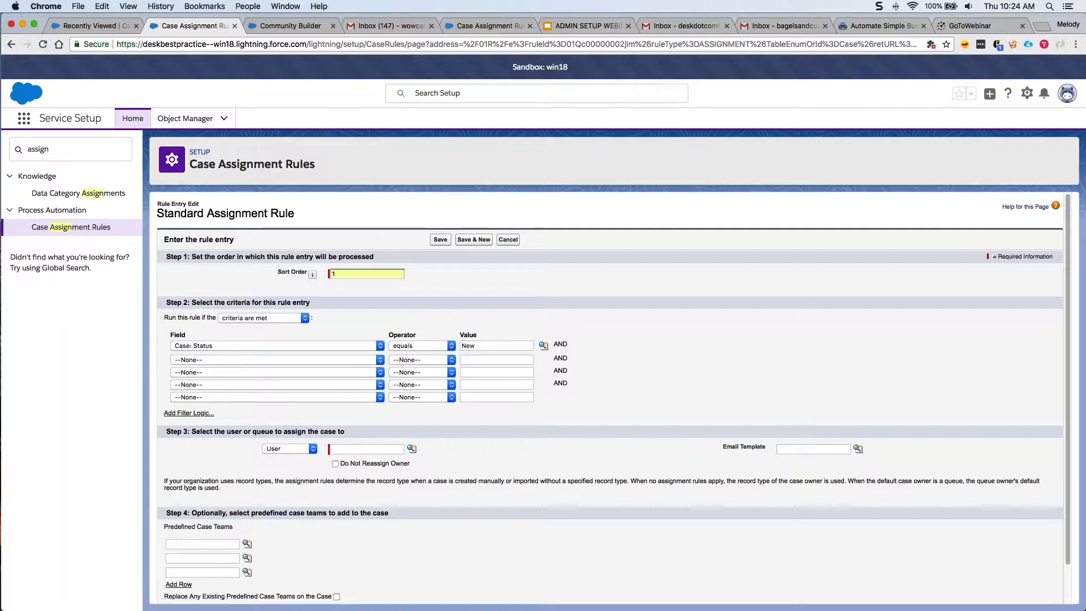
# Assign matching cases to the Tier 1 Support queue.
pyautogui.click(300, 448)
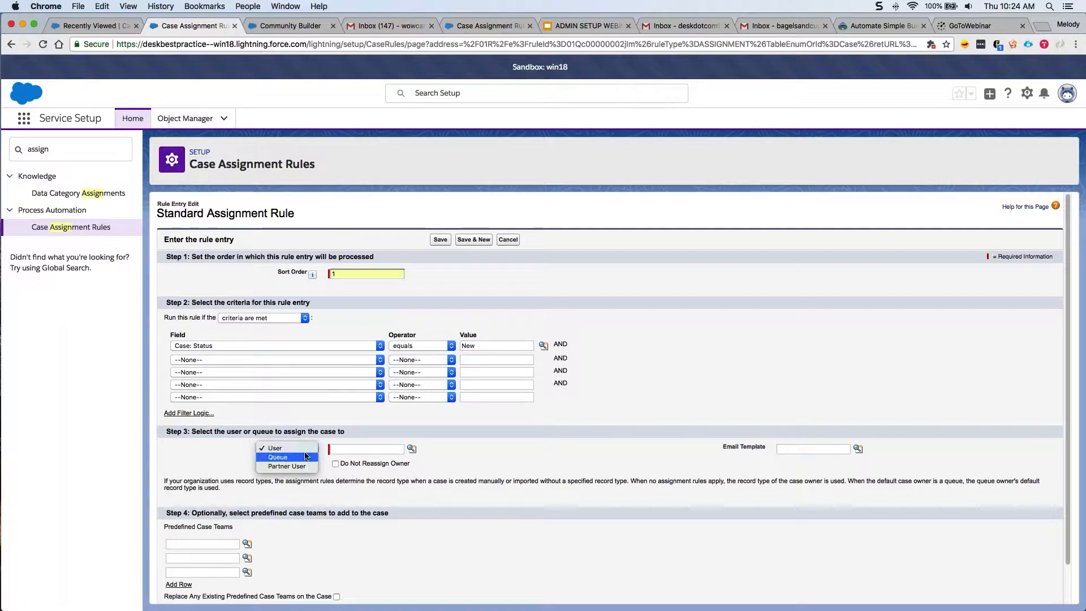
pyautogui.click(304, 456)
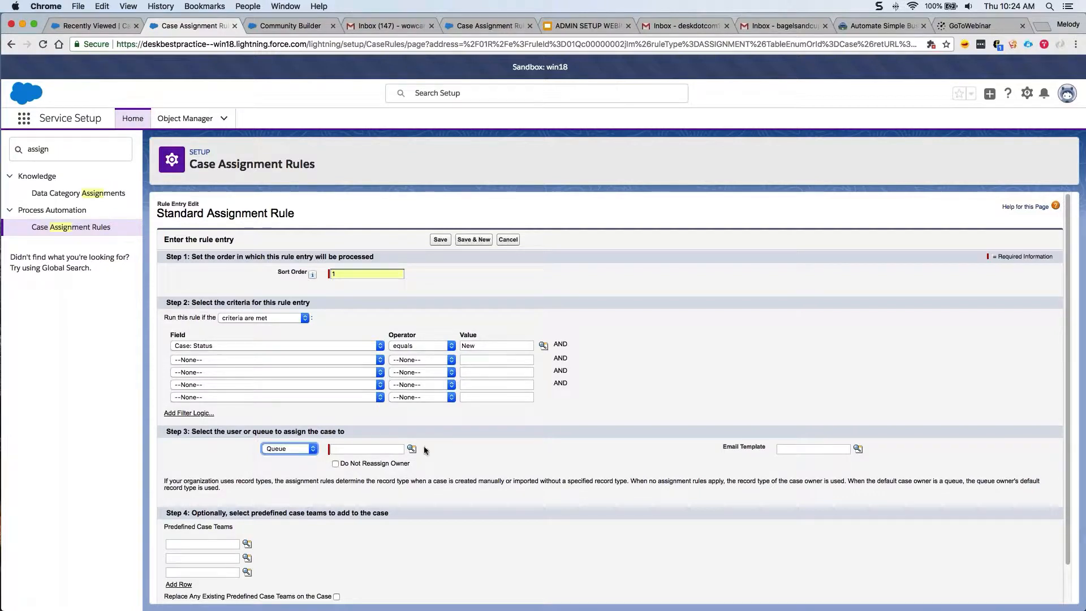
pyautogui.click(412, 448)
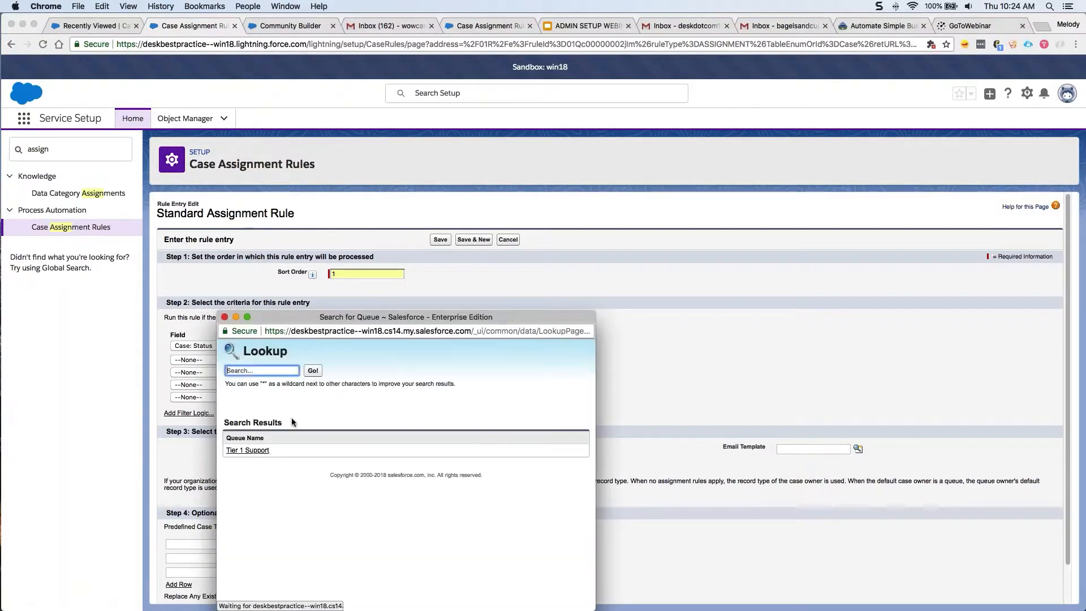
pyautogui.click(264, 452)
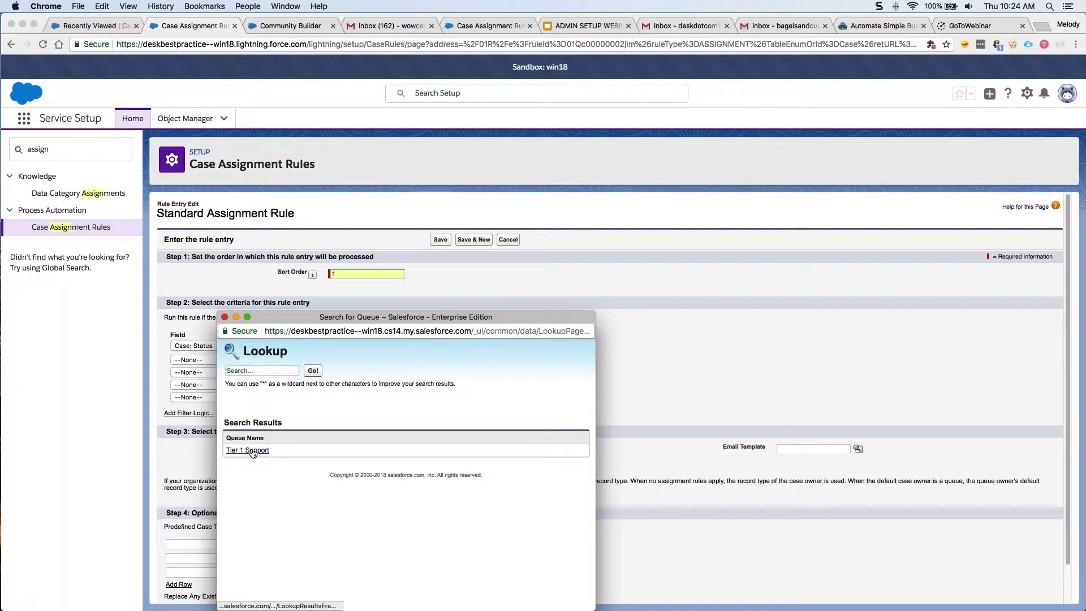
pyautogui.click(525, 463)
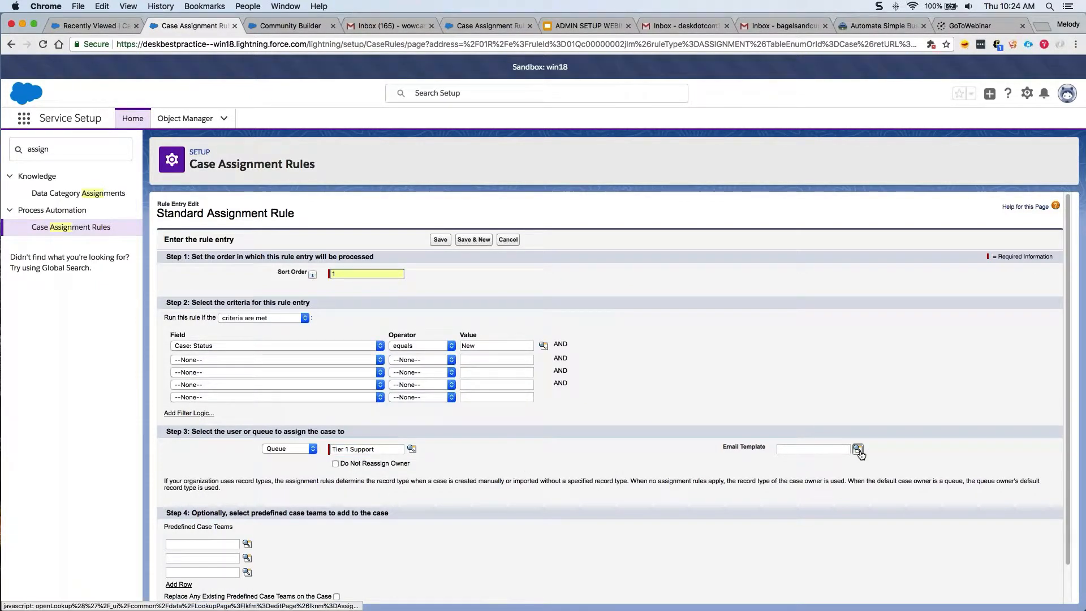
# Use the Case Assignment Notification email template and save the rule entry.
pyautogui.click(858, 449)
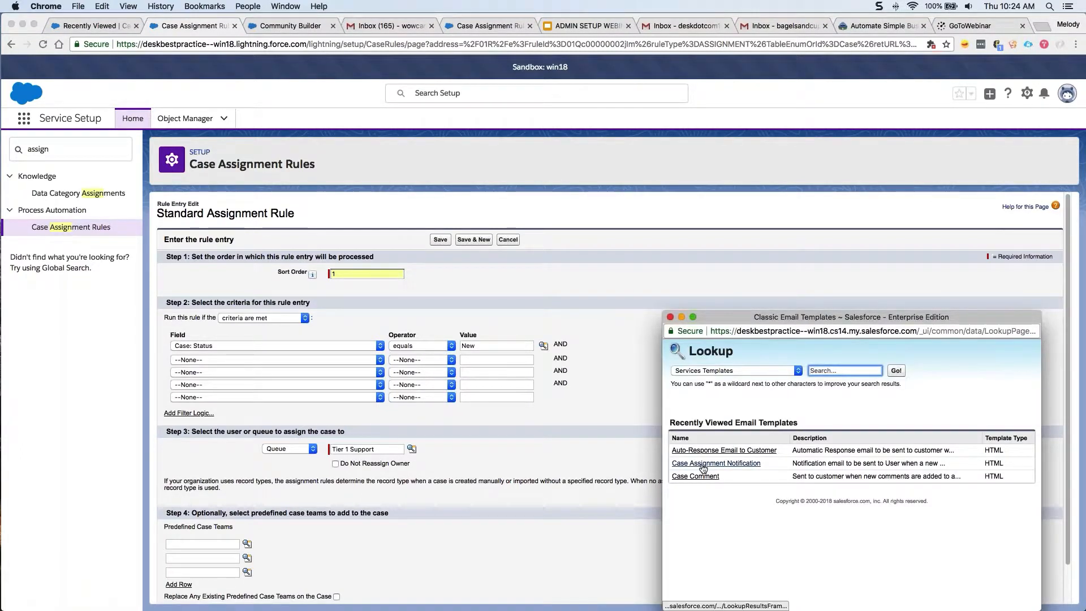
pyautogui.click(703, 463)
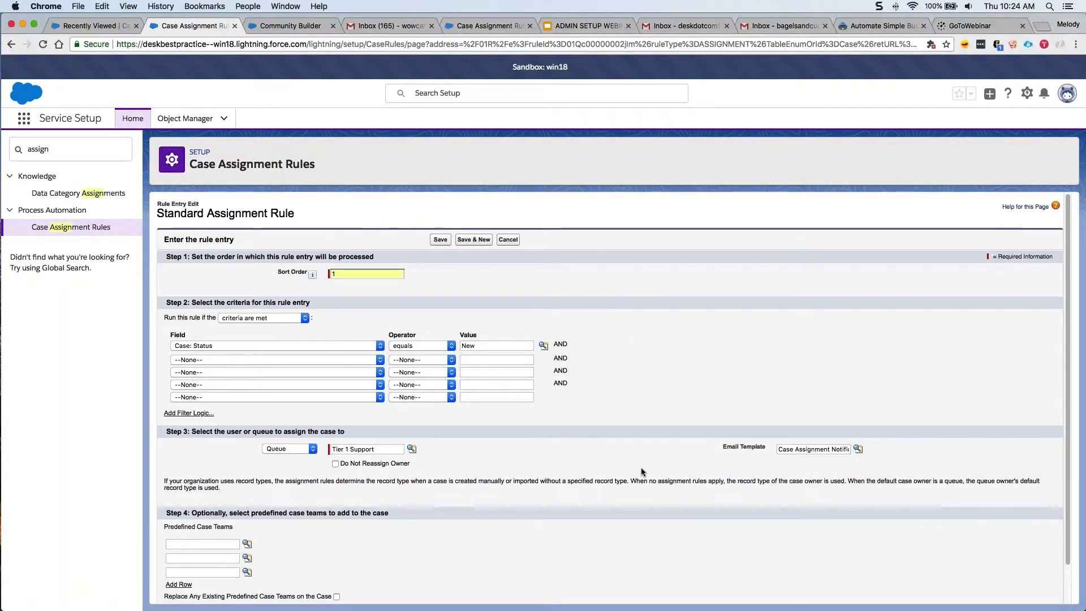
pyautogui.scroll(-2, 642, 471)
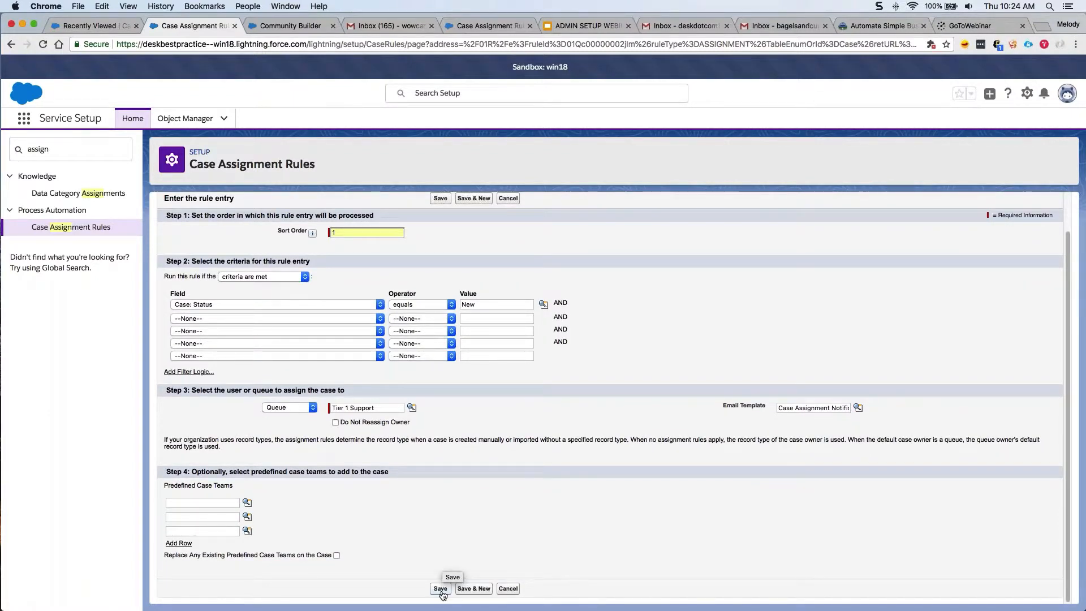
pyautogui.click(440, 589)
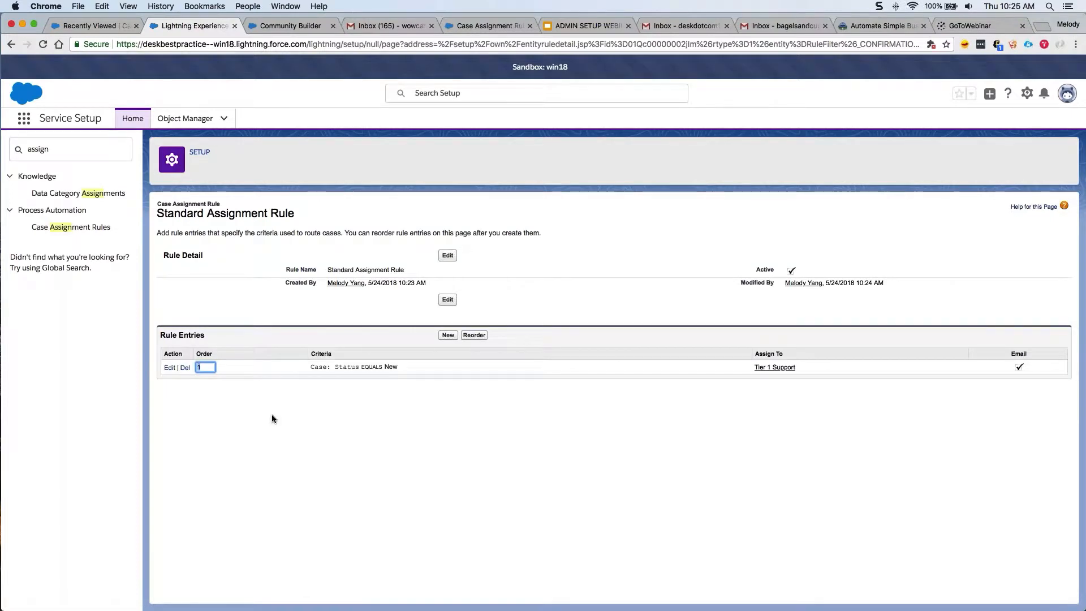
# Go back to Service Setup Home and list all recommended setup items.
pyautogui.click(128, 118)
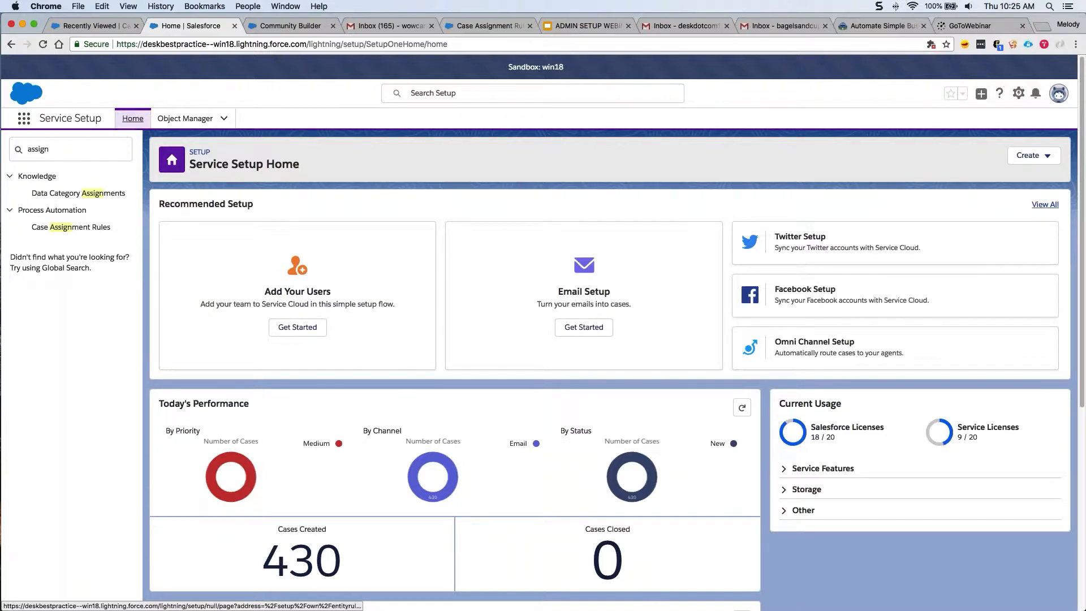
pyautogui.click(1029, 208)
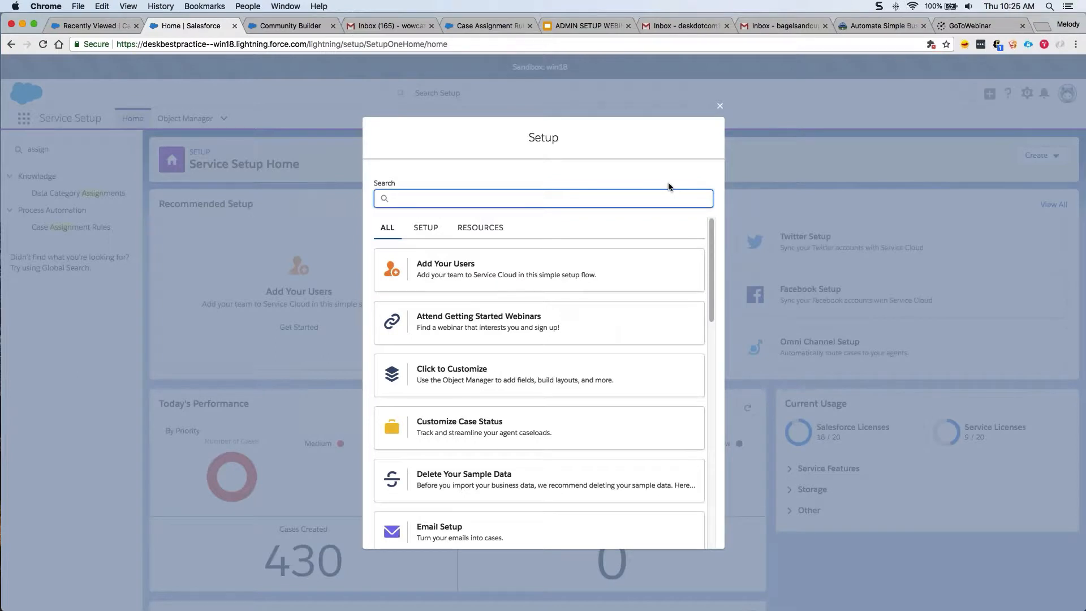
# Add an Escalated case status, move it above Closed, and save the status list.
pyautogui.click(652, 197)
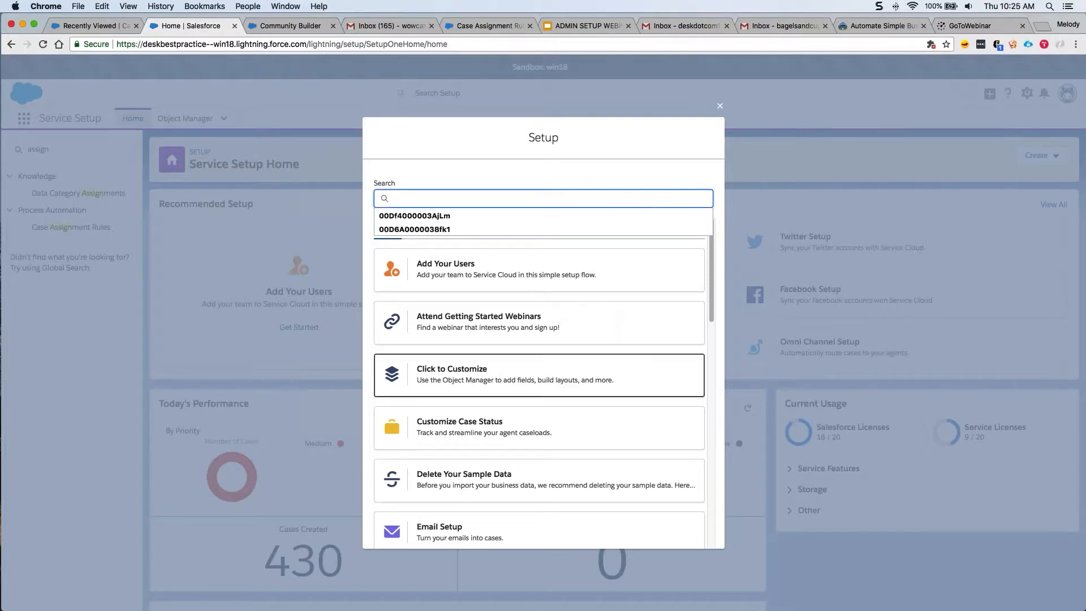
pyautogui.click(429, 433)
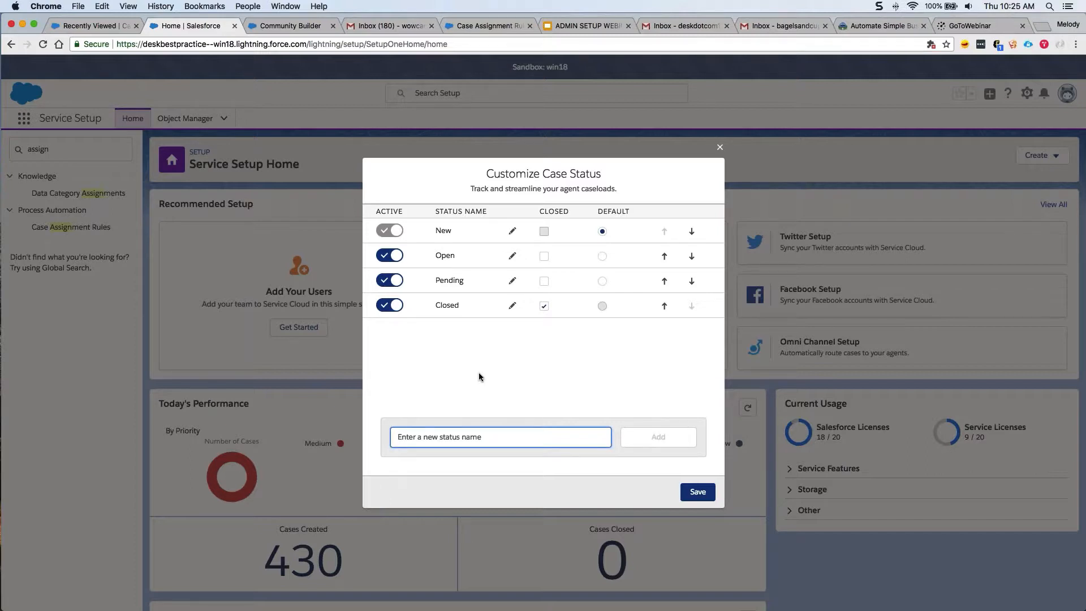
pyautogui.write('Escalated')
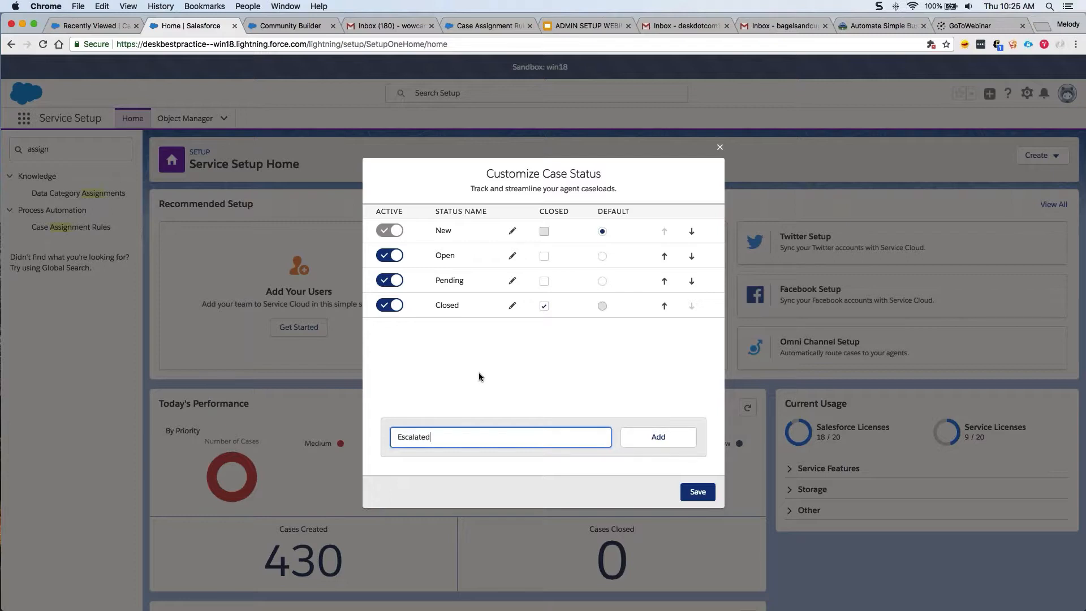
pyautogui.click(656, 436)
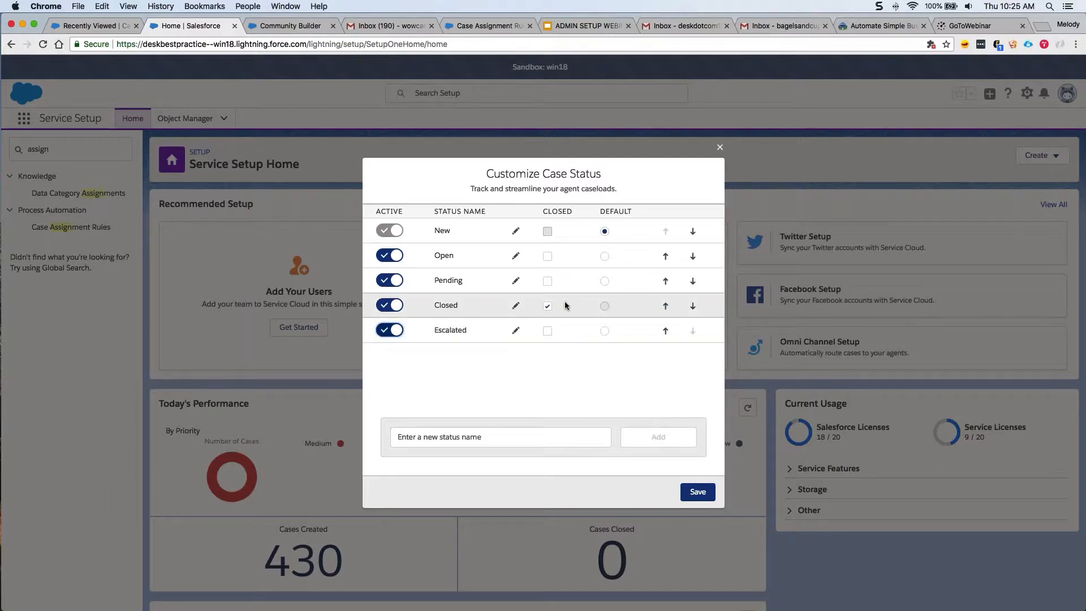
pyautogui.click(666, 332)
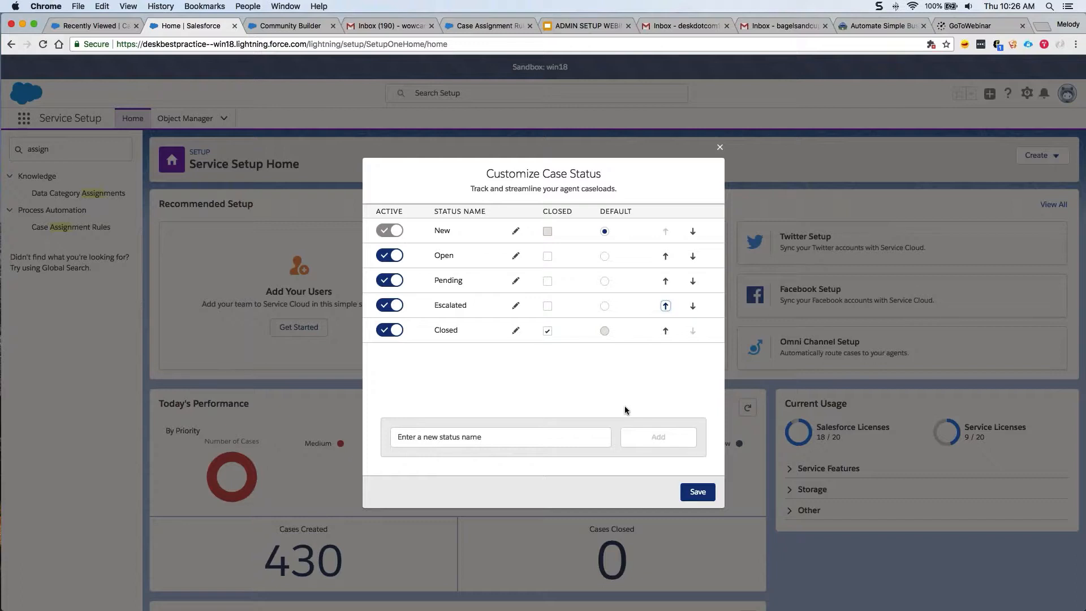
pyautogui.click(696, 491)
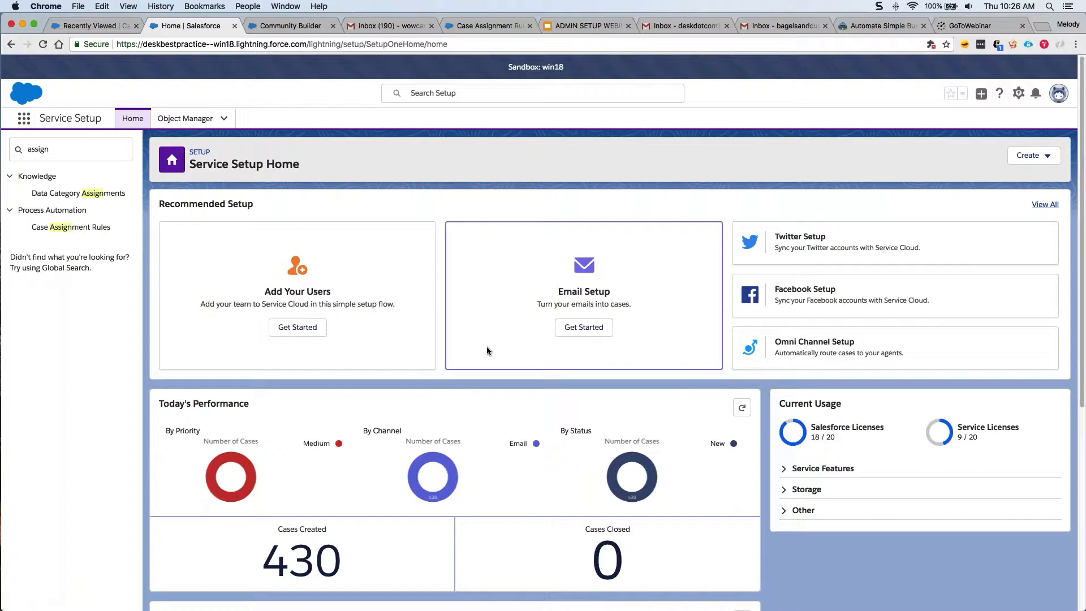
# Open a new browser window, move it aside, and refocus the Service Console window.
pyautogui.press('super+n')
pyautogui.moveTo(490, 27); pyautogui.dragTo(0, 210)
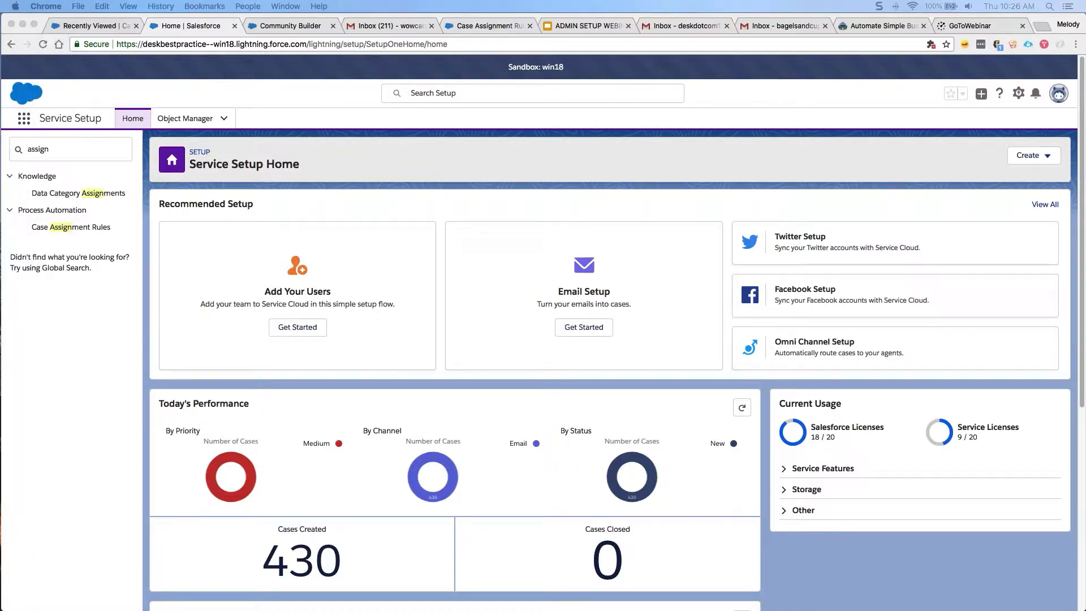
pyautogui.click(160, 192)
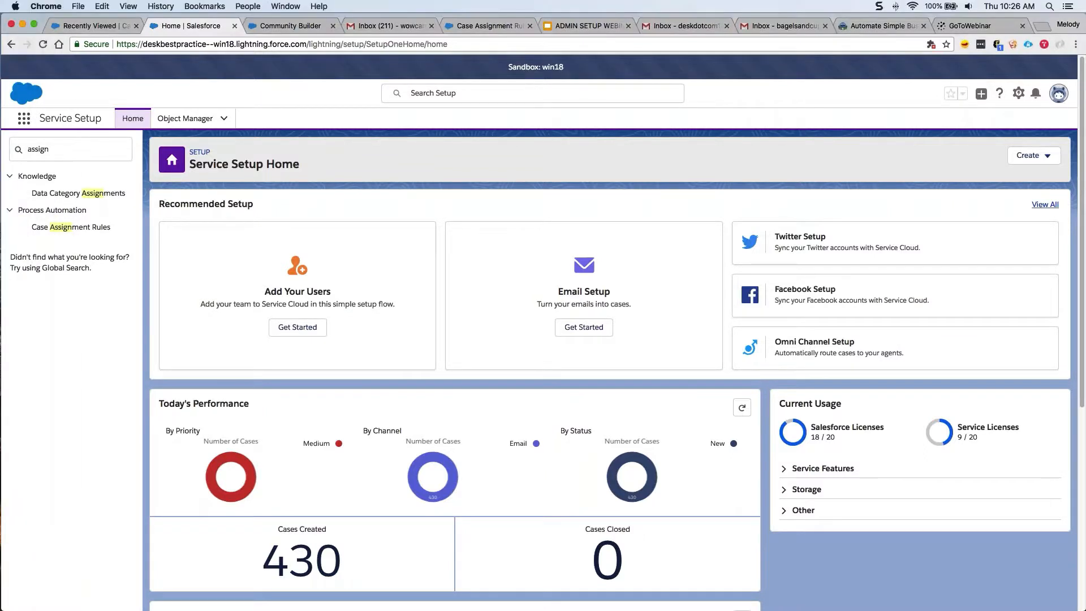
# Open case 00001106 from Recently Viewed cases and show the Macros panel.
pyautogui.click(63, 25)
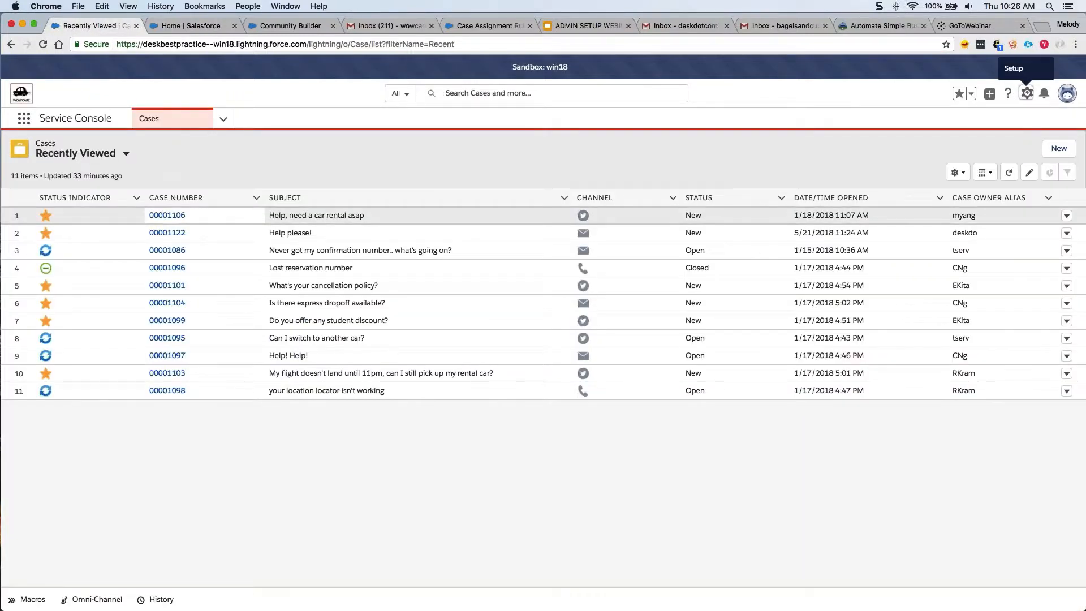
pyautogui.click(168, 219)
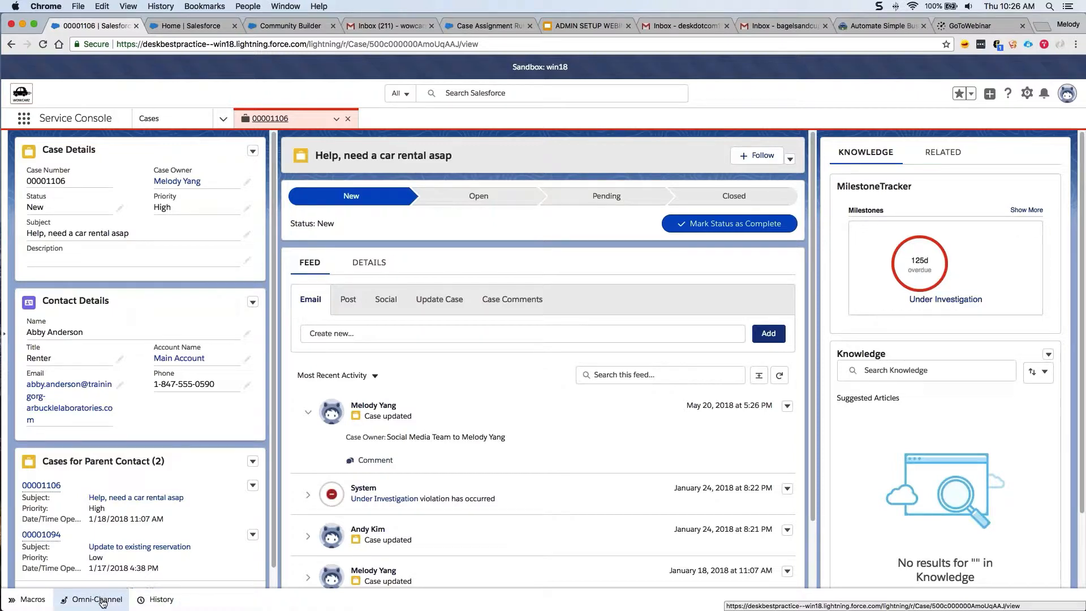
pyautogui.moveTo(345, 608)
pyautogui.click(16, 605)
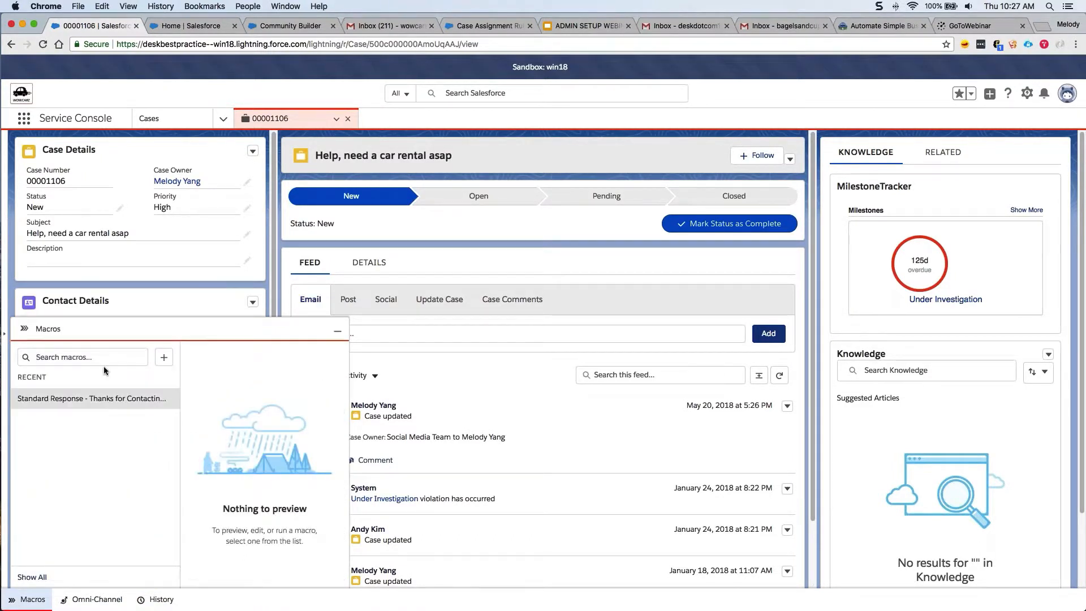
# Create a new Case macro named 'More Info' and save it.
pyautogui.click(163, 359)
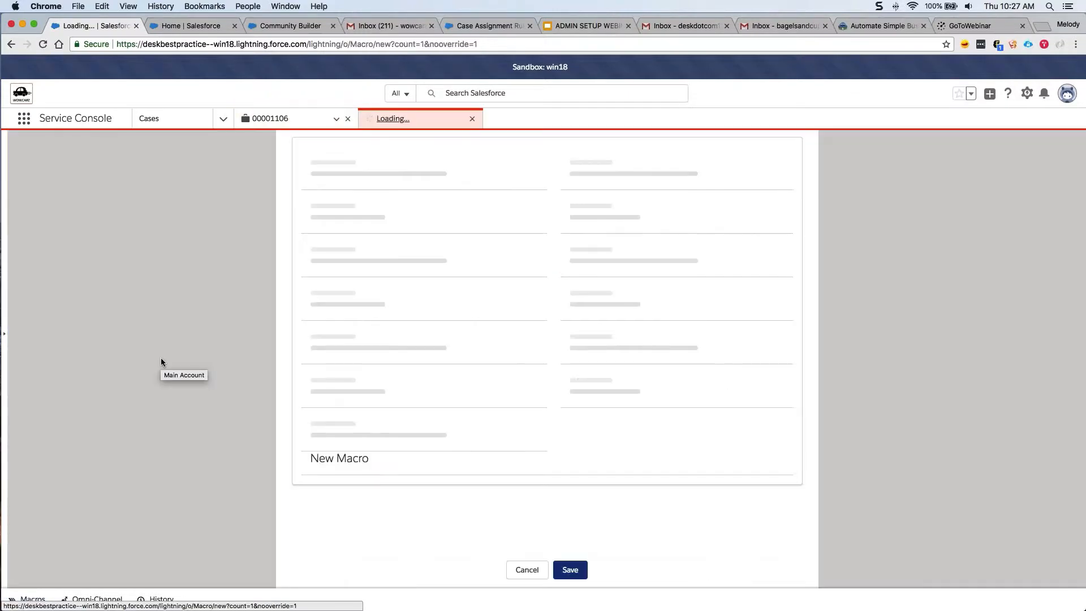
pyautogui.click(389, 229)
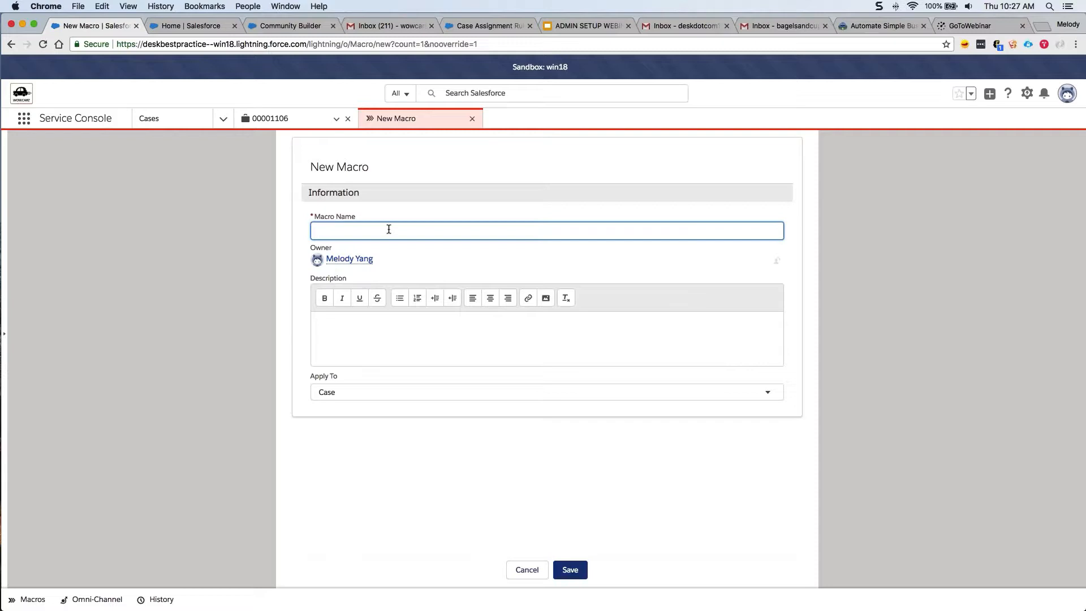
pyautogui.write('More Info')
pyautogui.click(579, 569)
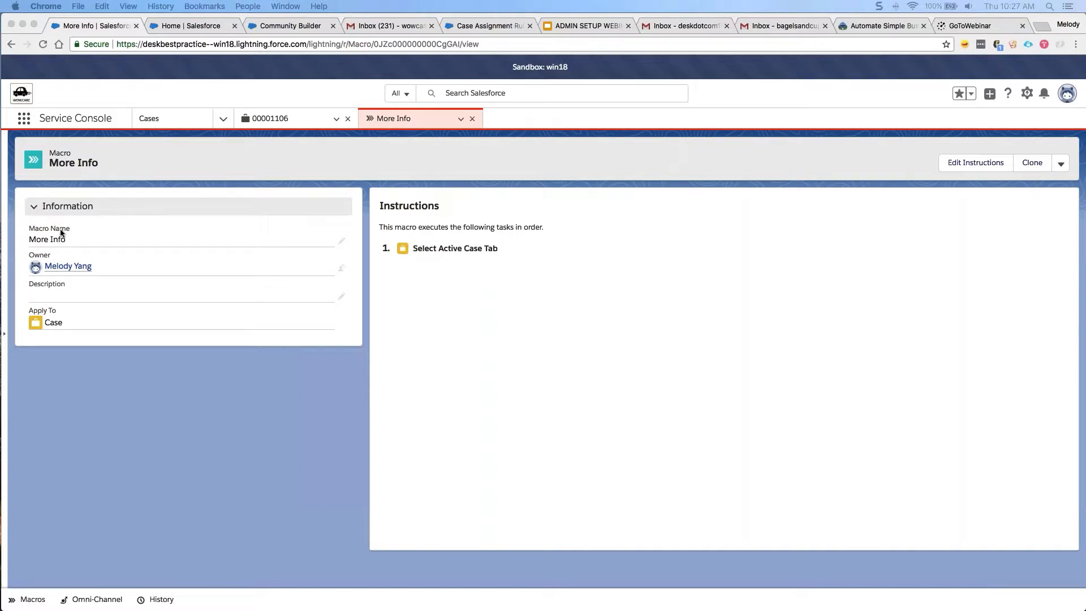
pyautogui.click(408, 294)
pyautogui.click(989, 172)
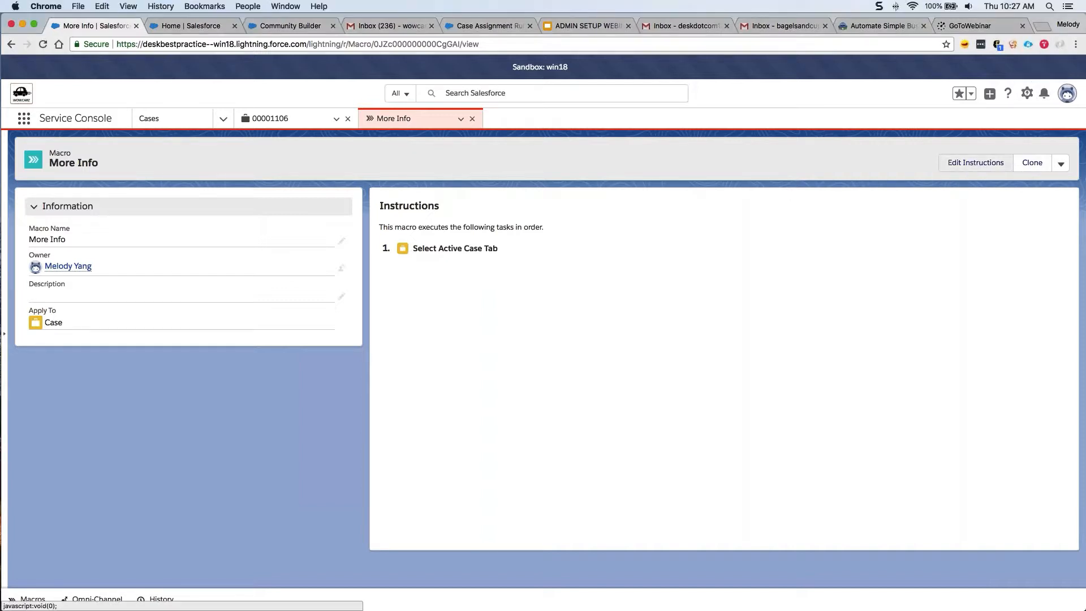
# Add a Select Email Action instruction to More Info and bring up Insert Email Template.
pyautogui.click(943, 165)
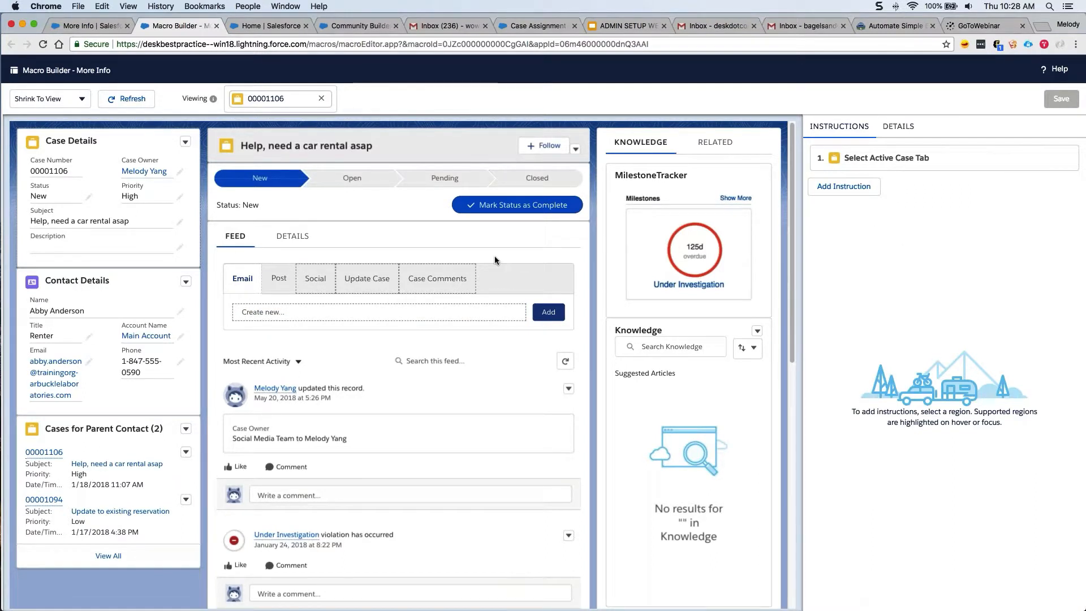
pyautogui.click(269, 317)
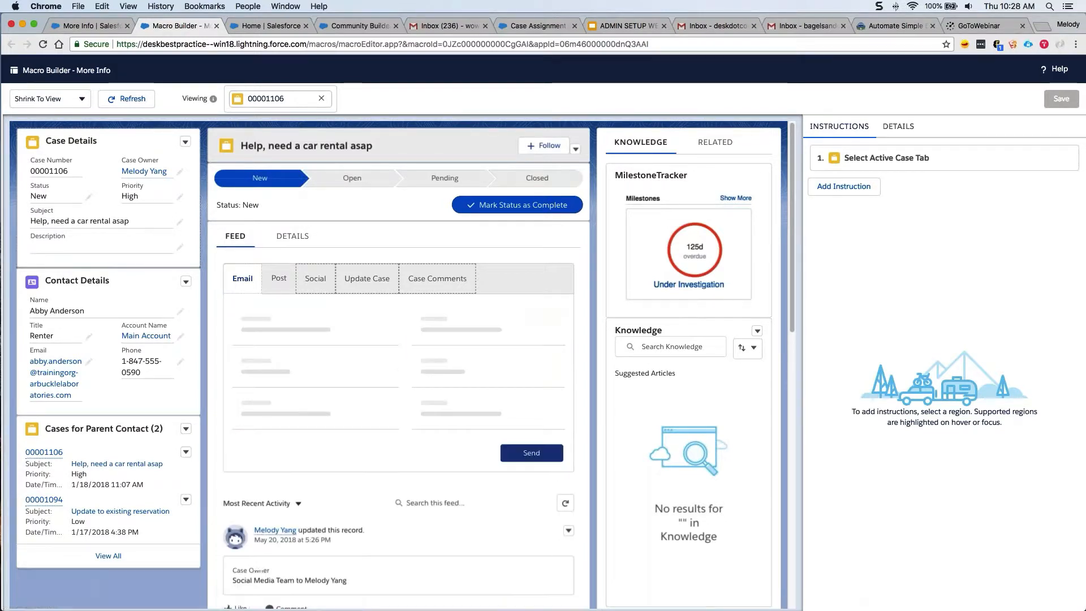
pyautogui.click(296, 368)
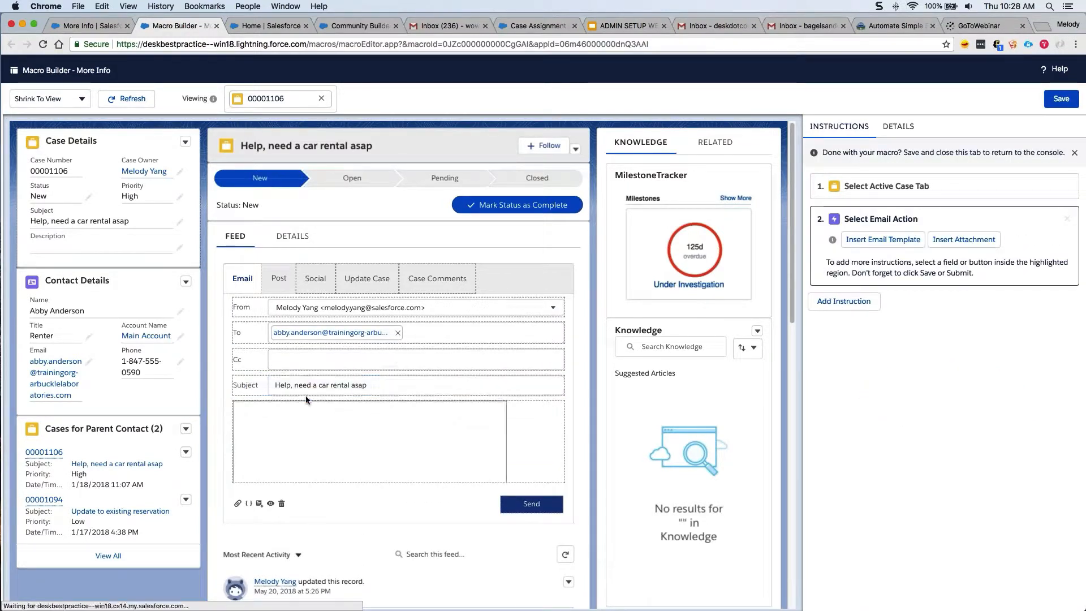
pyautogui.click(890, 244)
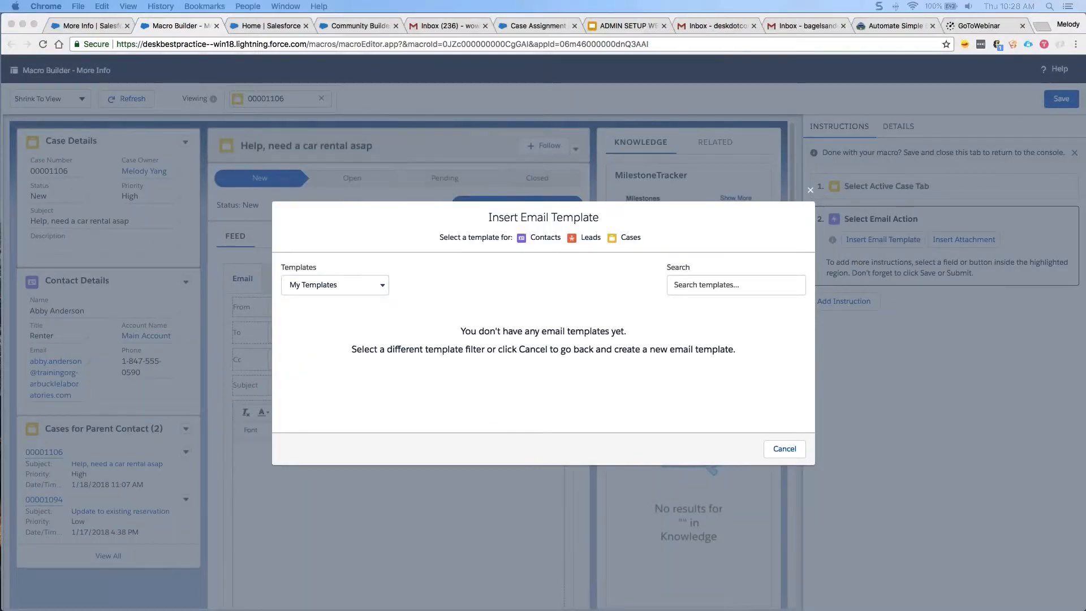
# Apply the Classic Email Templates 'MORE INFO' template, giving subject 'More info needed'.
pyautogui.click(352, 287)
pyautogui.click(351, 287)
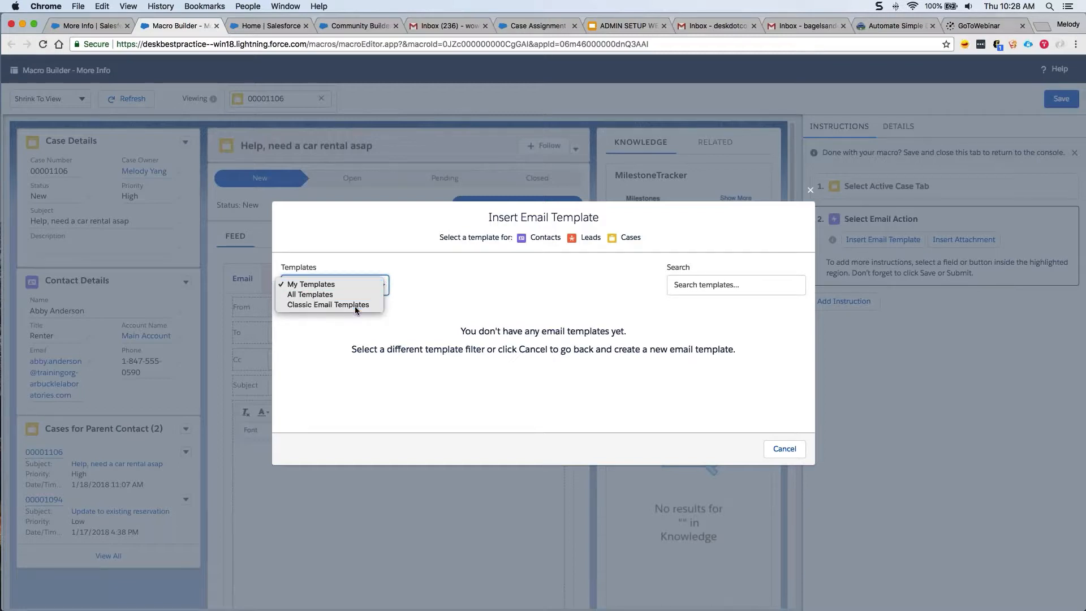
pyautogui.click(354, 305)
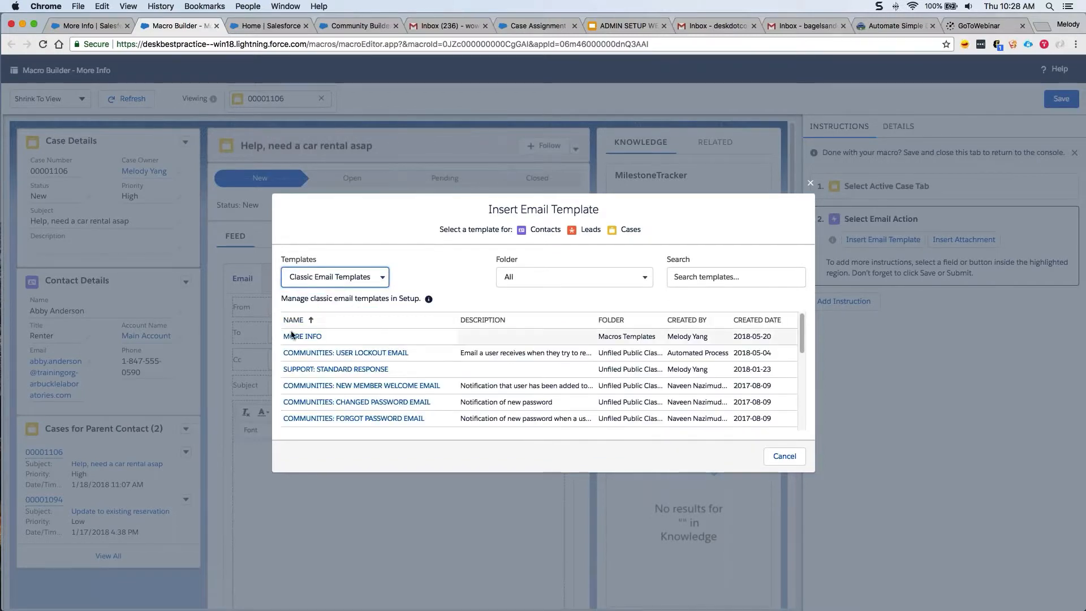
pyautogui.click(295, 337)
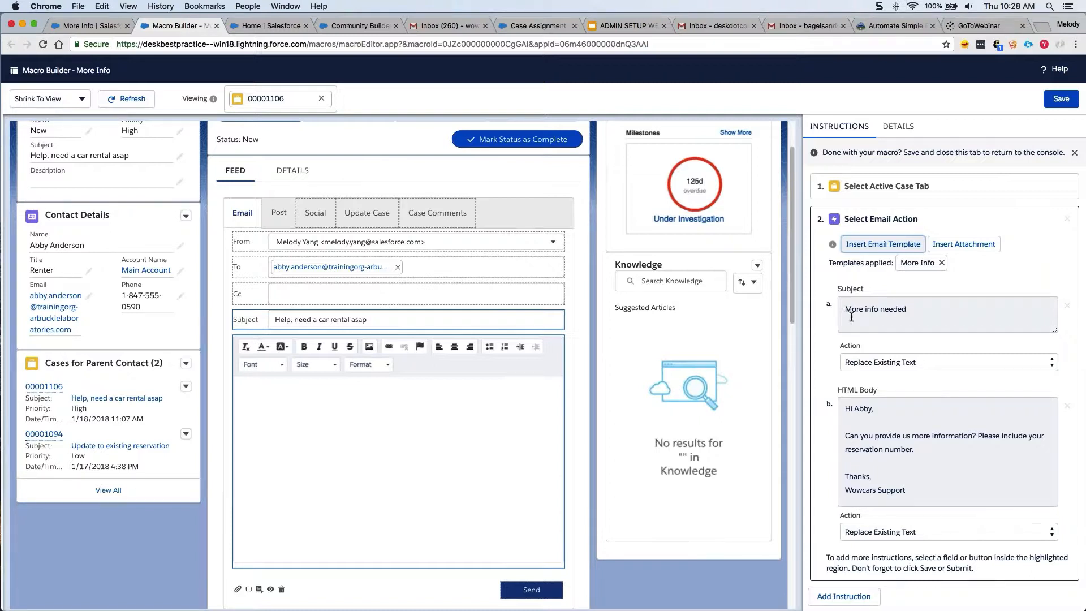
# Insert the template body before existing text and save the More Info macro.
pyautogui.click(873, 535)
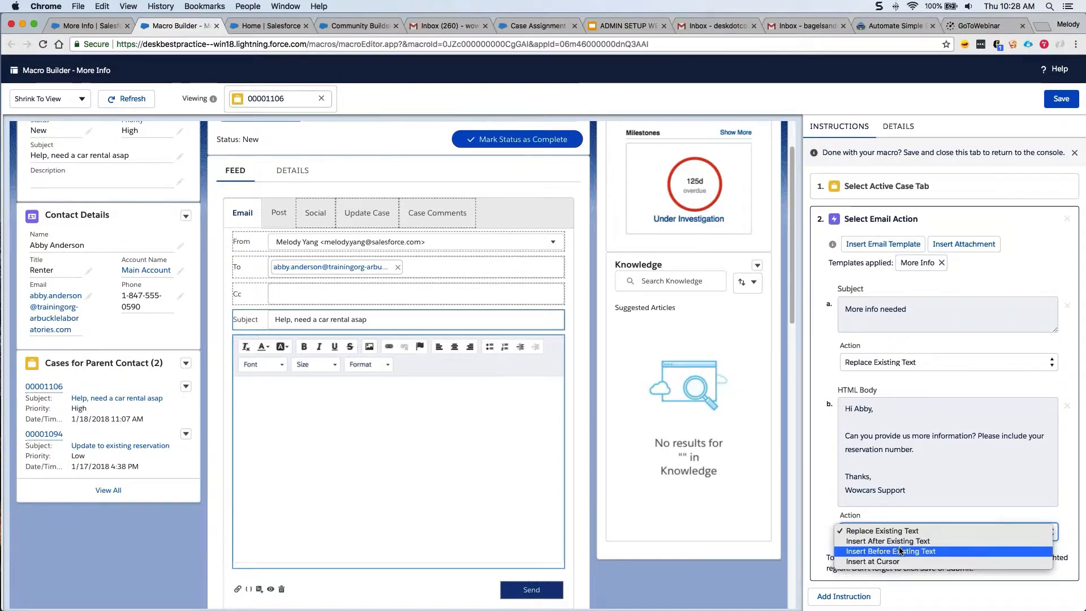
pyautogui.click(897, 551)
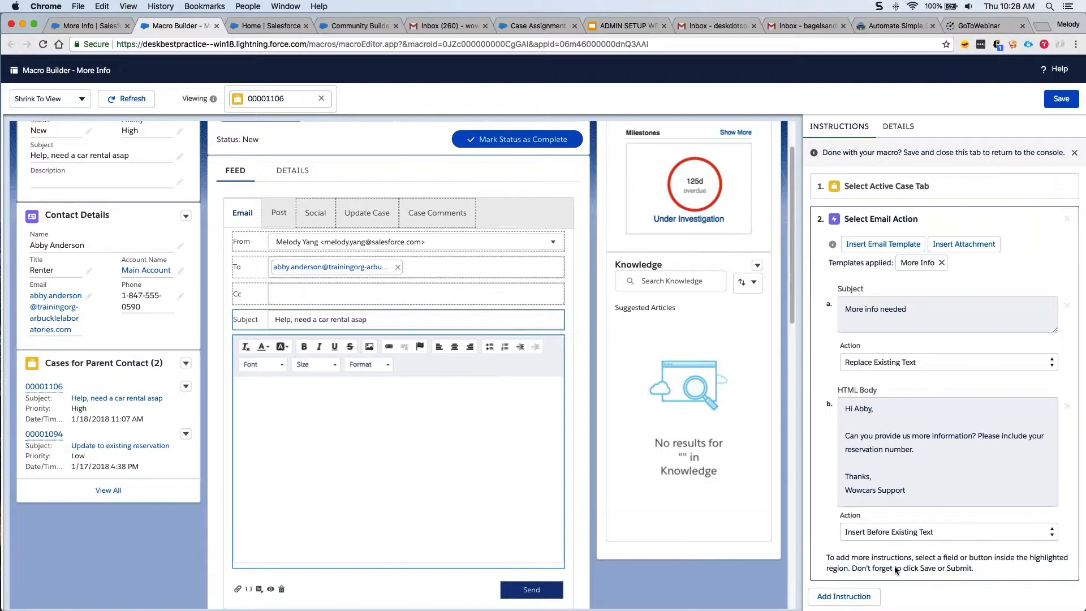
pyautogui.click(1061, 98)
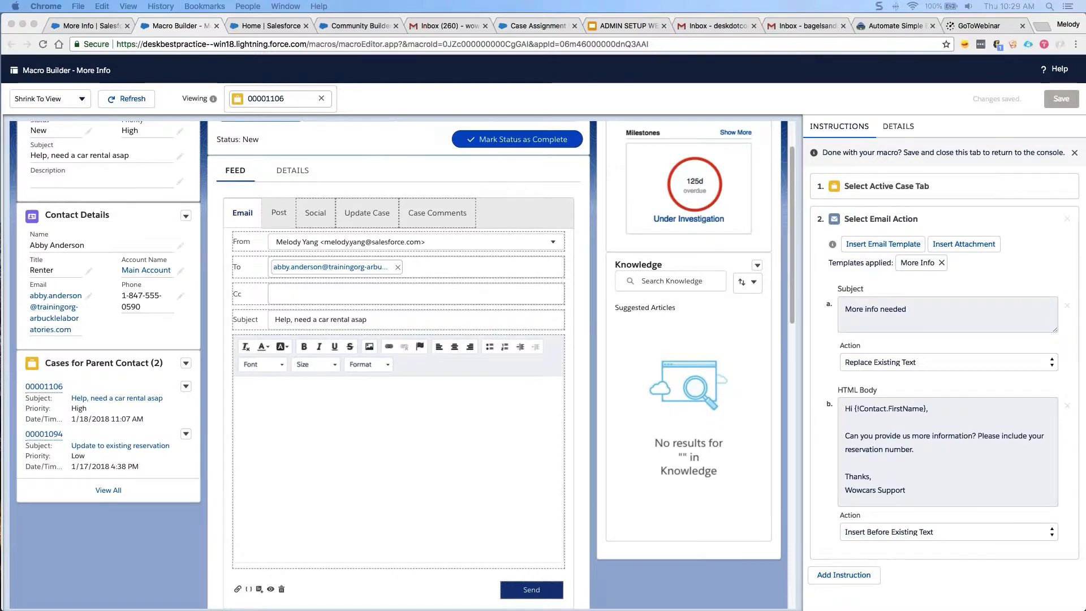
pyautogui.click(1063, 211)
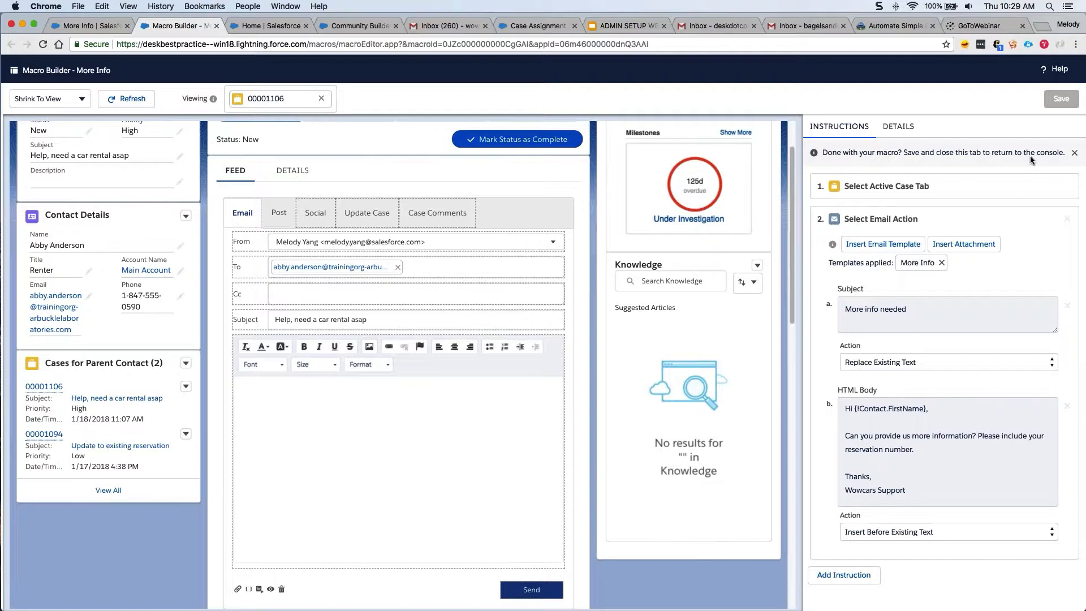
# Close the Macro Builder and the More Info macro tab, returning to case 00001106.
pyautogui.click(216, 26)
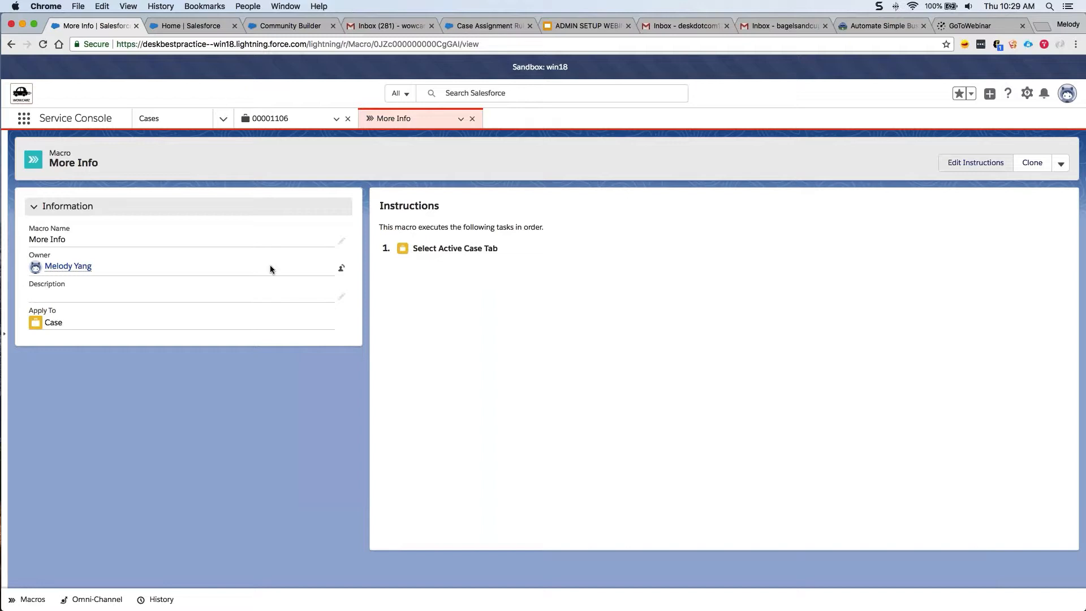
pyautogui.click(472, 119)
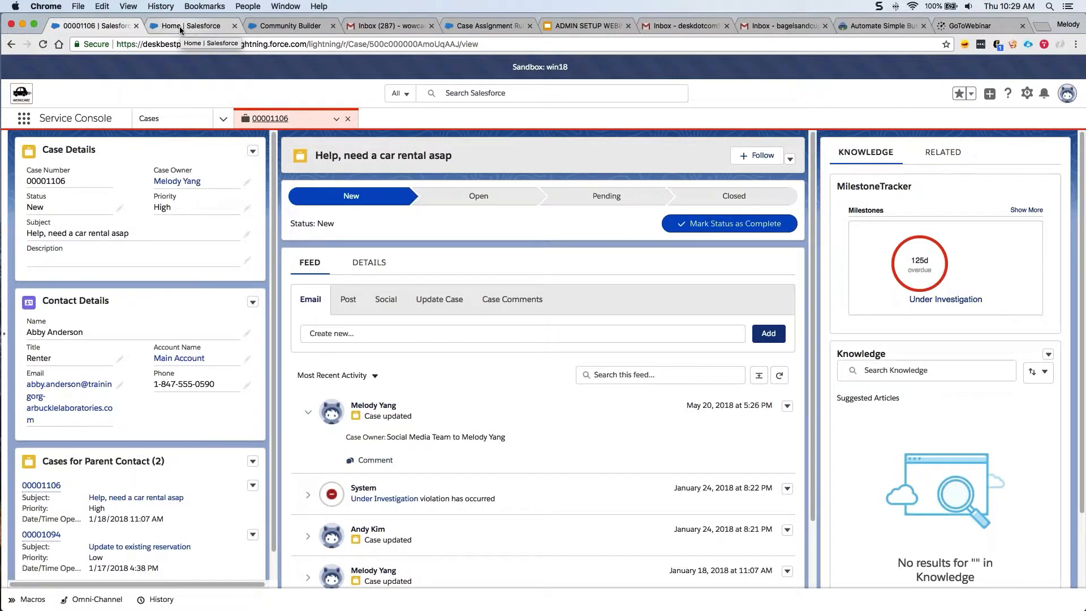
# Search Setup Quick Find for 'process builder' and open the Process Builder page.
pyautogui.click(179, 26)
pyautogui.click(107, 158)
pyautogui.moveTo(107, 159); pyautogui.dragTo(1, 149)
pyautogui.press('BackSpace')
pyautogui.write('p')
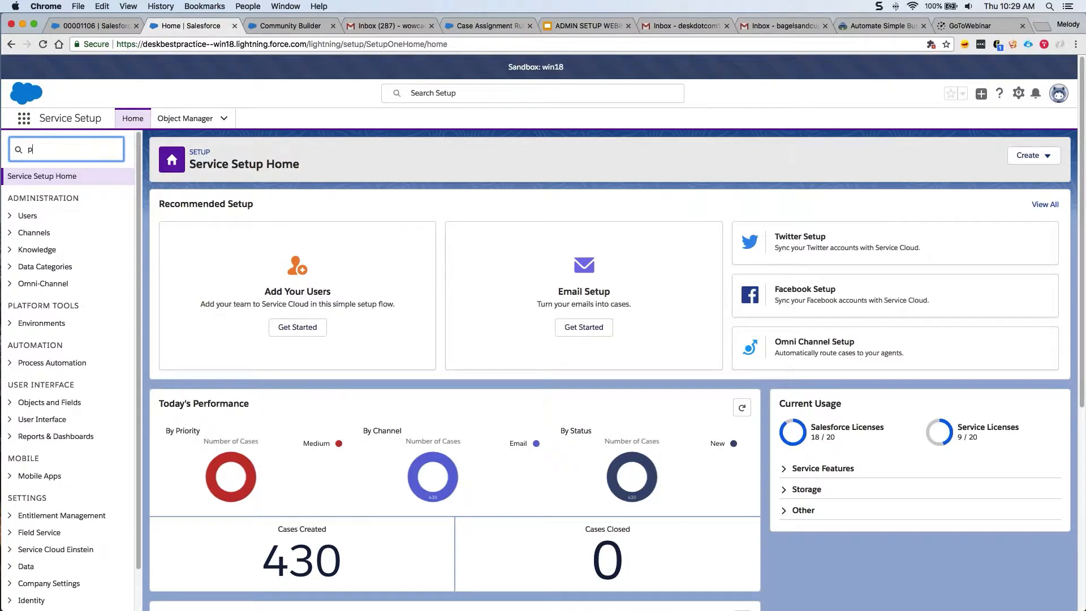
pyautogui.write('rocess builder')
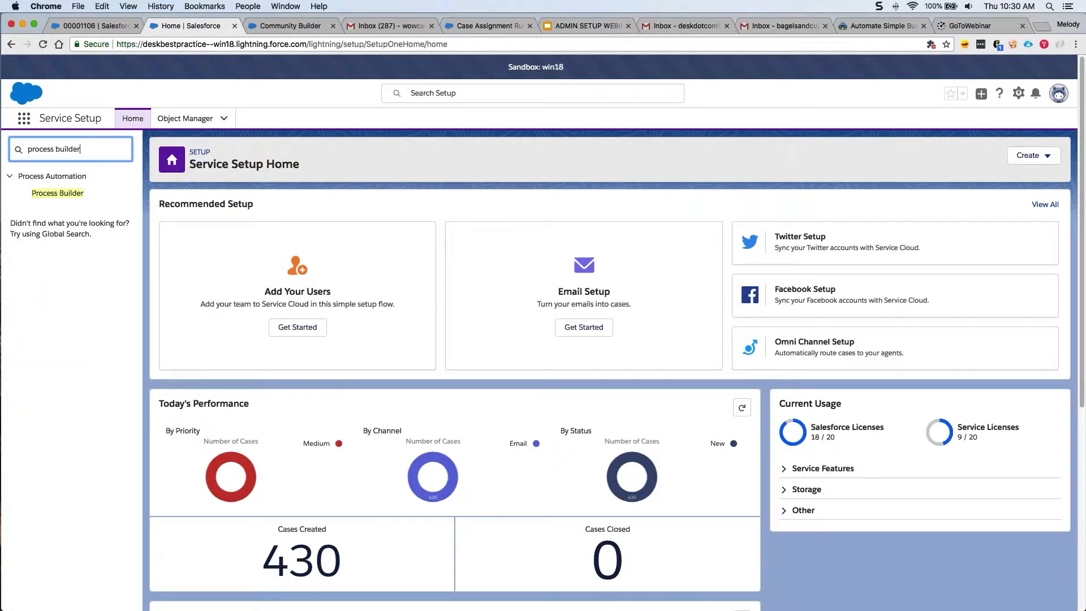
pyautogui.click(79, 194)
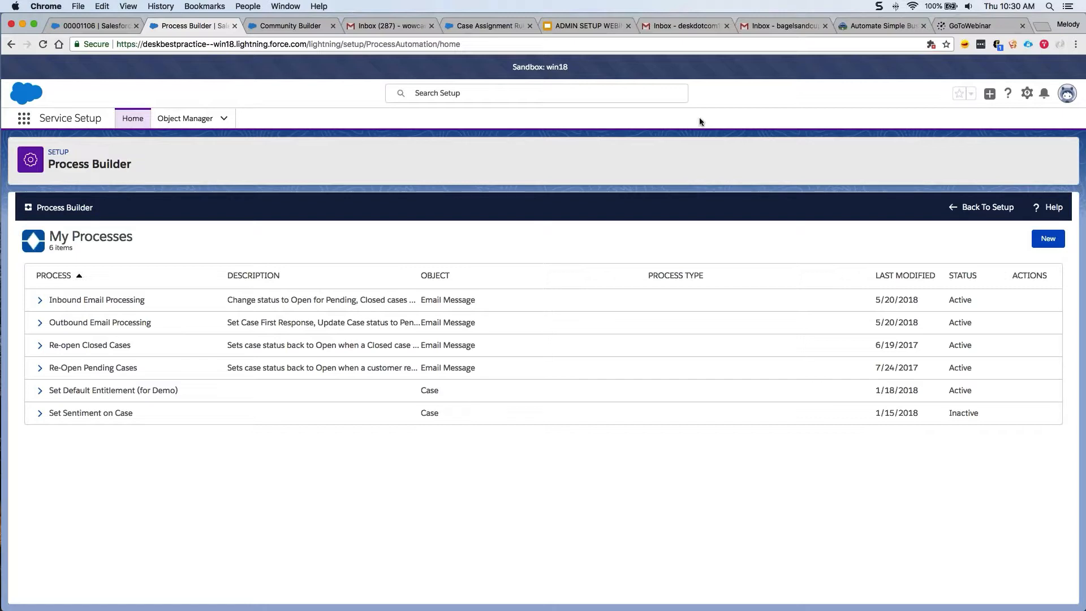
# Show the Trailhead Process Builder unit and move its tab beside Community Builder.
pyautogui.click(870, 29)
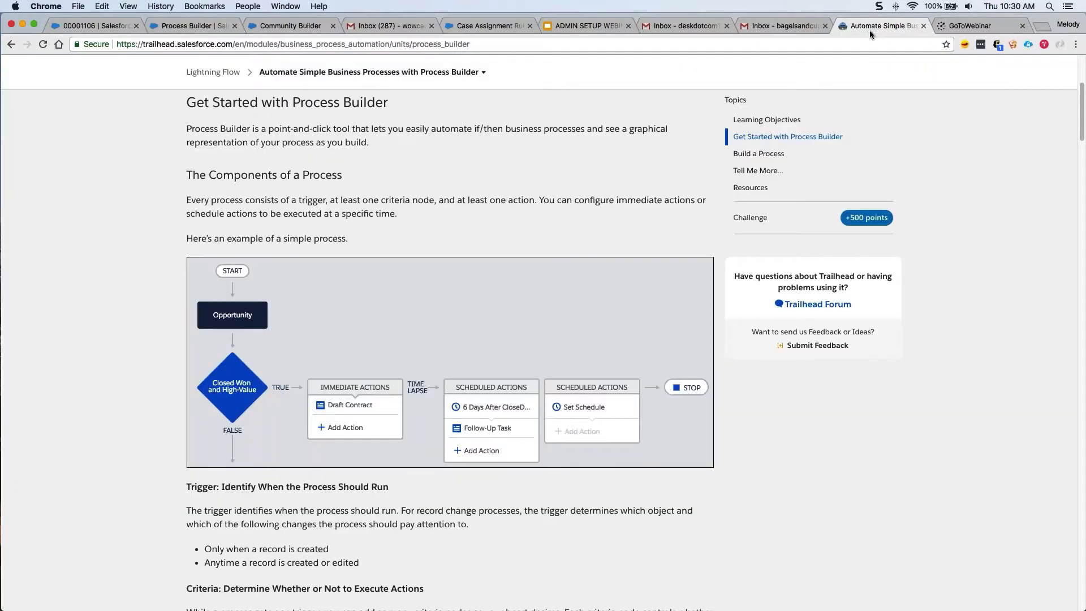
pyautogui.moveTo(870, 28); pyautogui.dragTo(382, 29)
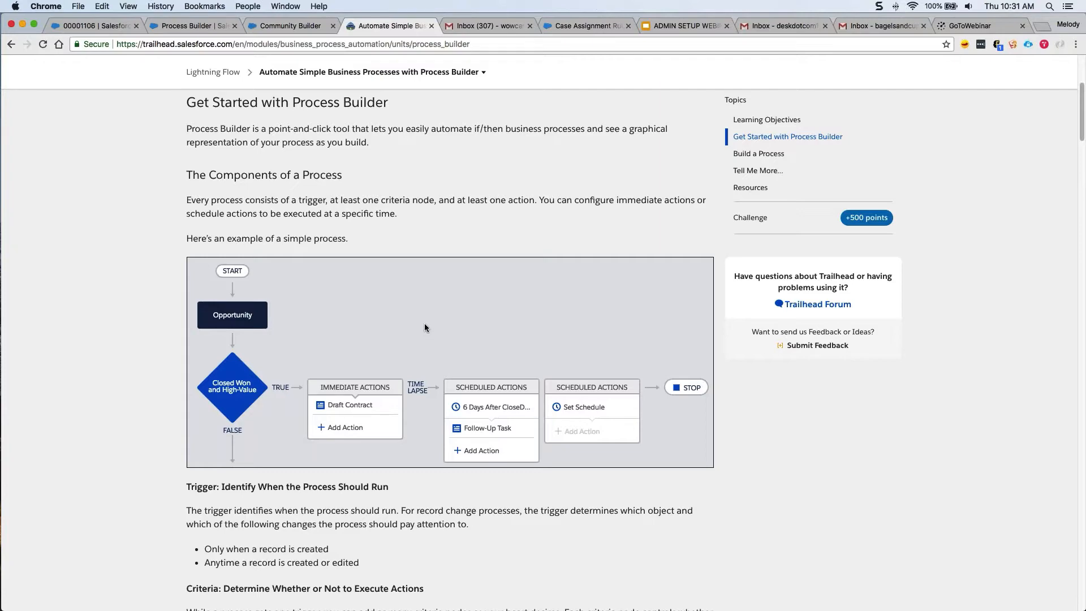
# Close the Trailhead tab and return to the Process Builder list of processes.
pyautogui.click(432, 26)
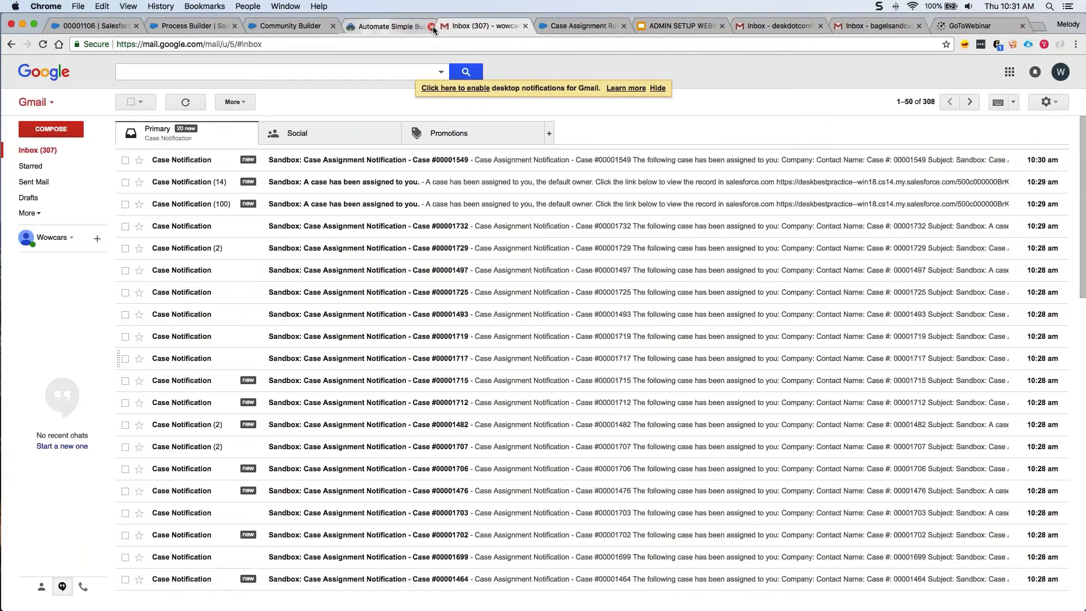
pyautogui.click(212, 26)
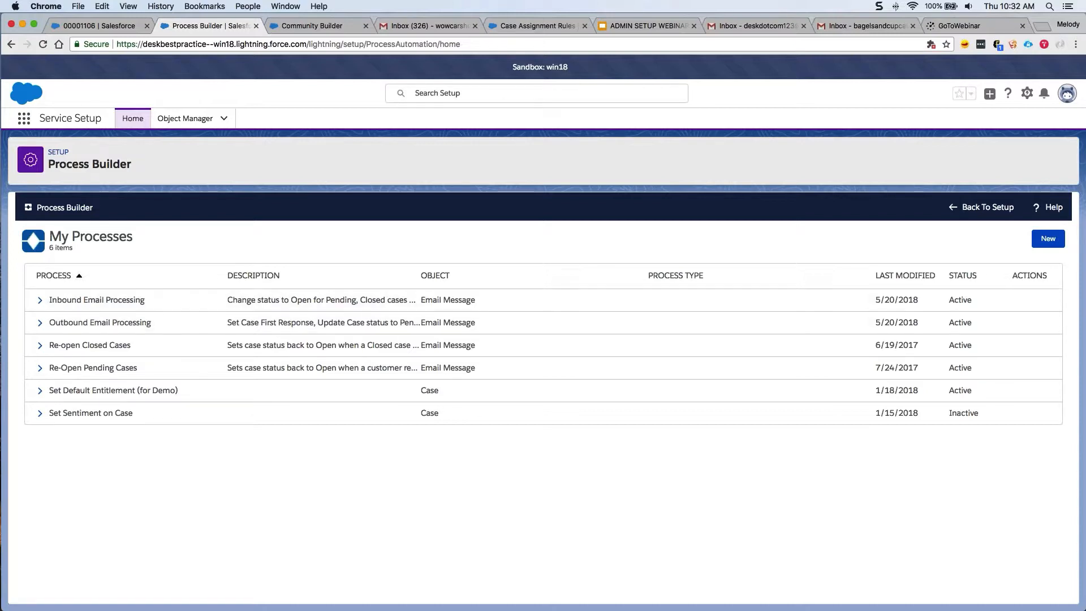
# Create and save a process named 'VIP Contact' that starts when a record changes.
pyautogui.click(1048, 240)
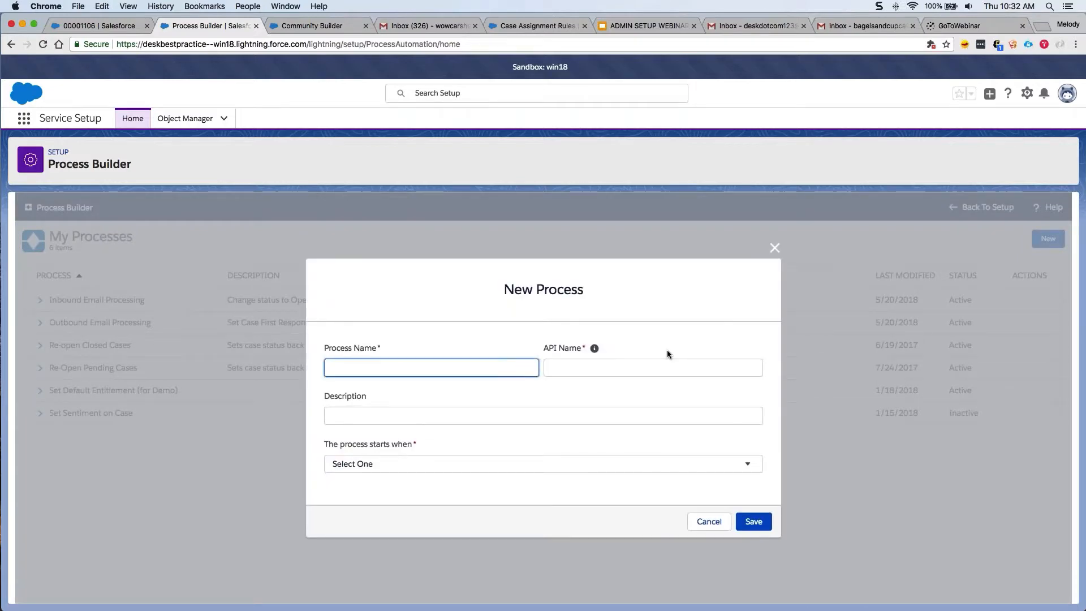
pyautogui.write('VIP Contact')
pyautogui.press('Tab')
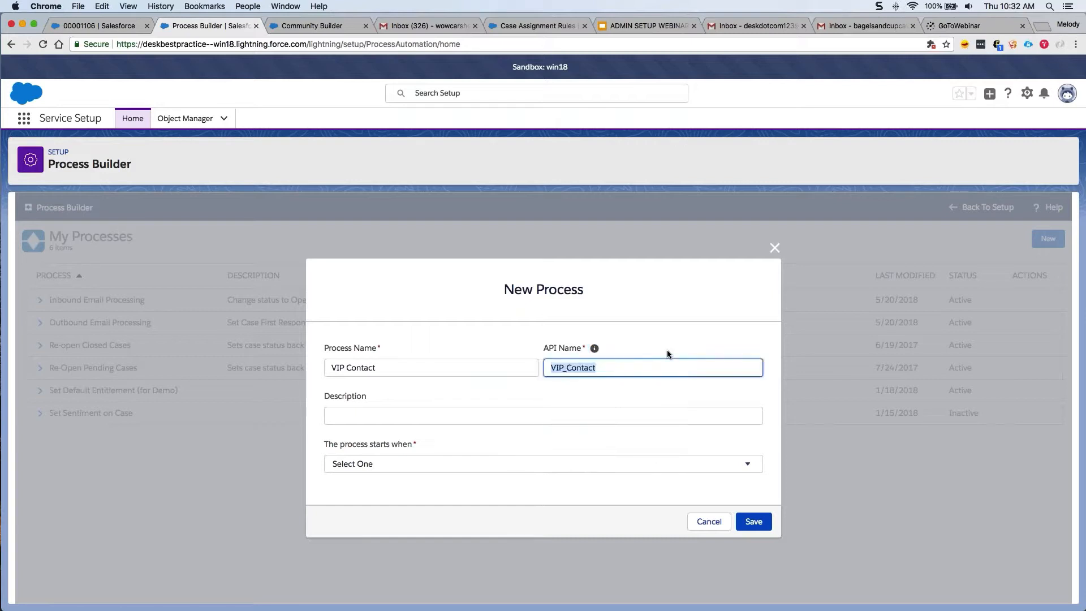
pyautogui.press('Tab')
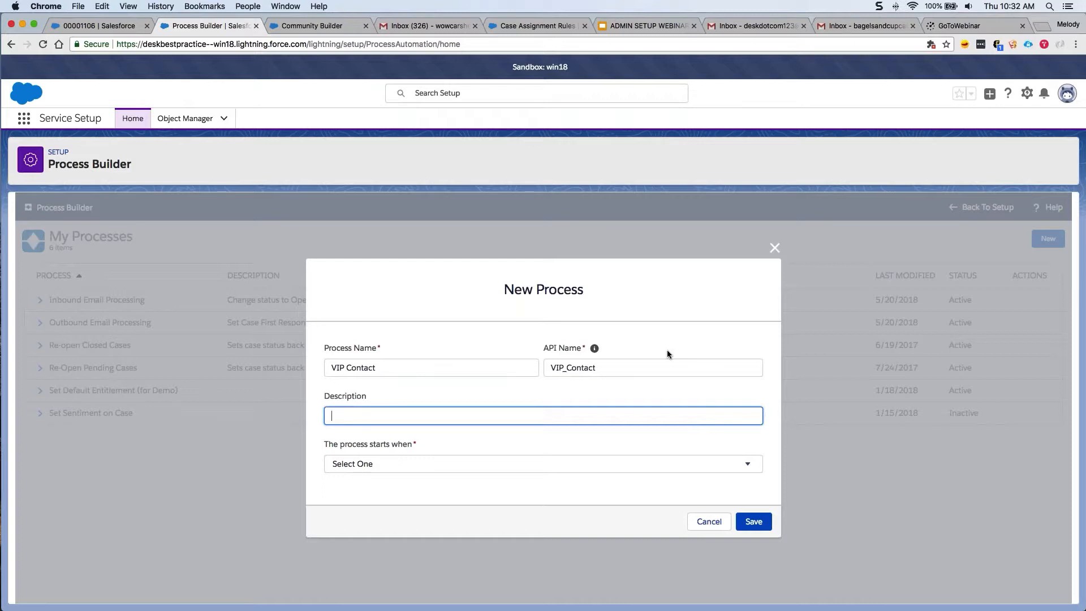
pyautogui.click(594, 463)
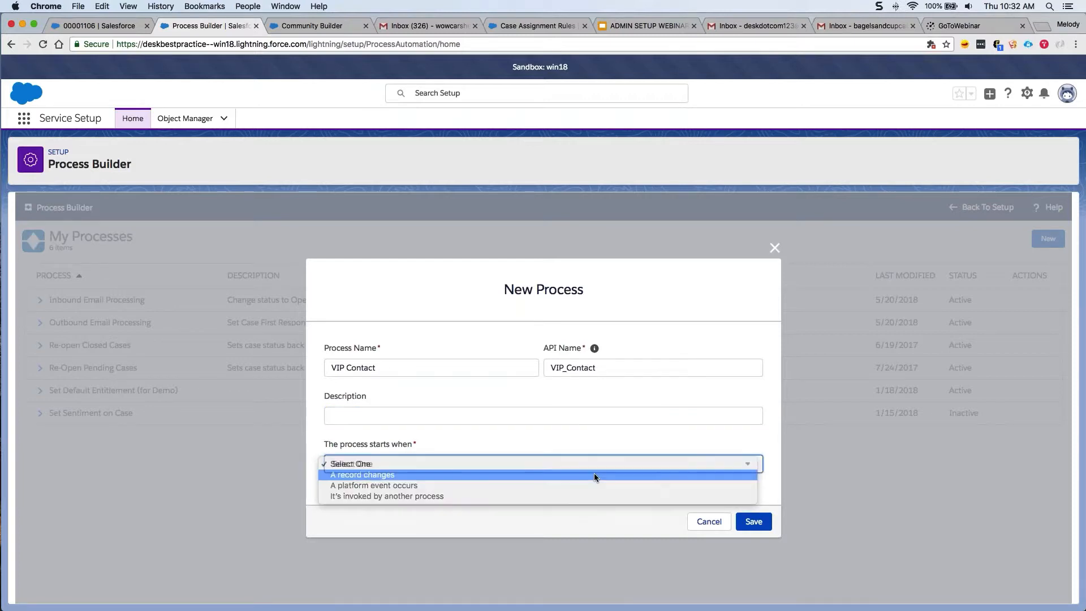
pyautogui.click(593, 474)
pyautogui.click(754, 520)
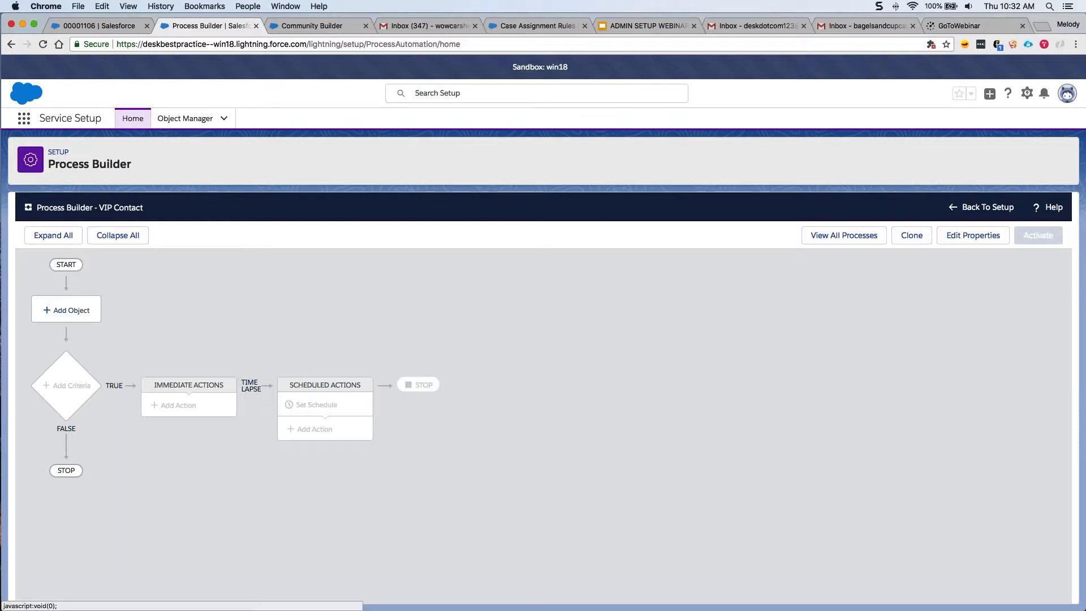
# Make the VIP Contact process watch Contact records, starting when a record is created or edited.
pyautogui.click(66, 310)
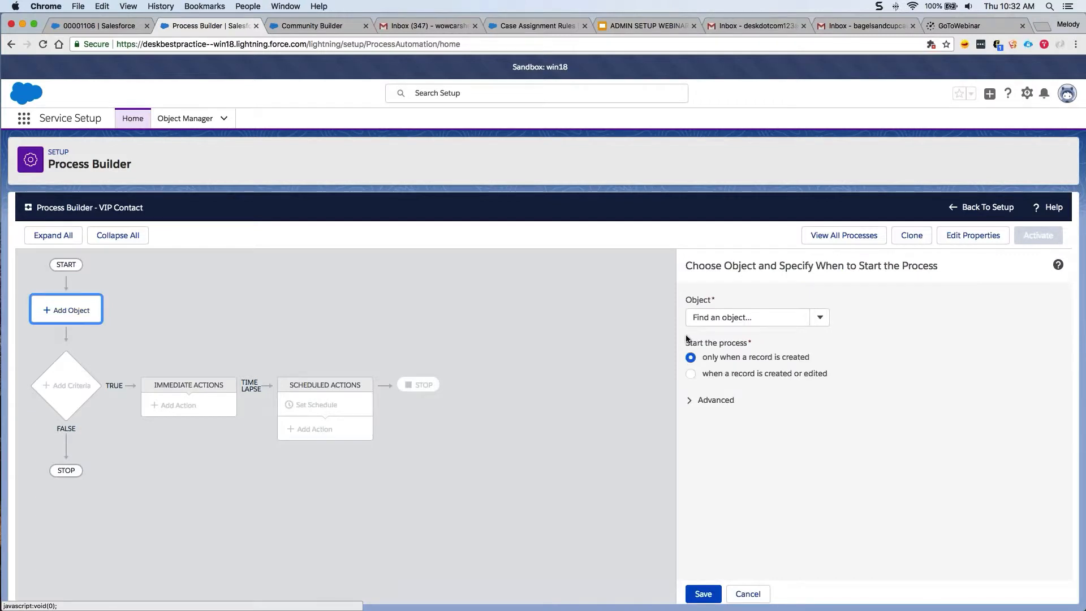
pyautogui.click(730, 317)
pyautogui.write('Contact')
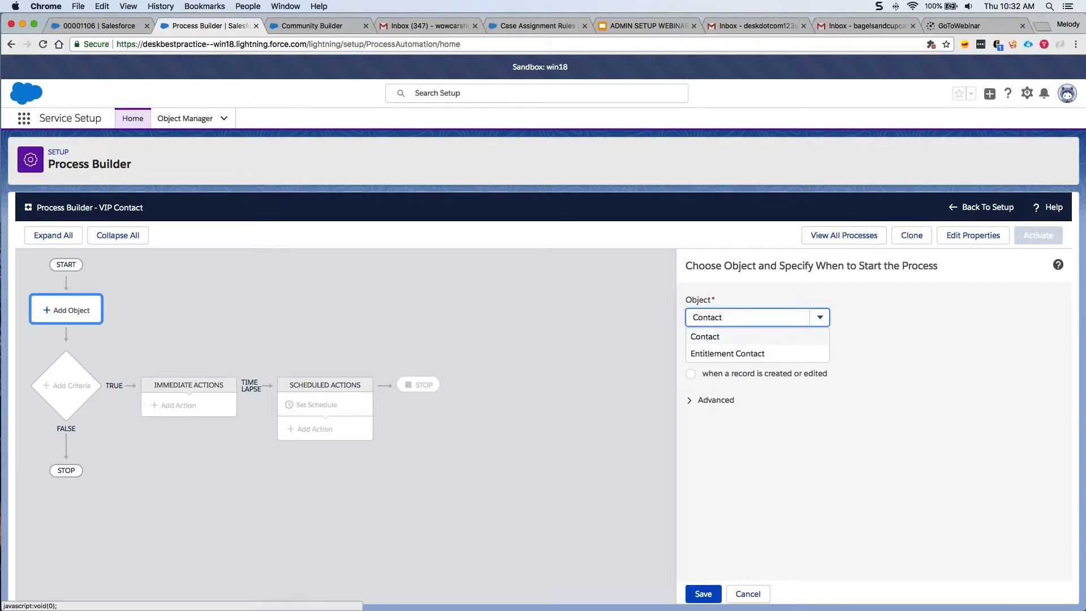
pyautogui.click(710, 338)
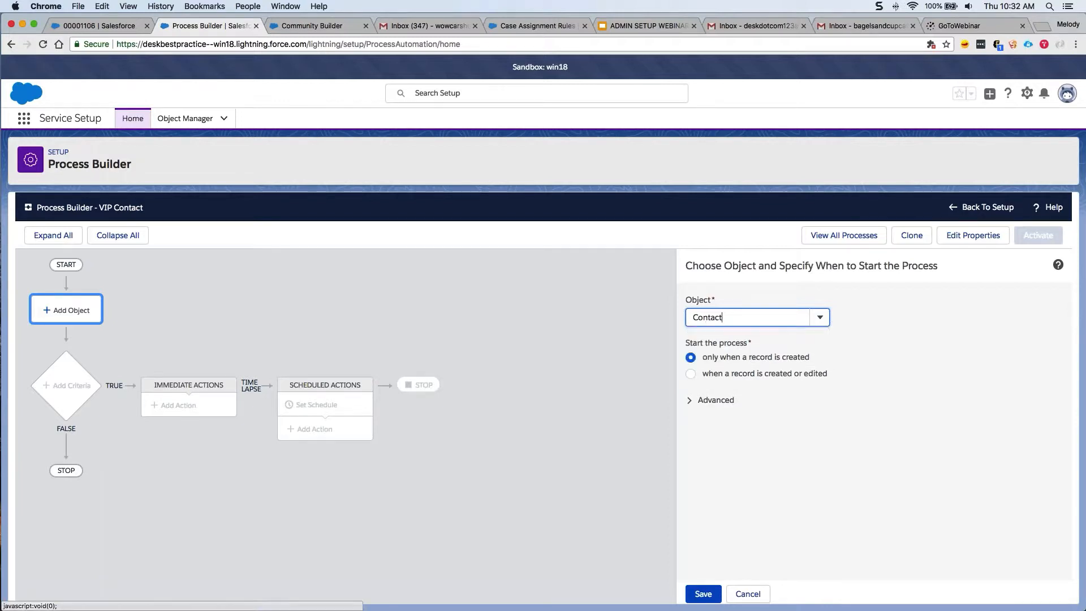
pyautogui.click(691, 374)
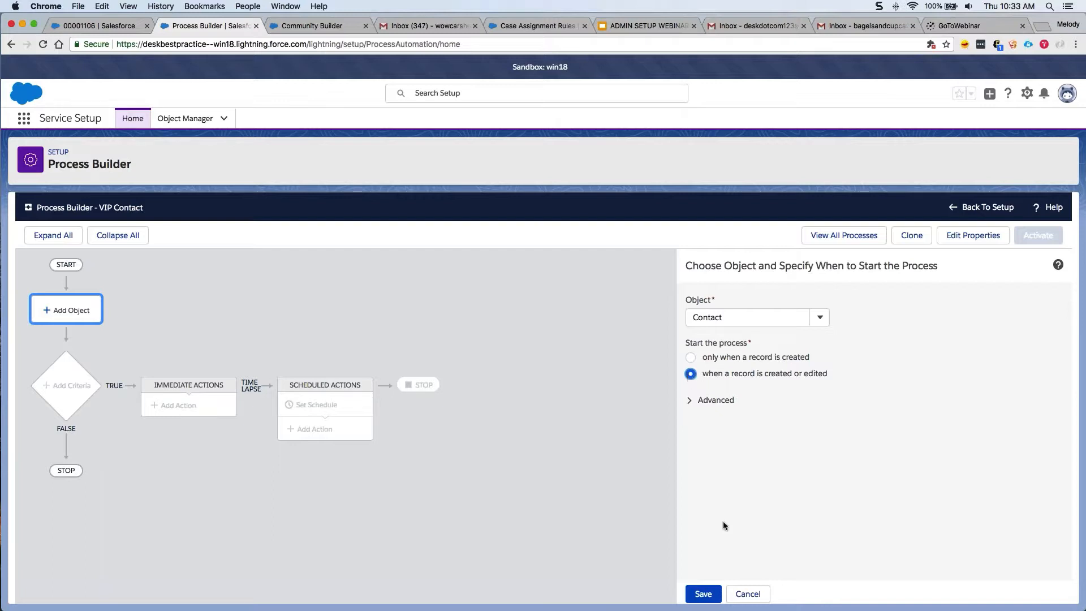
pyautogui.click(702, 591)
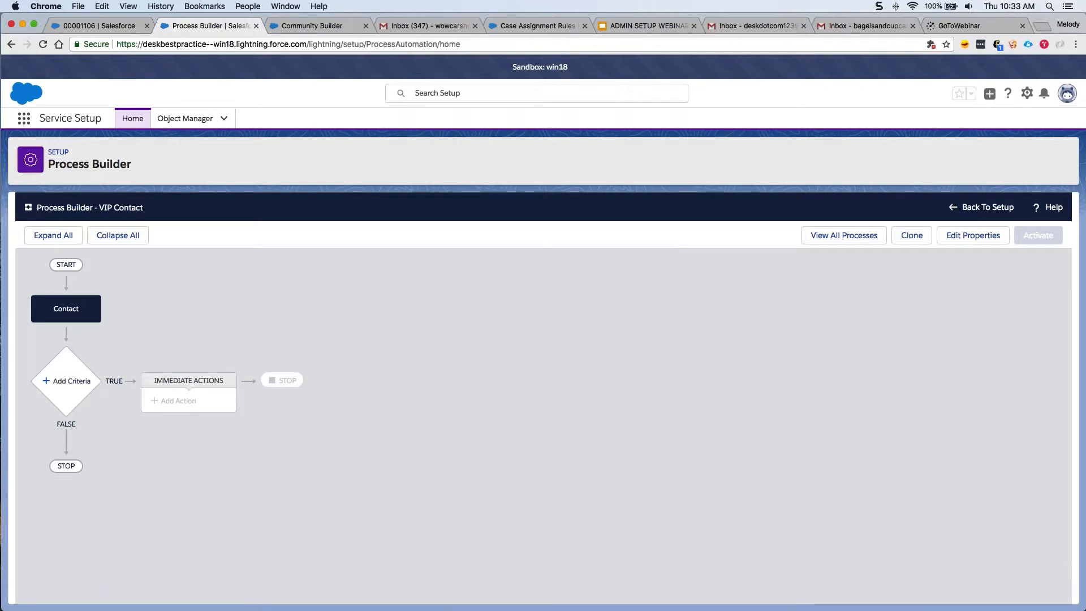
# Add a criteria named 'Contact = VIP' requiring the Contact VIP field to equal True.
pyautogui.click(66, 380)
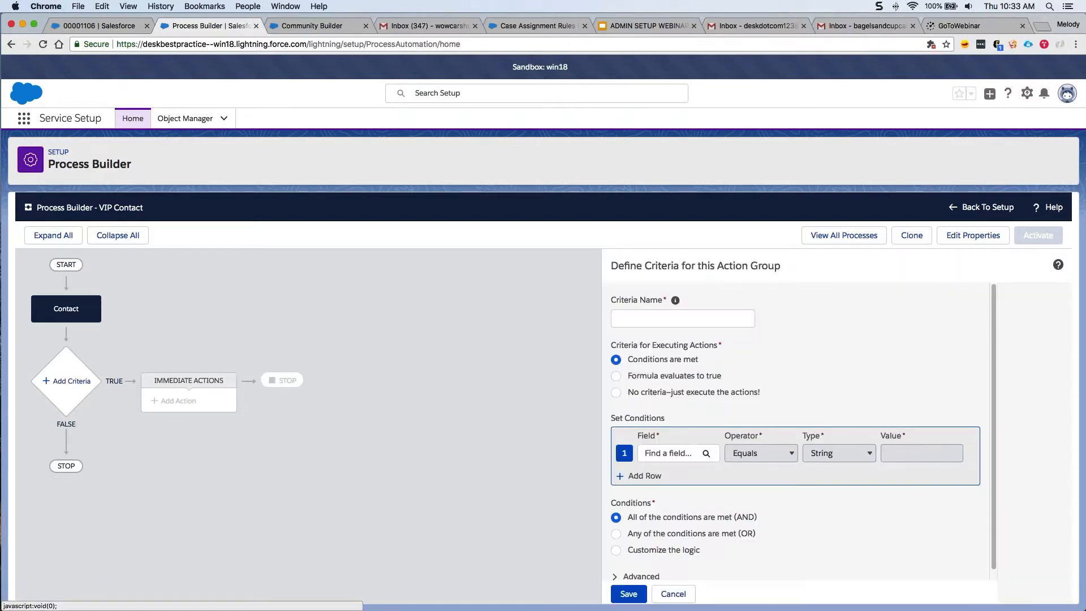
pyautogui.write('VIP')
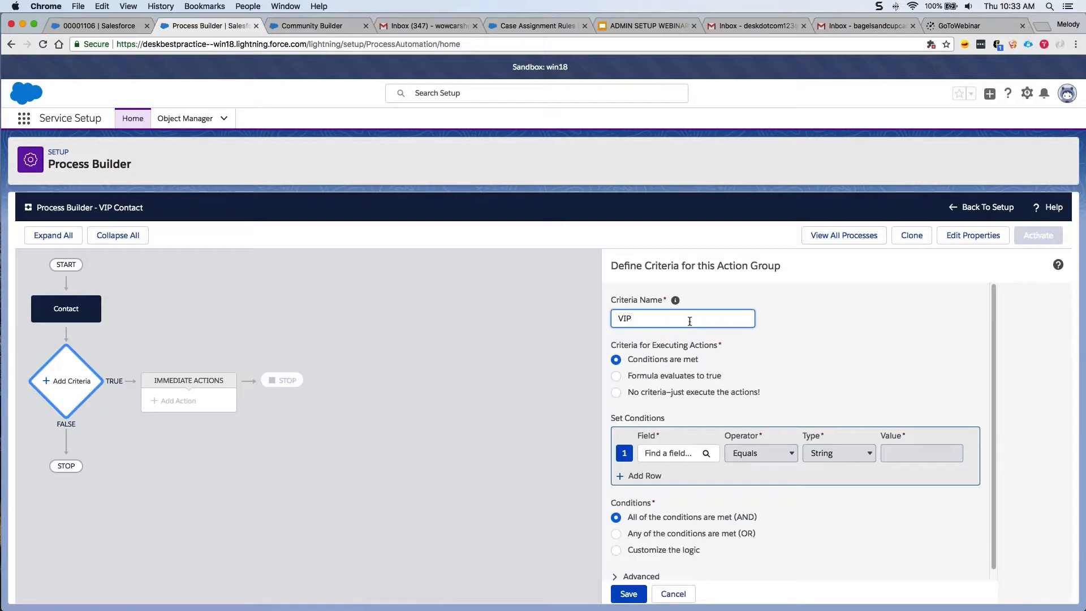
pyautogui.press('Home')
pyautogui.write('Contact =')
pyautogui.click(664, 461)
pyautogui.write('vip')
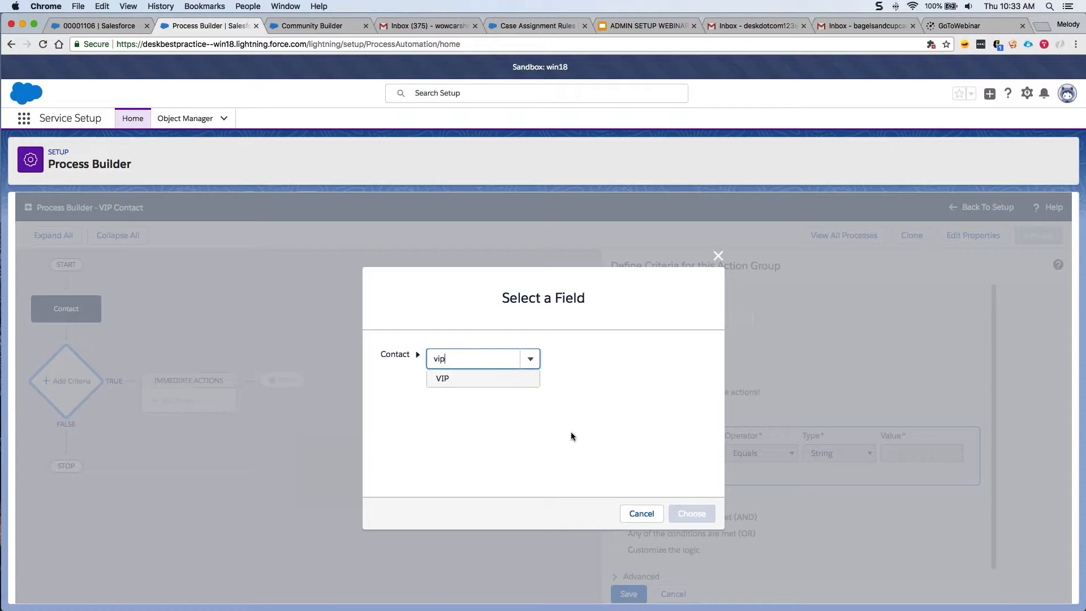
pyautogui.click(452, 380)
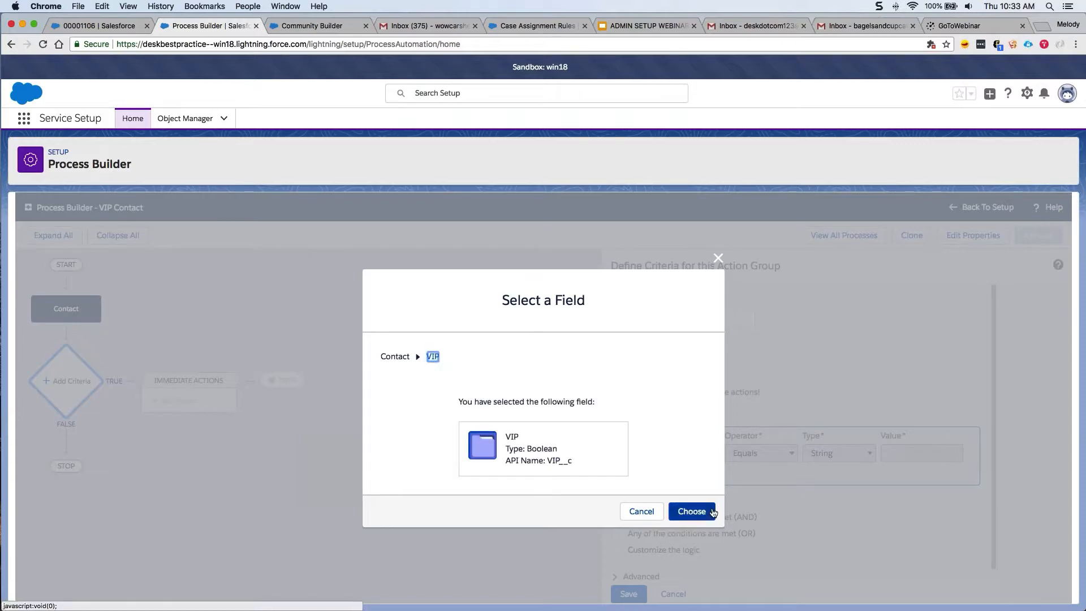
pyautogui.click(691, 511)
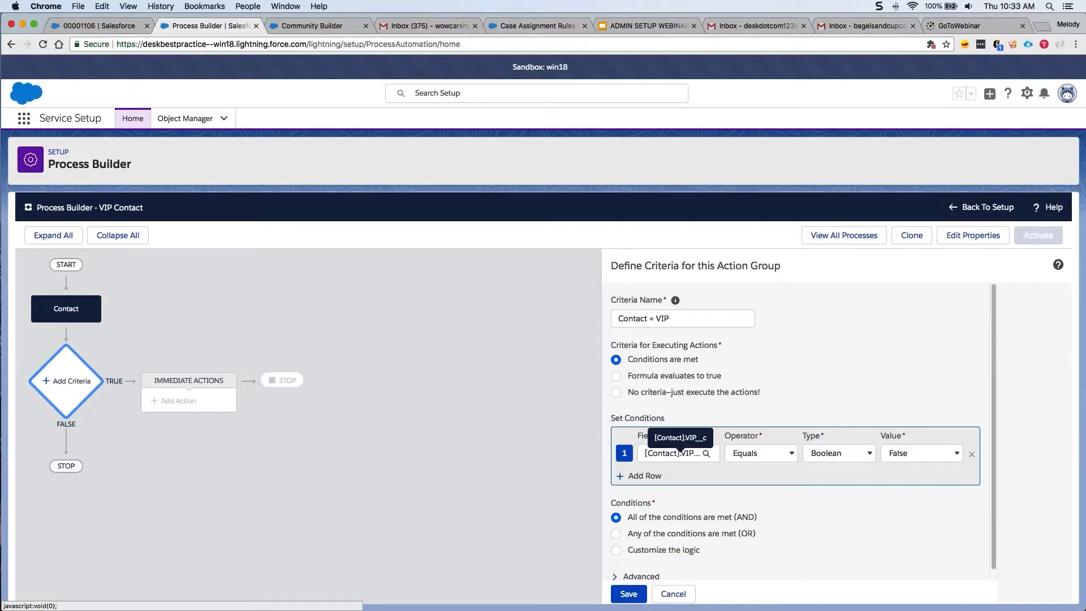
pyautogui.click(905, 452)
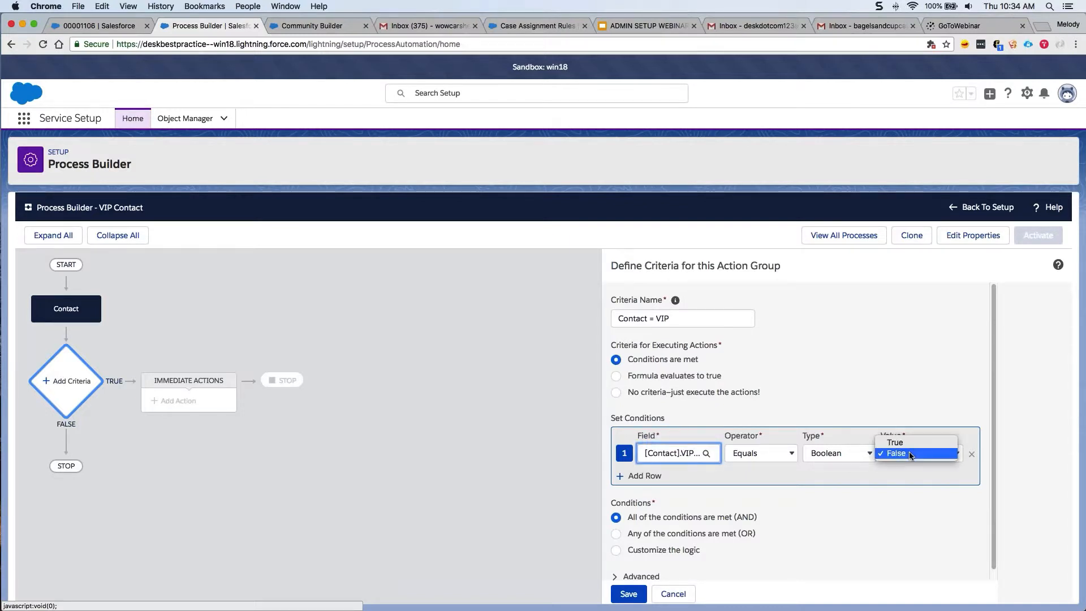
pyautogui.click(911, 443)
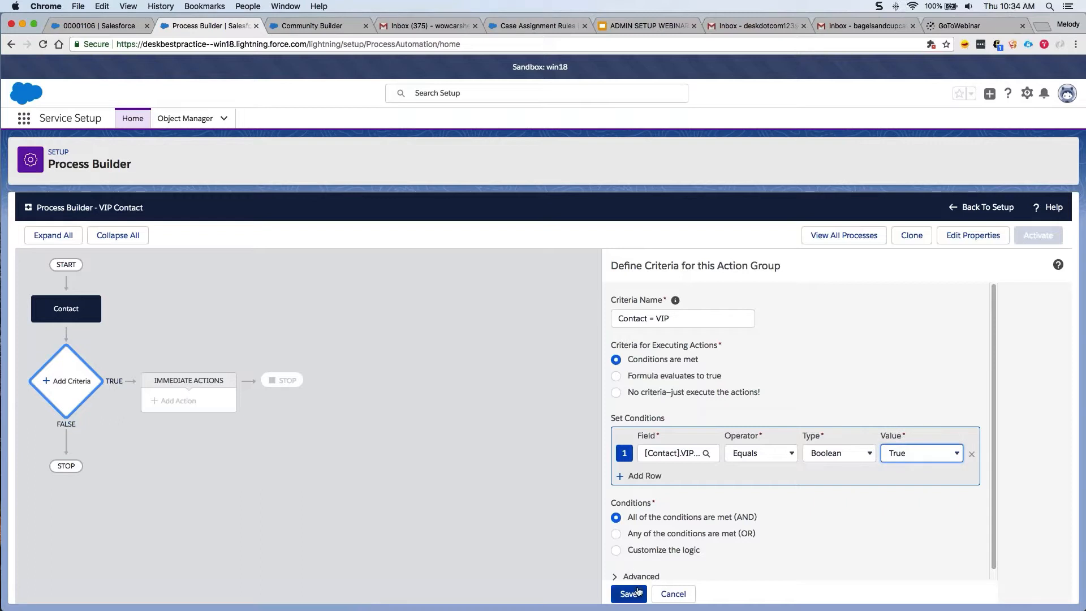
pyautogui.click(628, 593)
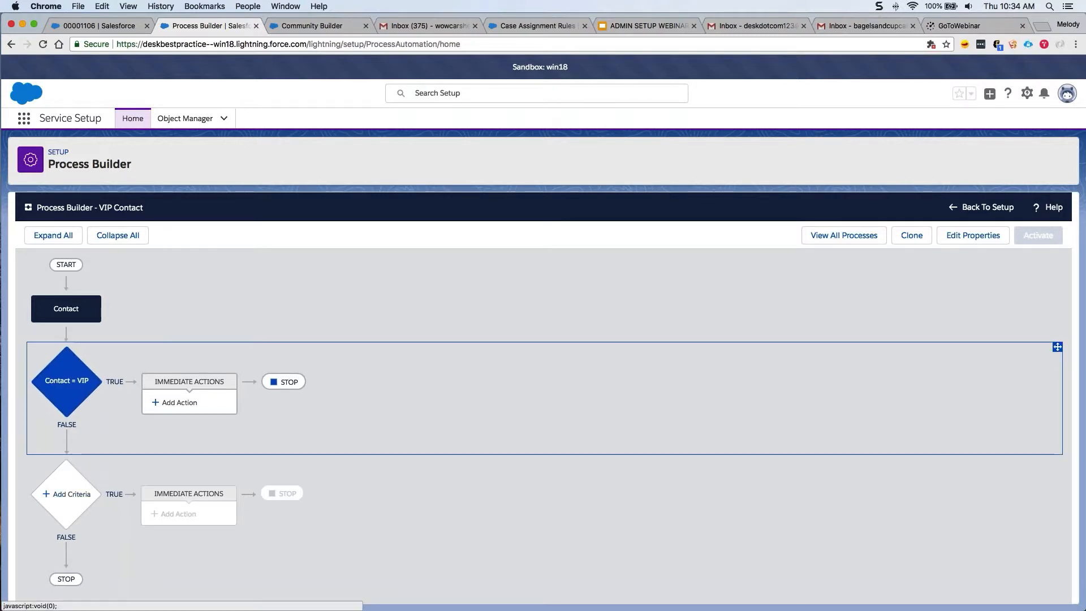
# Create an Update Records action named 'Update Case' targeting the contact's related Cases.
pyautogui.click(192, 406)
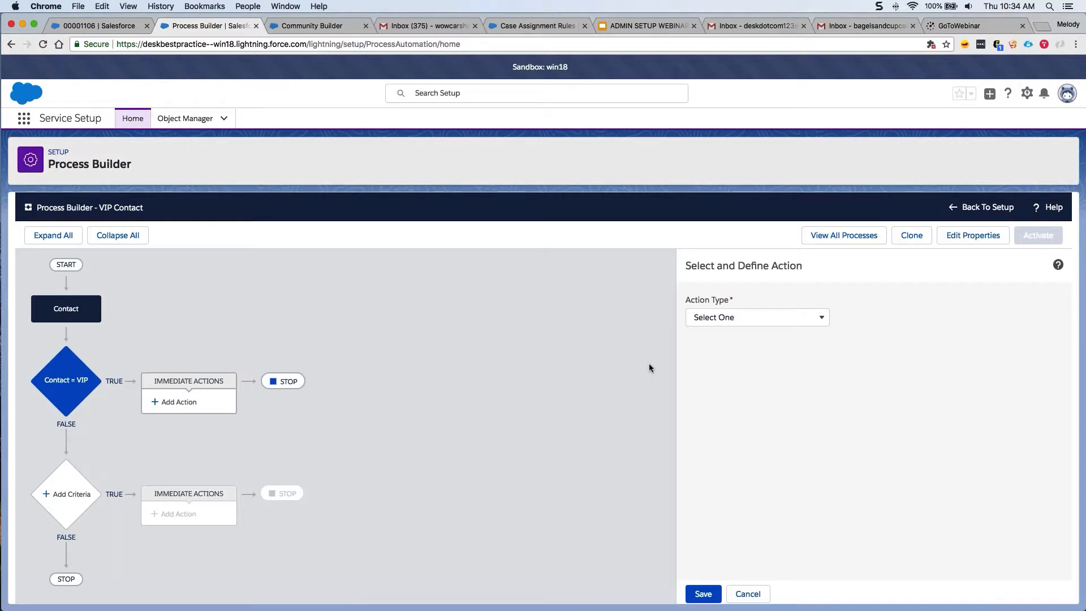
pyautogui.click(711, 317)
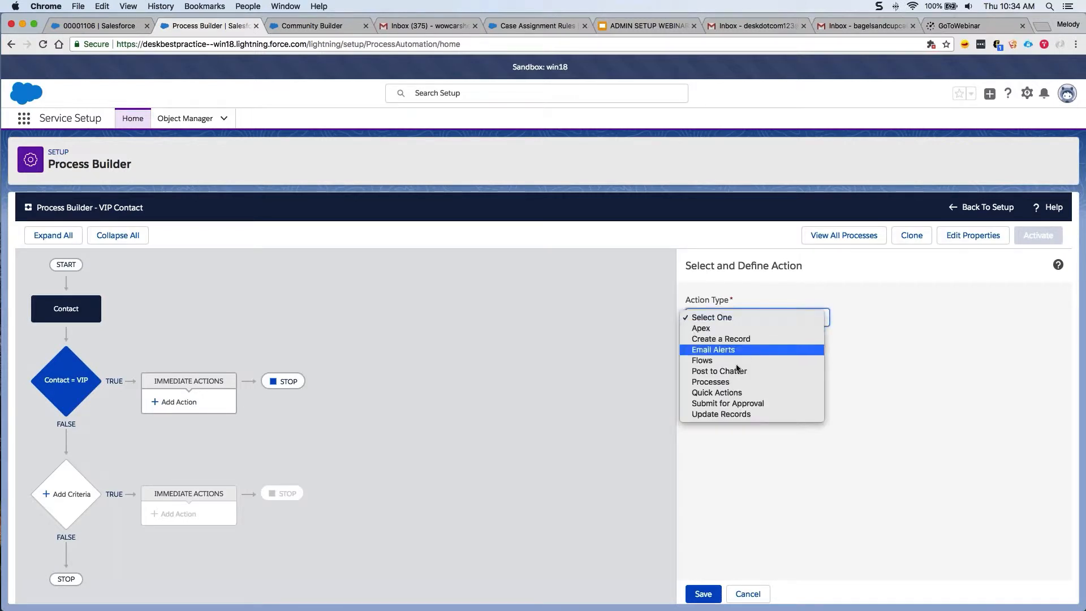
pyautogui.click(750, 415)
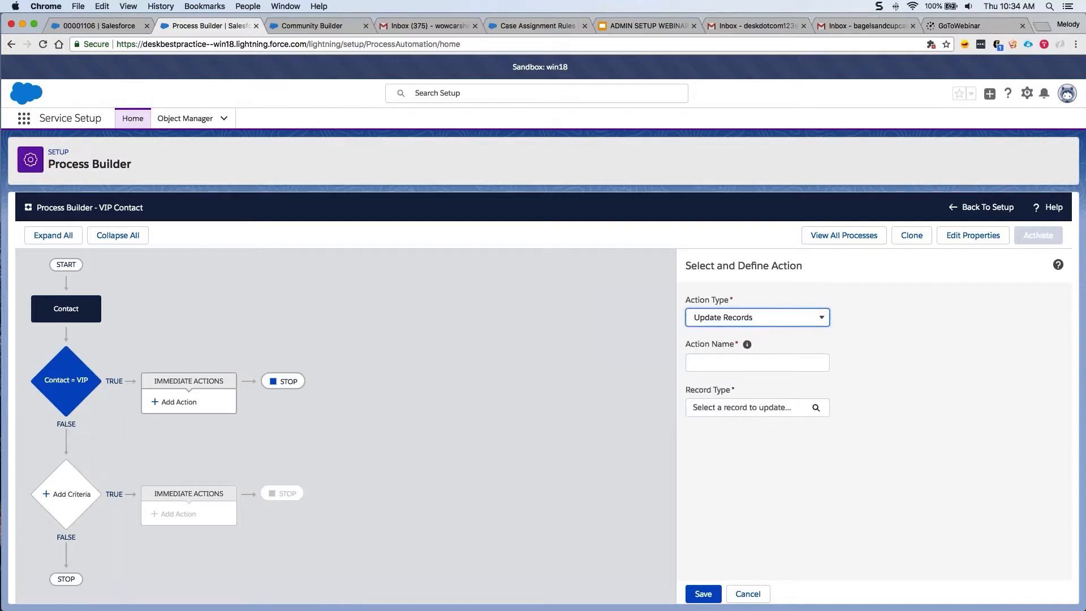
pyautogui.click(757, 363)
pyautogui.write('Updat')
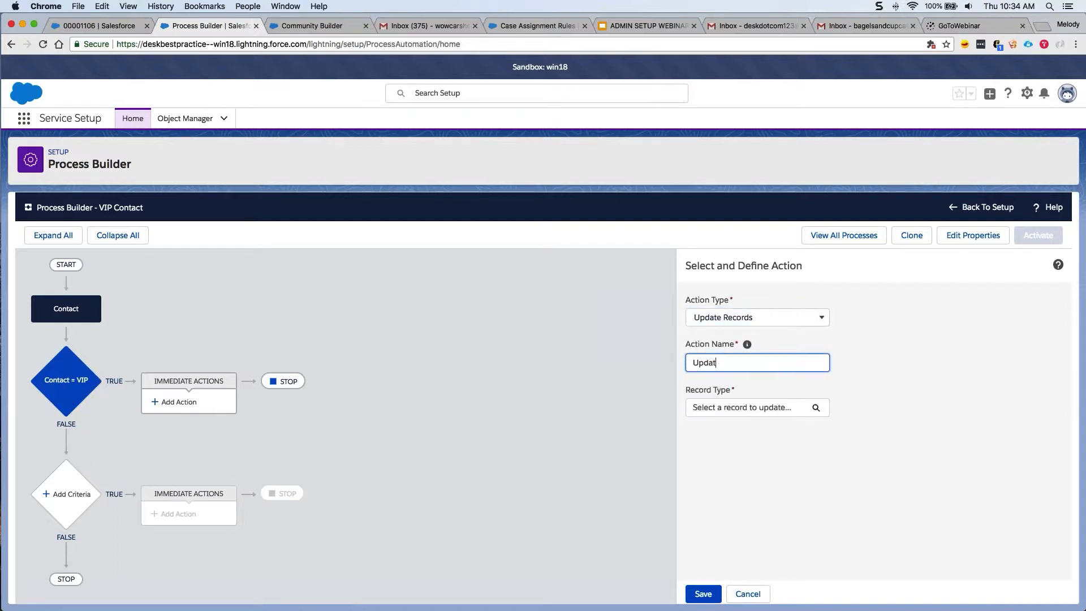
pyautogui.write('e Case')
pyautogui.click(747, 407)
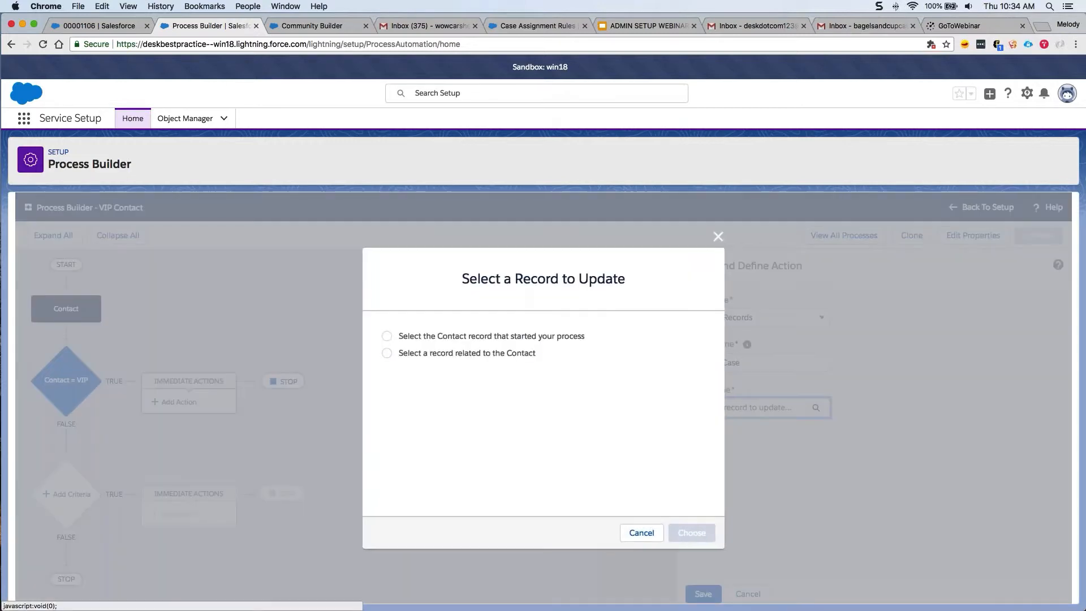
pyautogui.click(510, 355)
pyautogui.write('Cases')
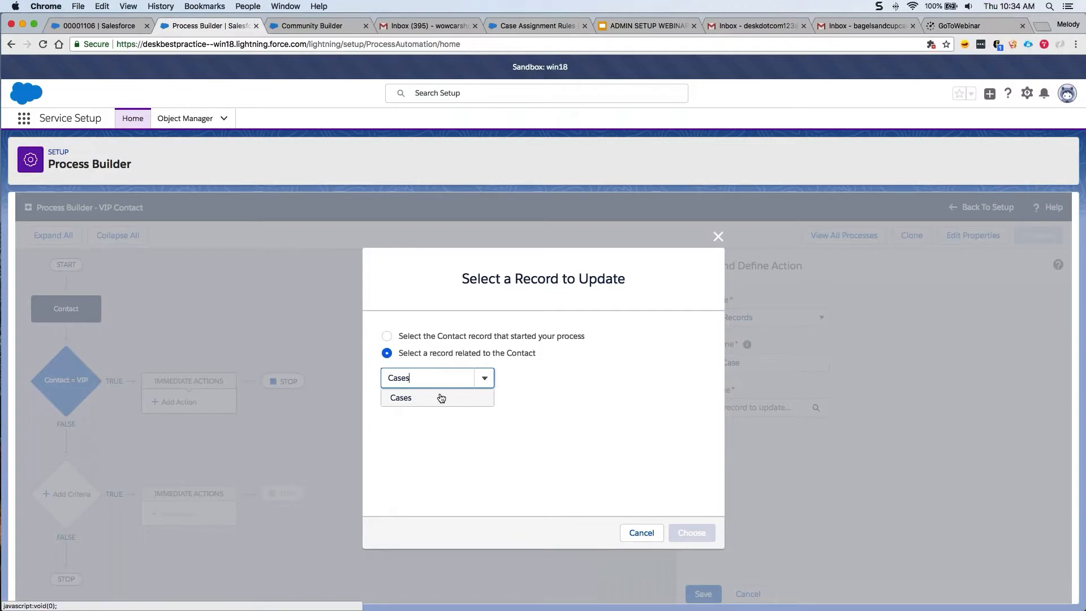
pyautogui.click(440, 399)
pyautogui.click(686, 529)
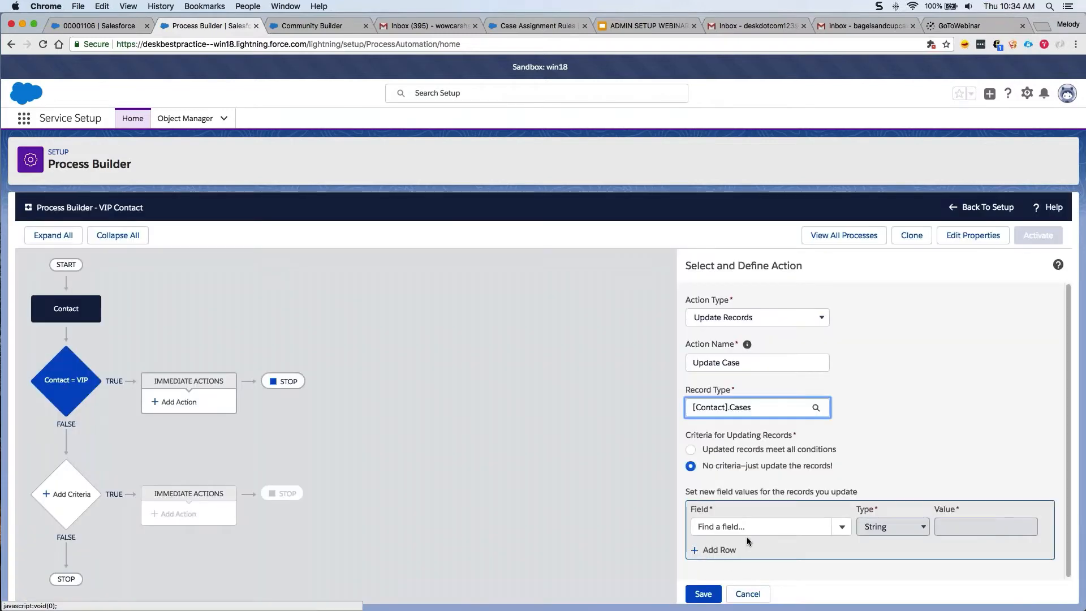
# Set the cases' Priority picklist to Critical, save the action, and activate the process.
pyautogui.click(733, 524)
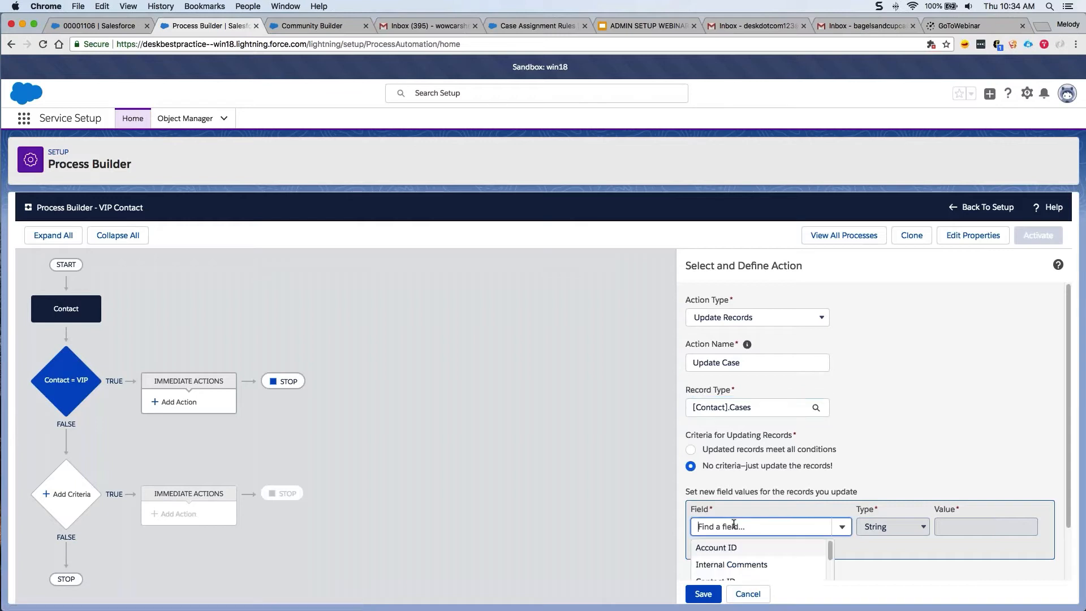
pyautogui.write('Priority')
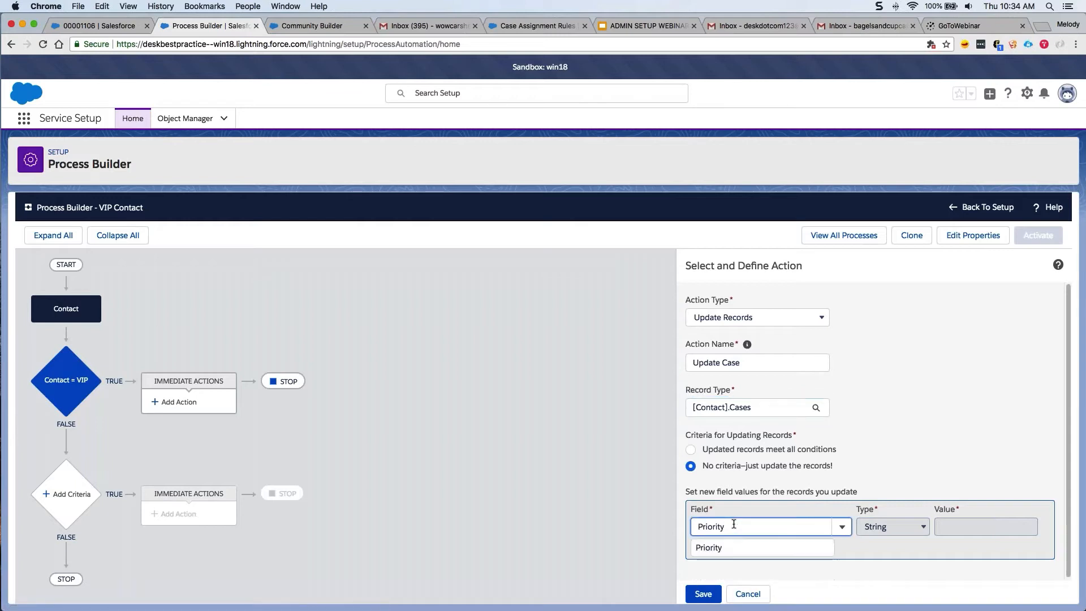
pyautogui.click(708, 547)
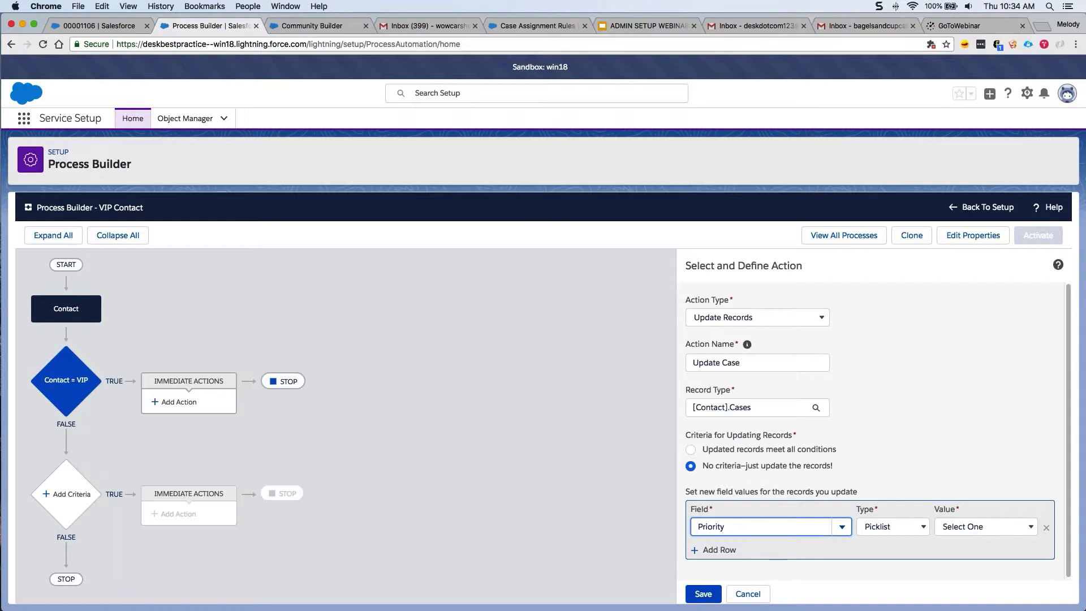
pyautogui.click(902, 530)
pyautogui.click(902, 528)
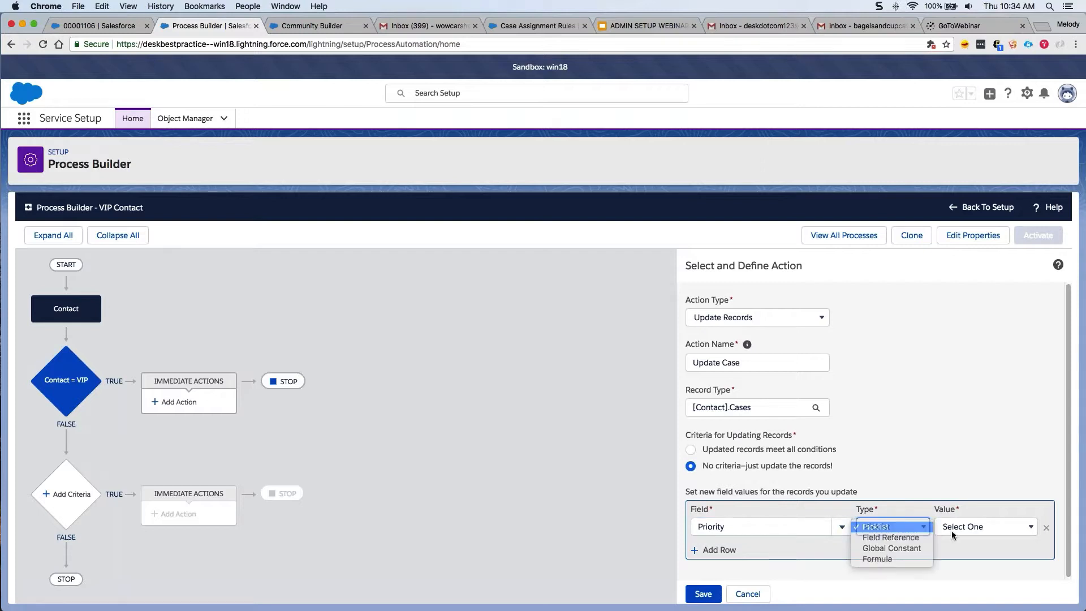
pyautogui.click(957, 528)
pyautogui.click(957, 538)
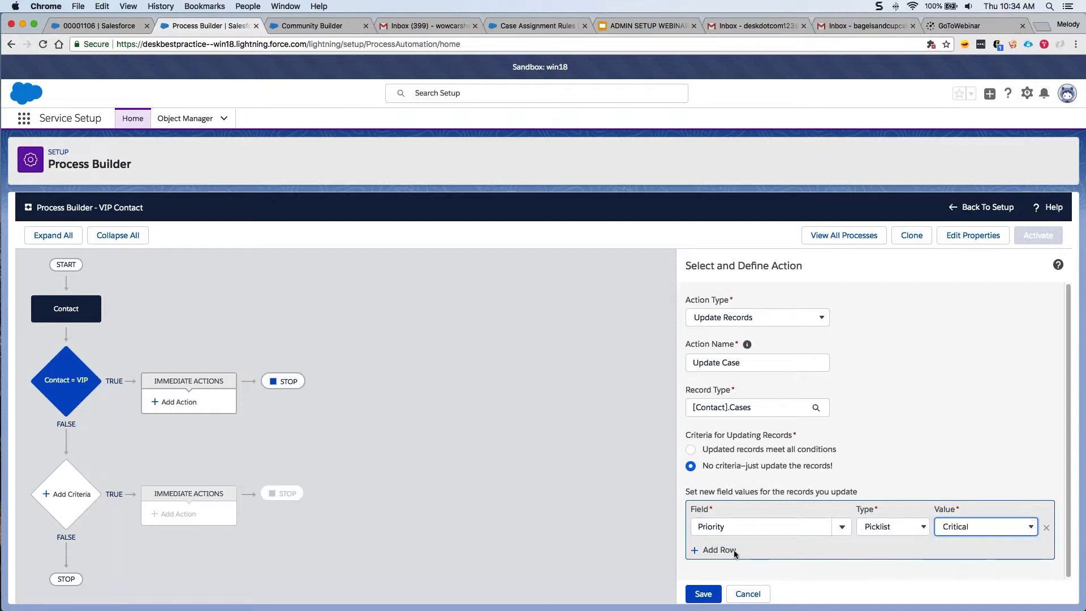
pyautogui.click(703, 593)
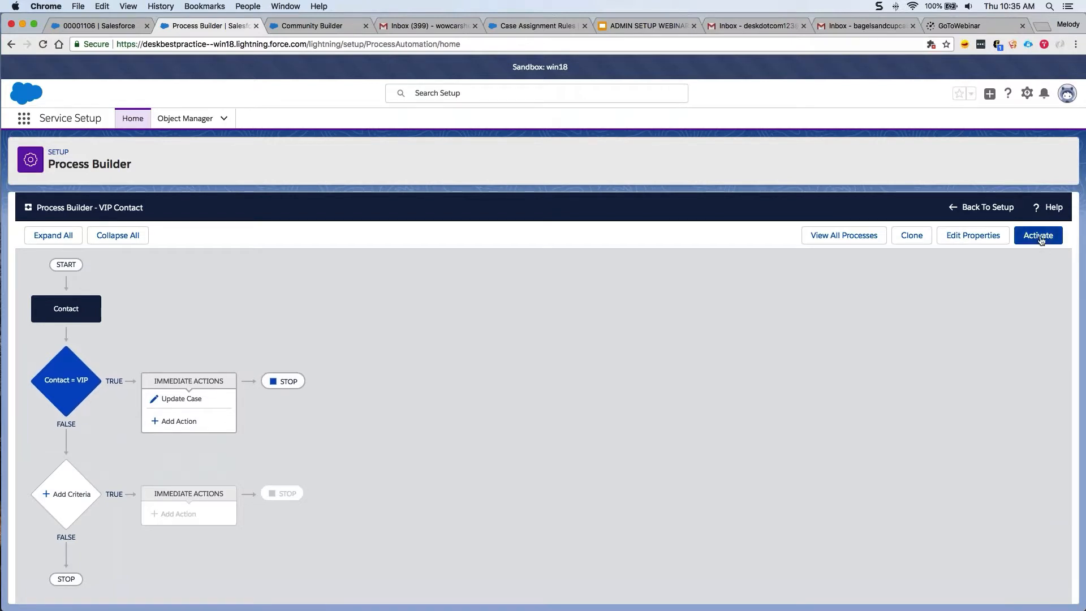
pyautogui.click(1039, 238)
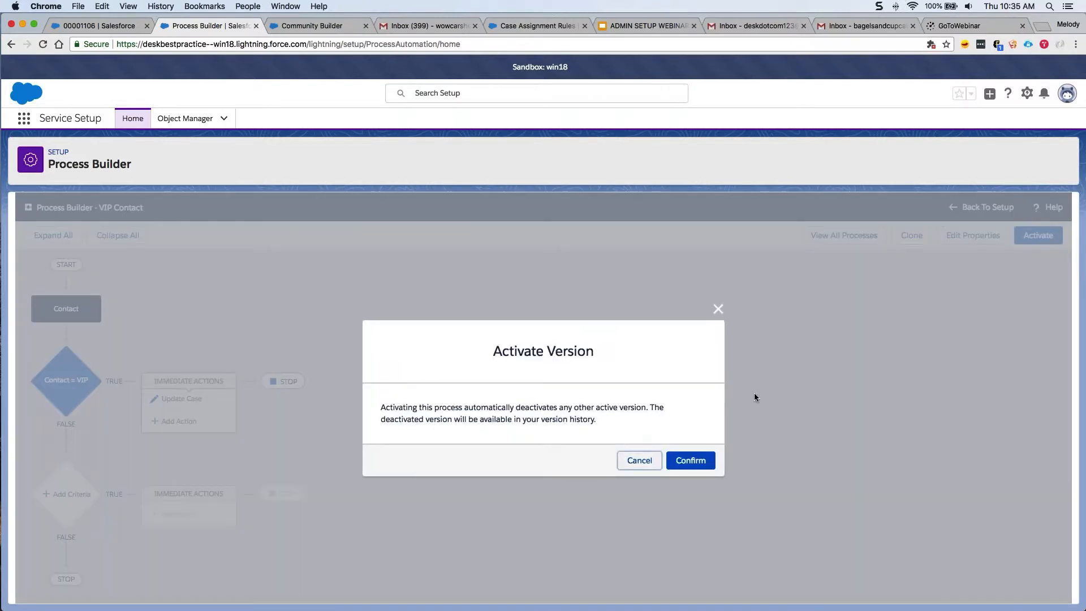
pyautogui.click(704, 465)
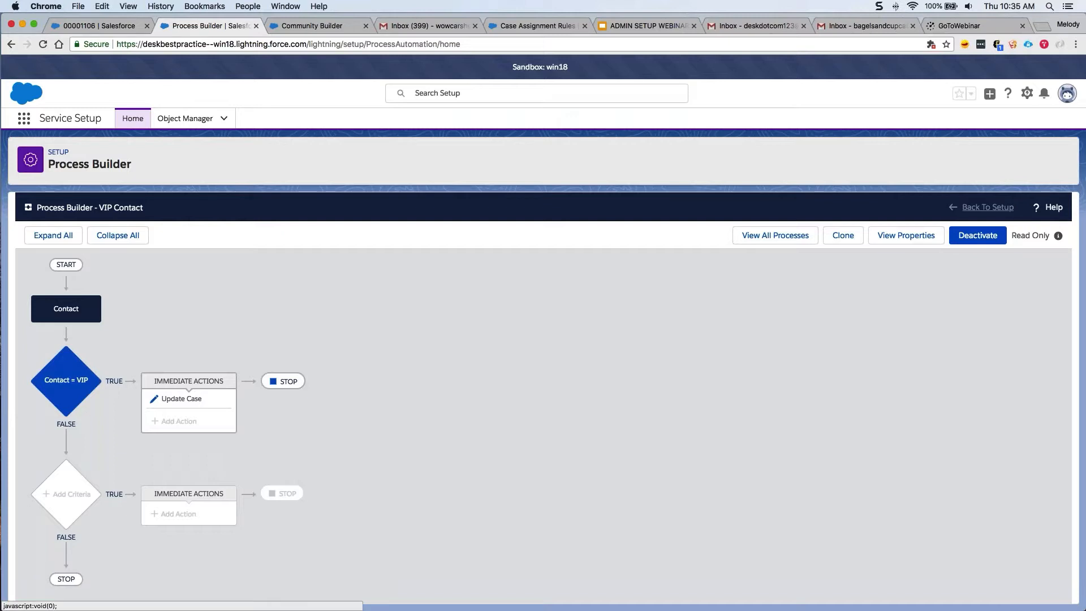
# Go back to Setup and open the Email-to-Case page via Quick Find 'email-to'.
pyautogui.click(987, 207)
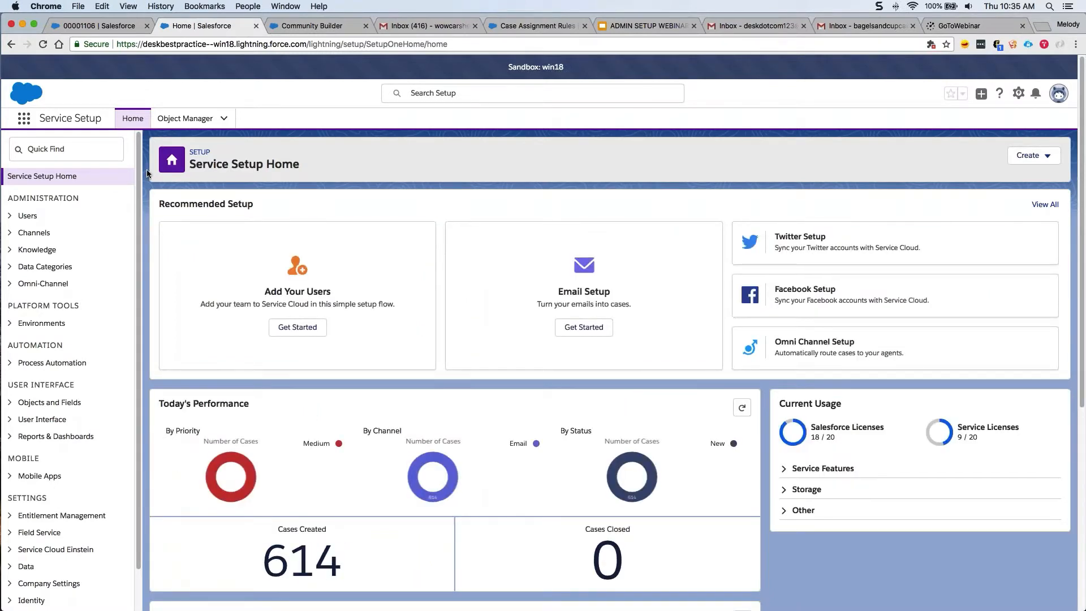
pyautogui.click(48, 157)
pyautogui.write('email-to')
pyautogui.click(64, 210)
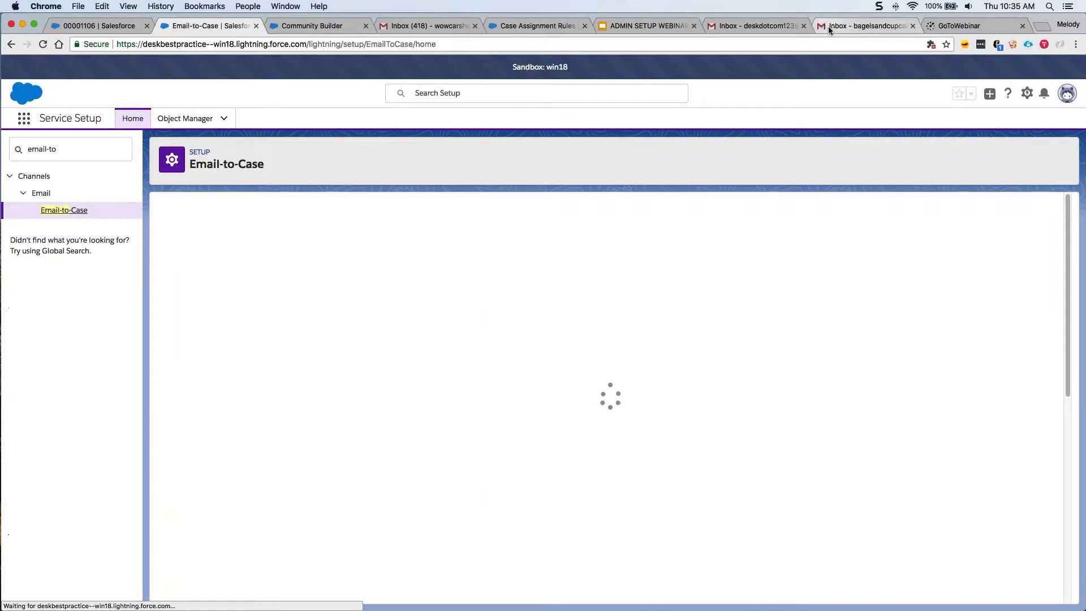
# Copy the Email Services Address and start a new message in the test Gmail inbox.
pyautogui.scroll(-4, 864, 521)
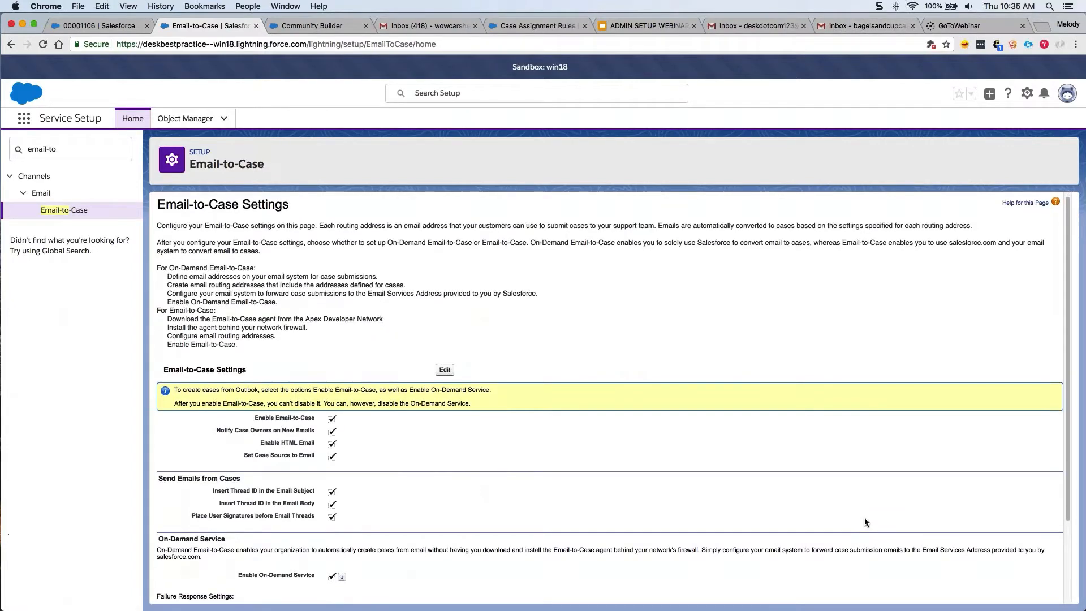
pyautogui.moveTo(925, 588); pyautogui.dragTo(572, 586)
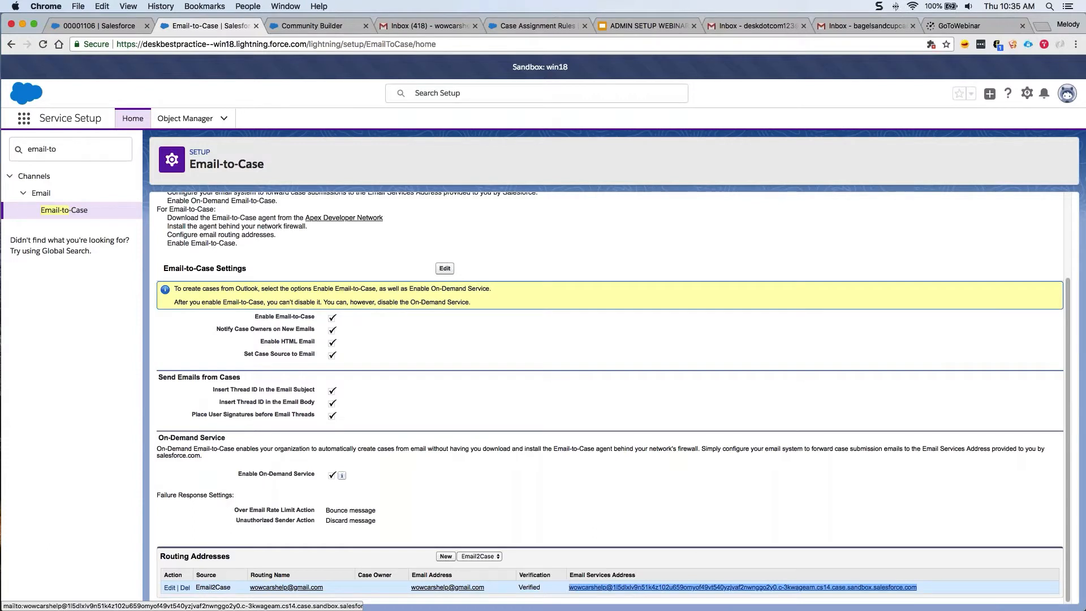
pyautogui.click(821, 277)
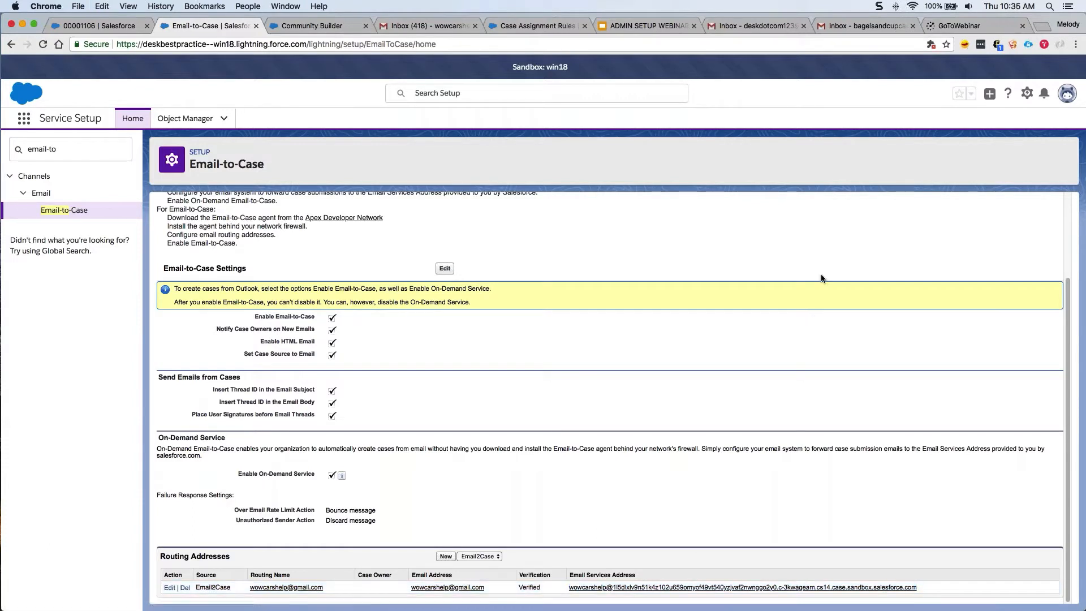
pyautogui.click(853, 31)
pyautogui.click(33, 128)
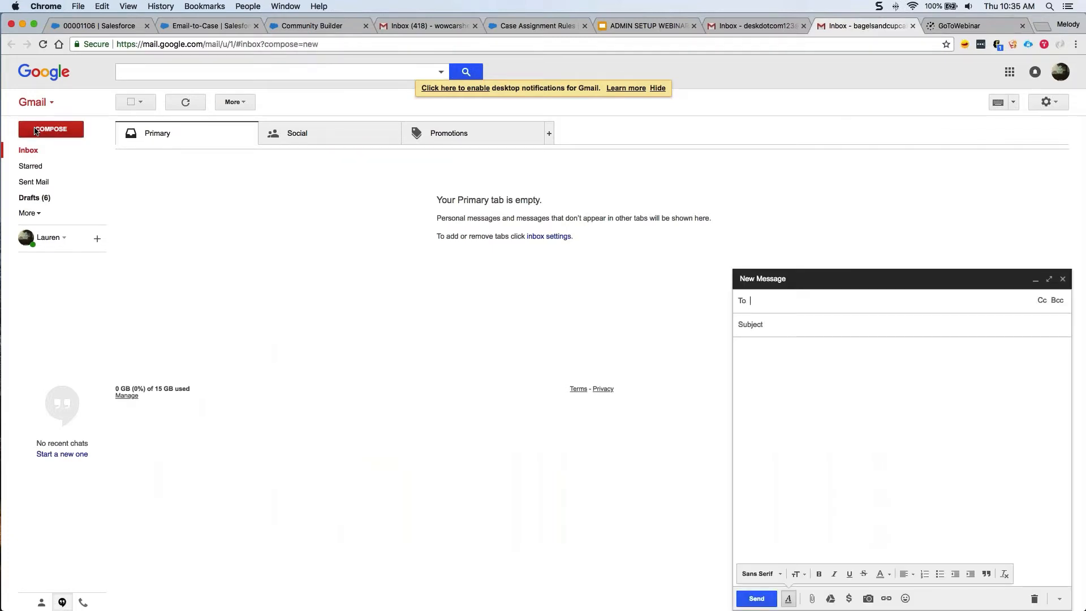
# Send 'Help on my rental car' with body 'can you help?' to the pasted Salesforce address.
pyautogui.write('Help!')
pyautogui.press('BackSpace')
pyautogui.press('BackSpace')
pyautogui.write('on my r')
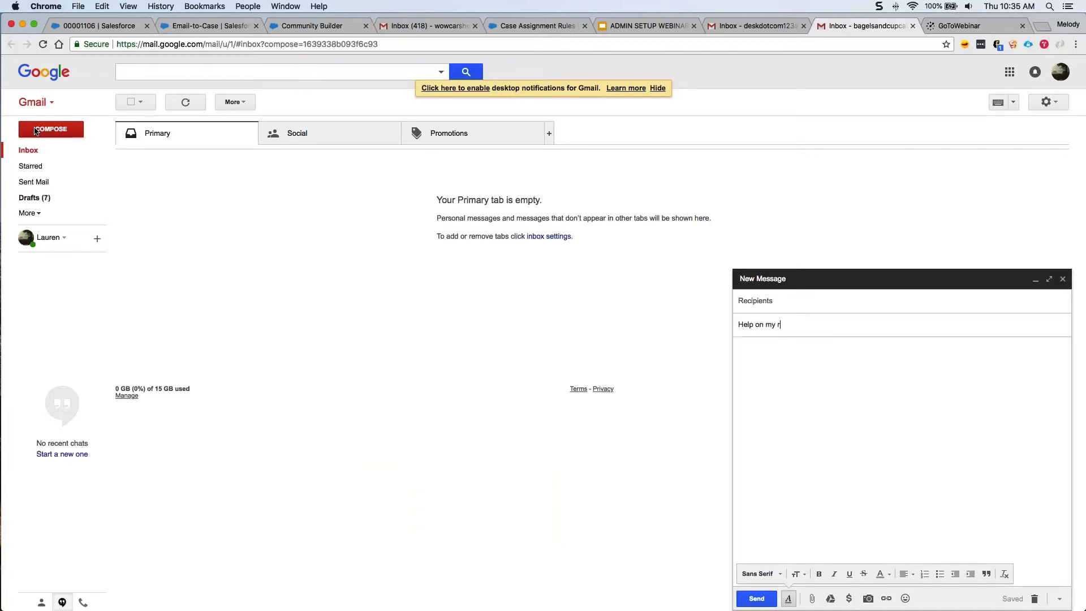
pyautogui.write('ental car')
pyautogui.press('Tab')
pyautogui.write('can you help?')
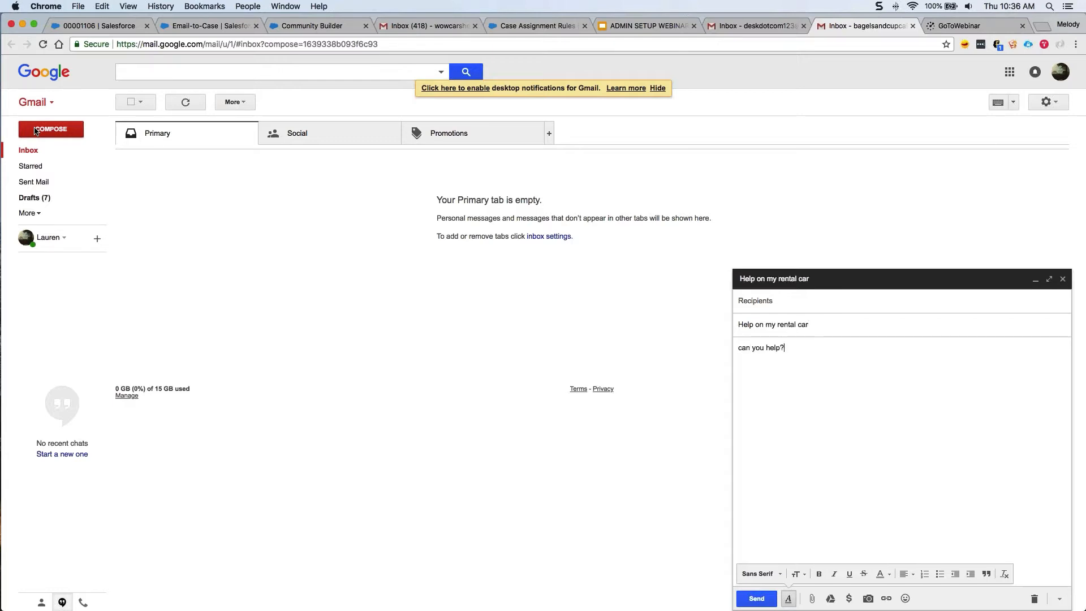
pyautogui.click(756, 301)
pyautogui.press('super+v')
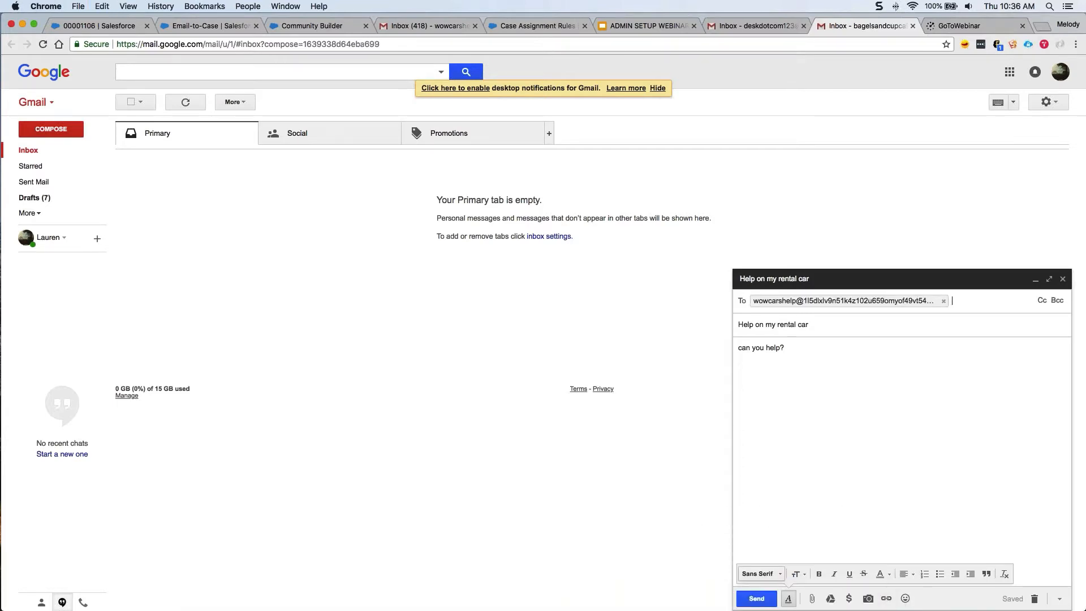
pyautogui.click(756, 598)
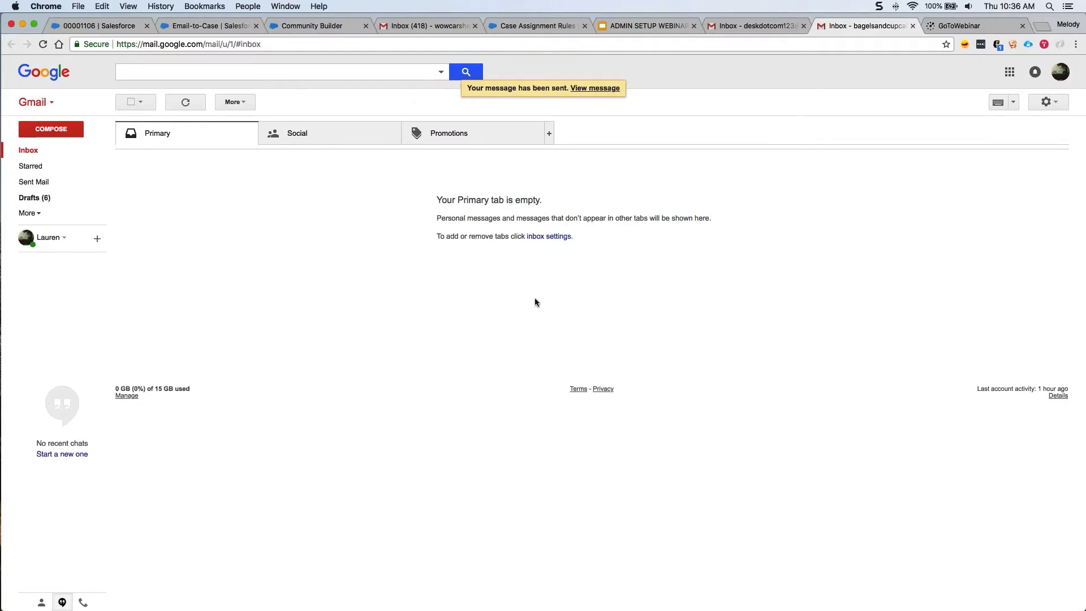
# Close case 00001106, show All Open Cases, and open new case 00001737.
pyautogui.click(132, 30)
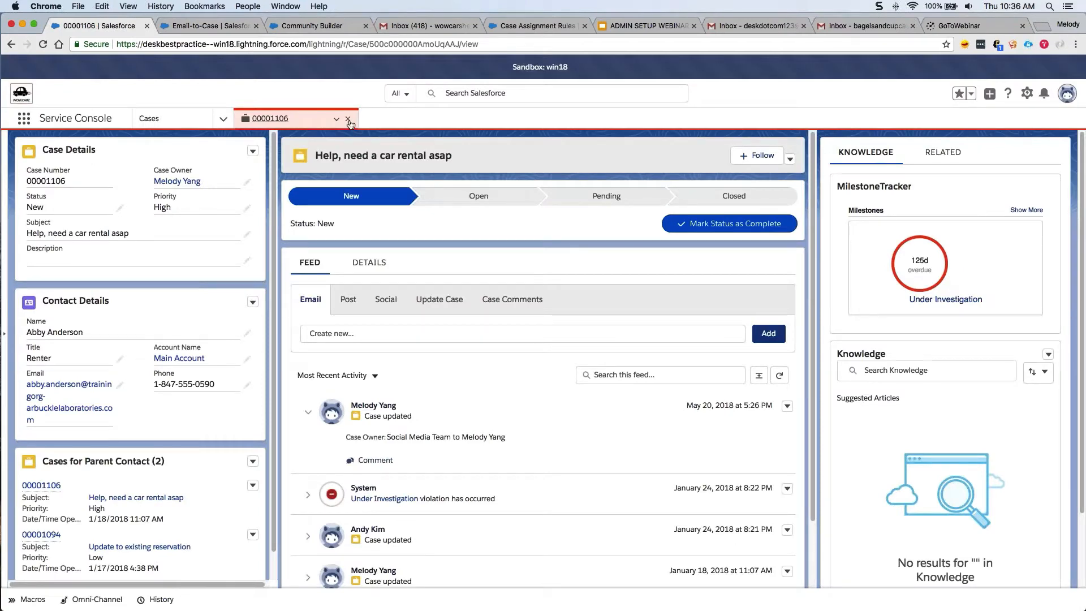
pyautogui.click(149, 119)
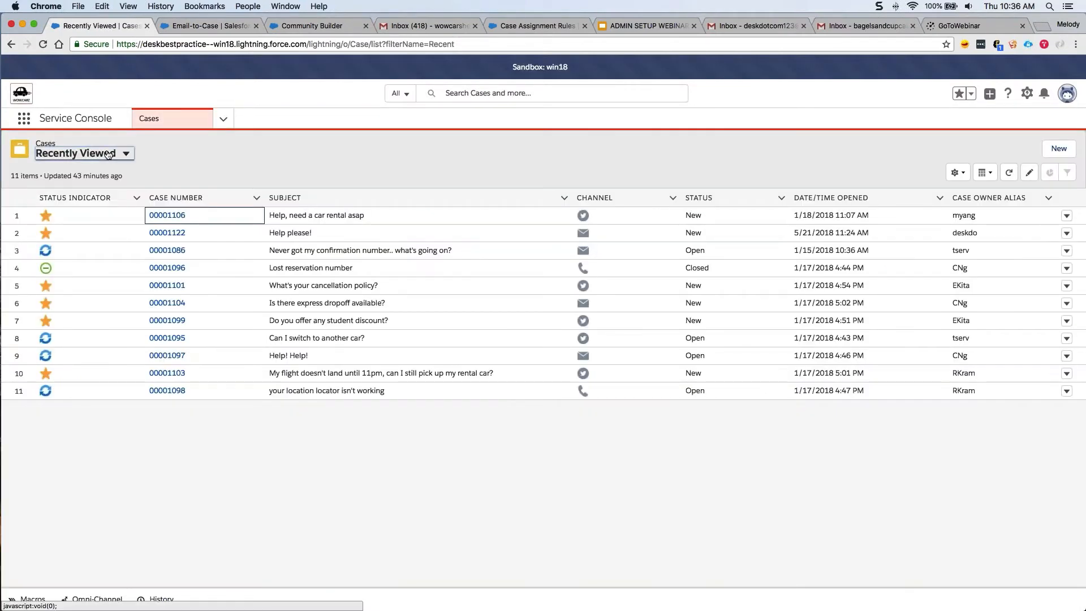
pyautogui.click(108, 154)
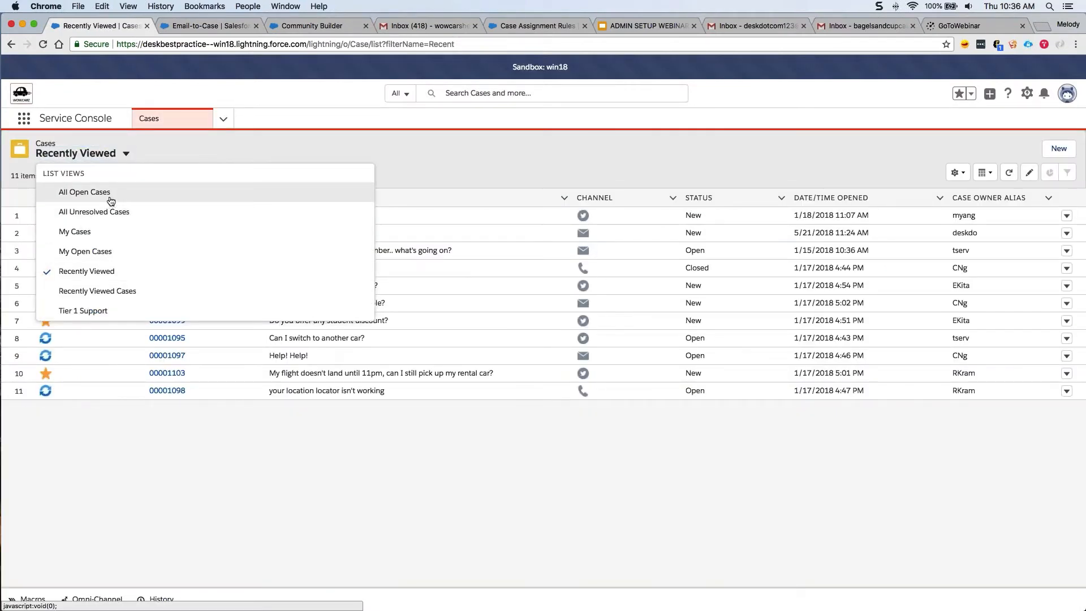
pyautogui.click(110, 201)
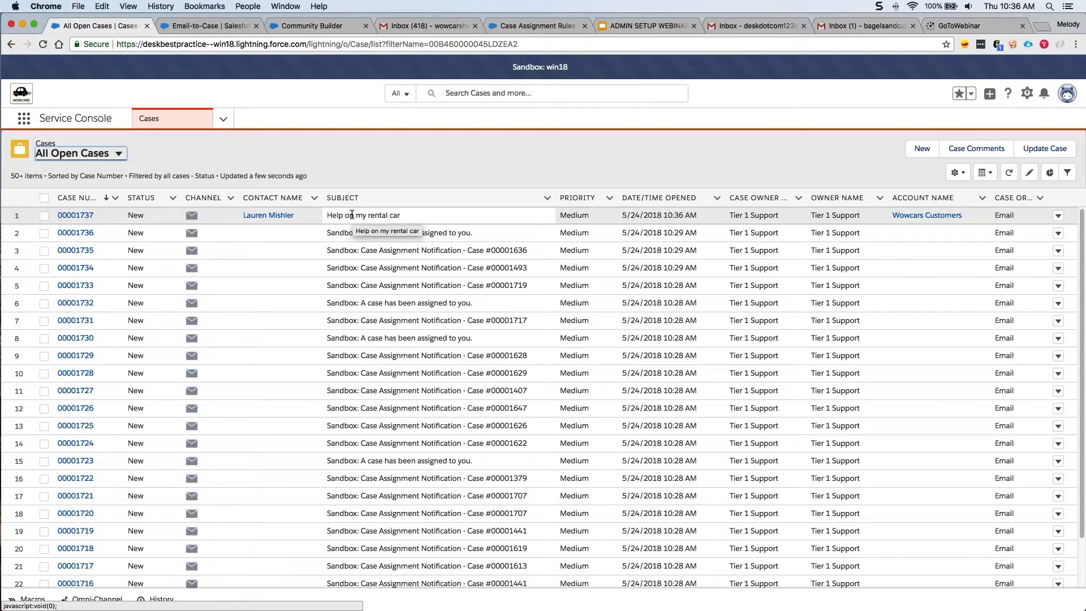
pyautogui.click(83, 219)
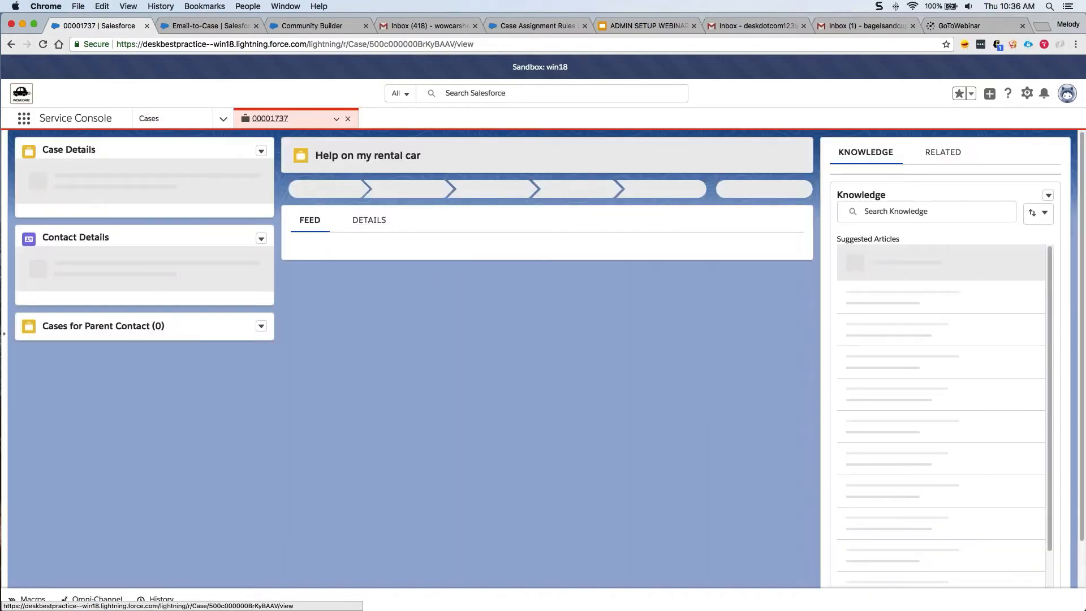
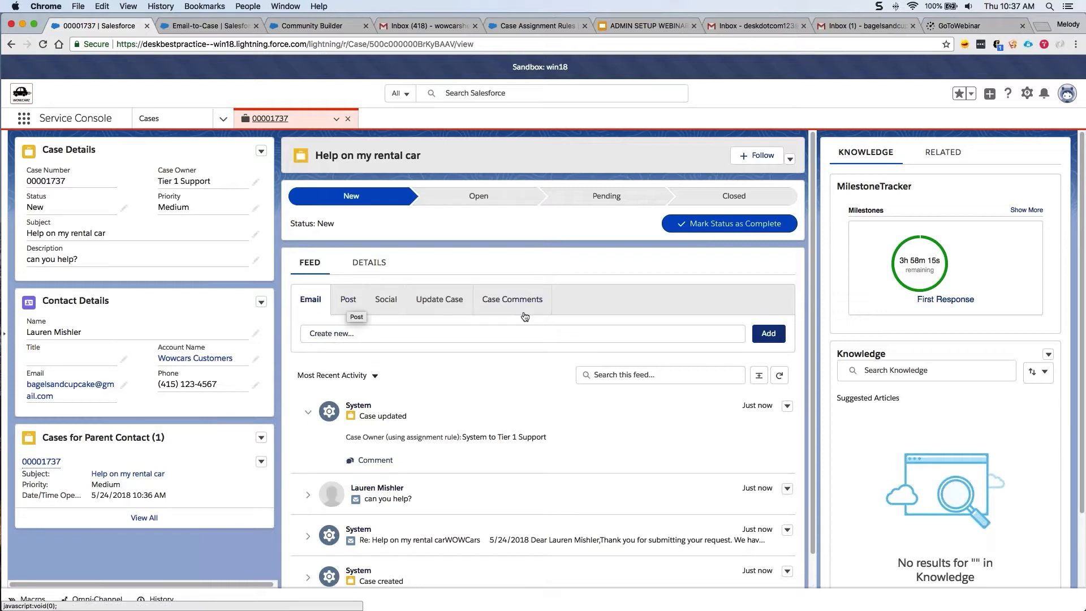
# Review case 00001737's detail fields, including Case Origin Email and Priority Medium.
pyautogui.click(377, 268)
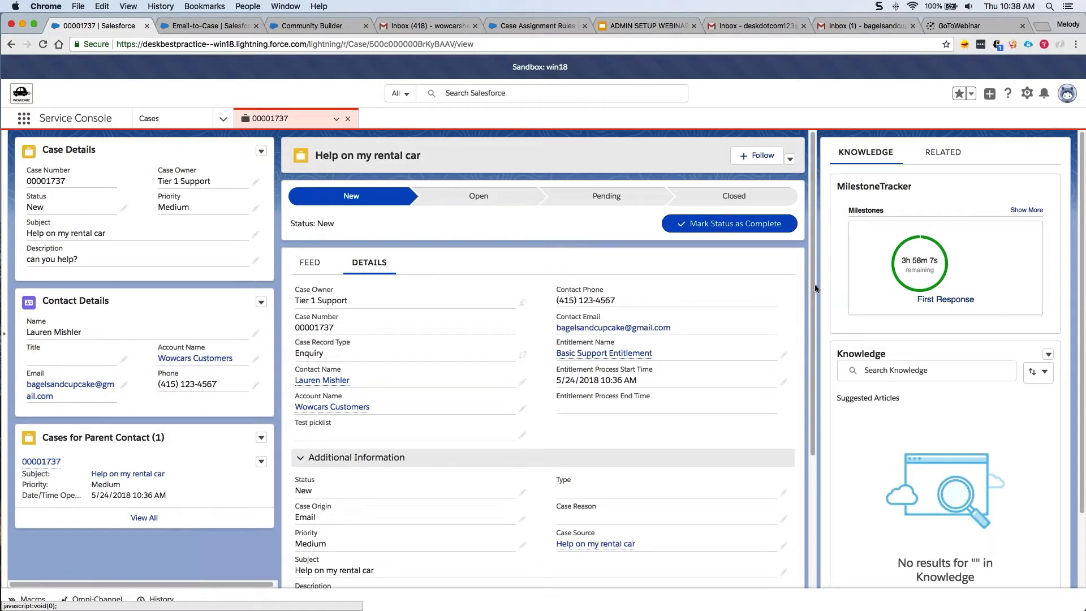
pyautogui.scroll(-1, 821, 300)
pyautogui.scroll(-5, 820, 314)
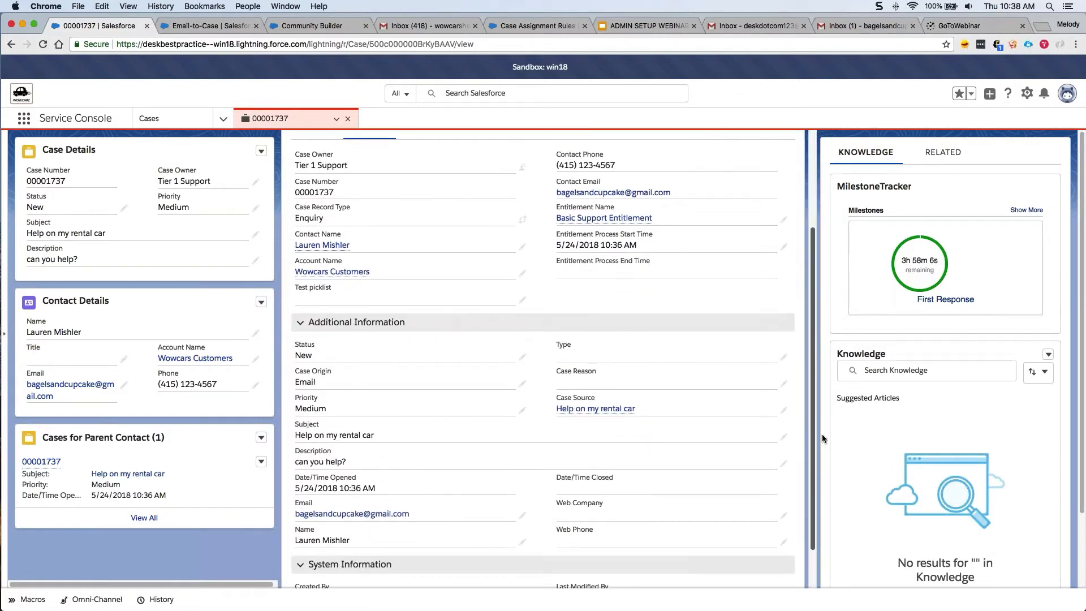
pyautogui.scroll(5, 822, 441)
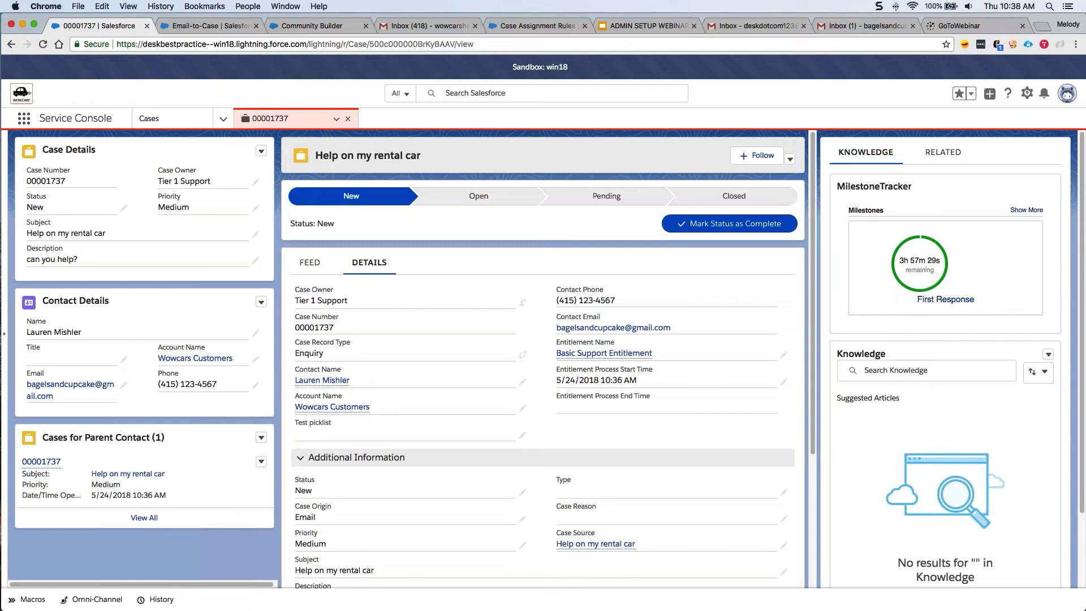
# List the case's attachments and activities in the side panel, then return to the case feed.
pyautogui.click(938, 158)
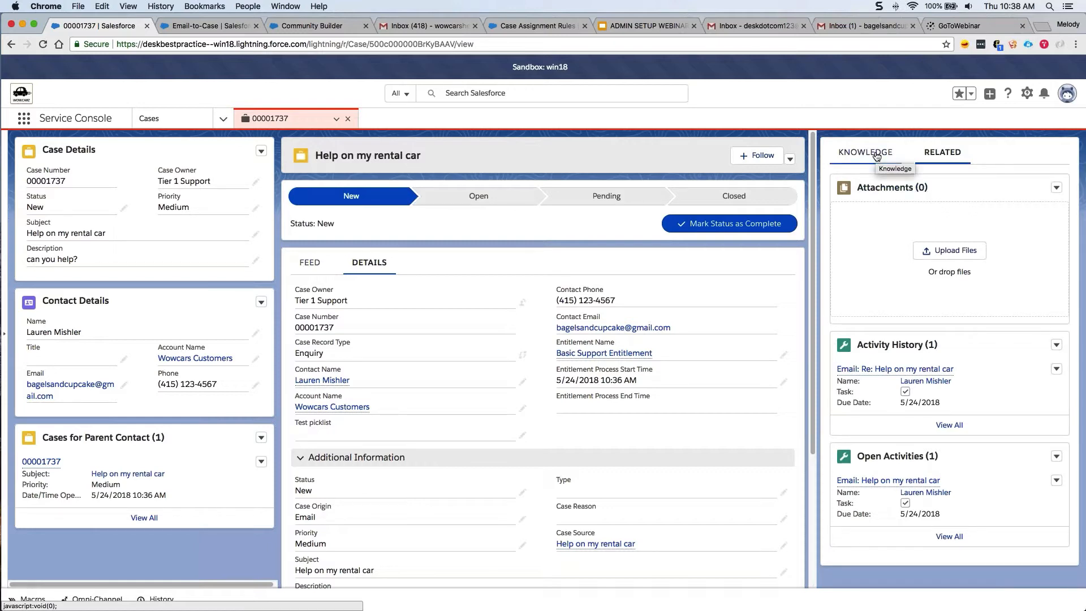
pyautogui.click(319, 274)
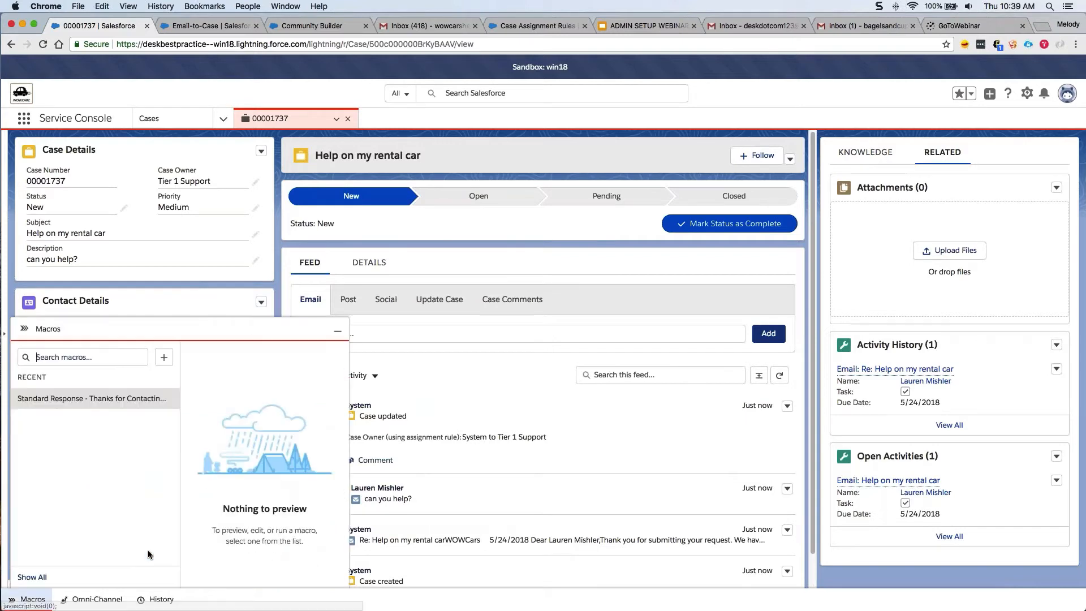
# Use the More Info macro to draft a 'More info needed' reply requesting the reservation number.
pyautogui.click(69, 391)
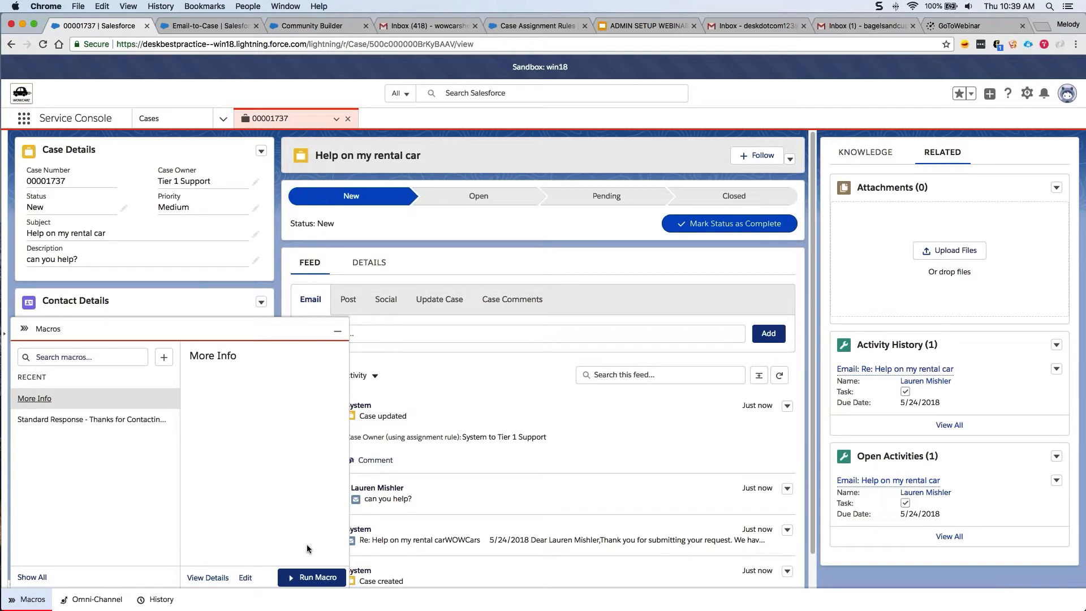
pyautogui.press('Return')
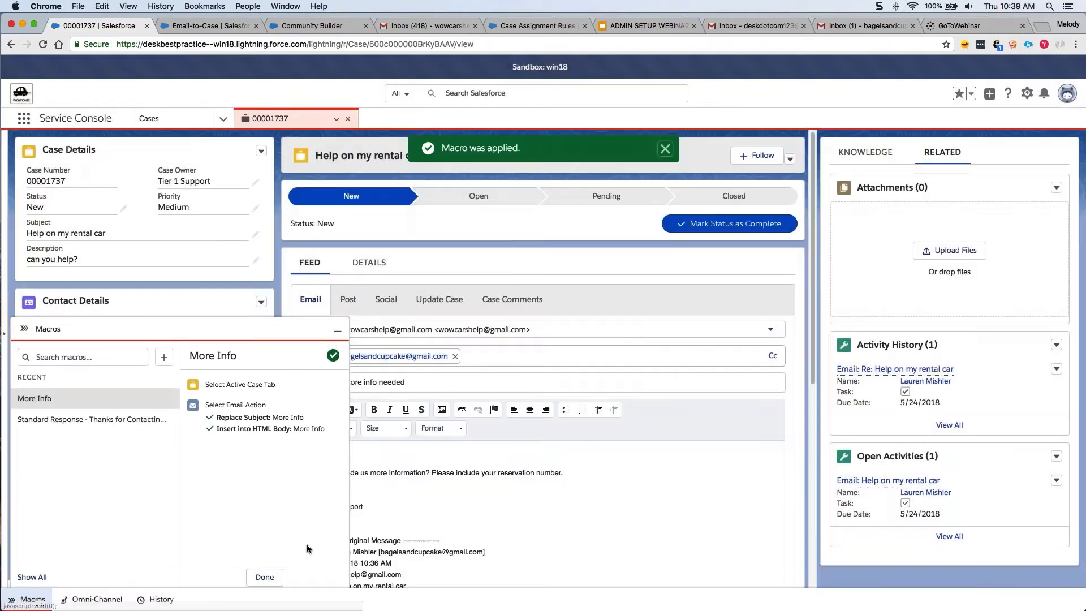
pyautogui.press('m')
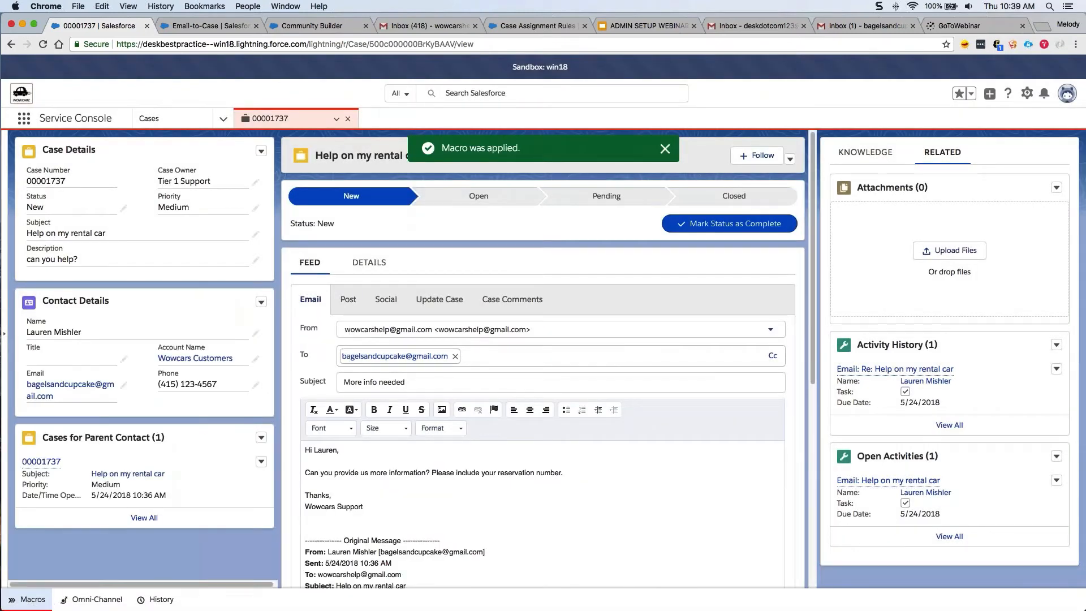
pyautogui.moveTo(814, 332); pyautogui.dragTo(816, 391)
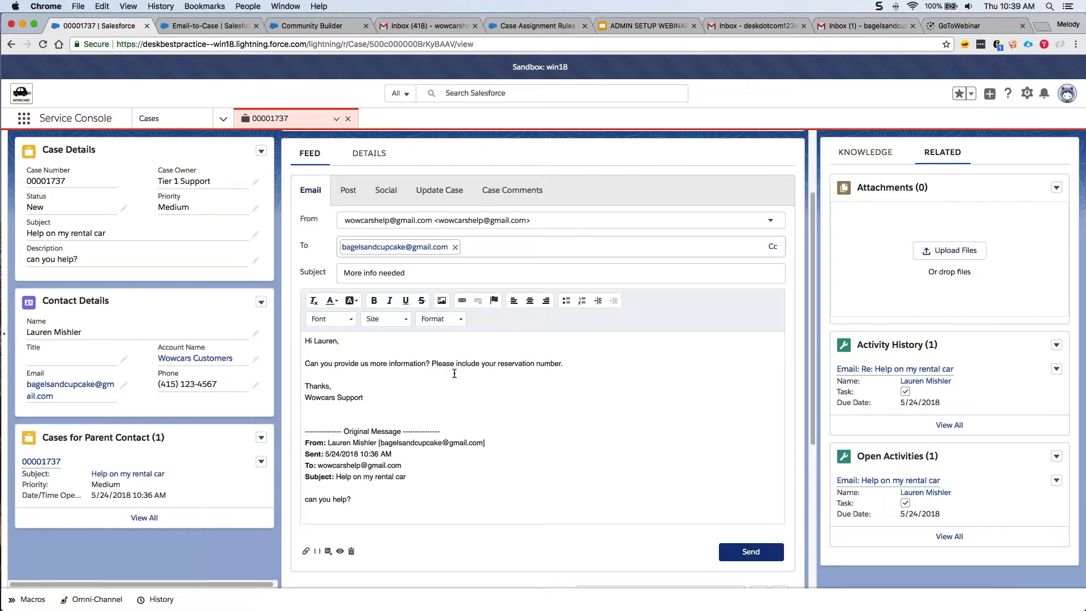
# Preview and send the 'More info needed' reply, setting the case to Pending.
pyautogui.click(340, 551)
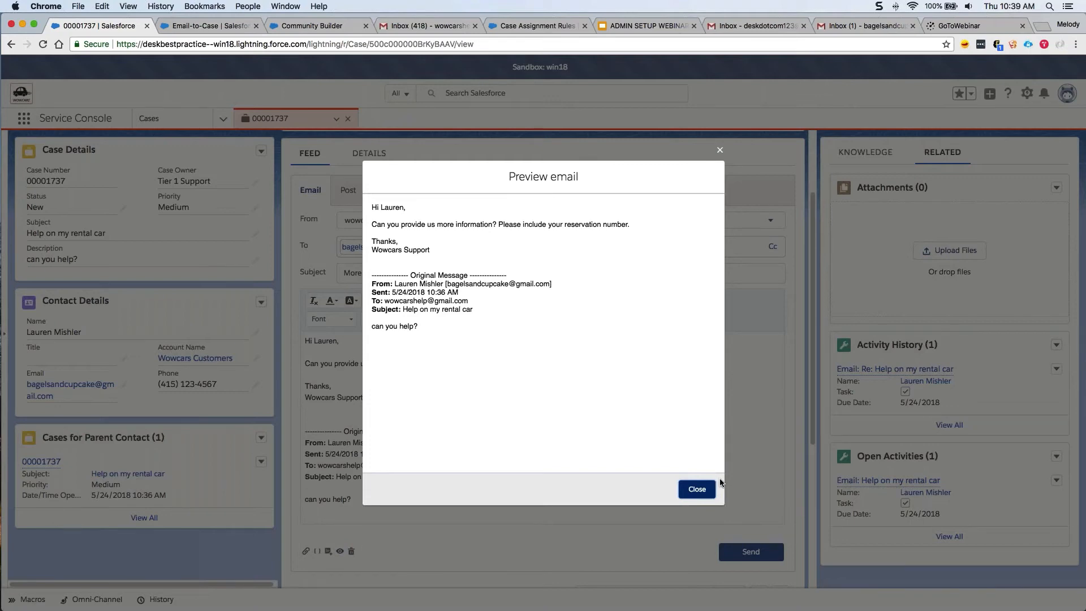
pyautogui.click(702, 488)
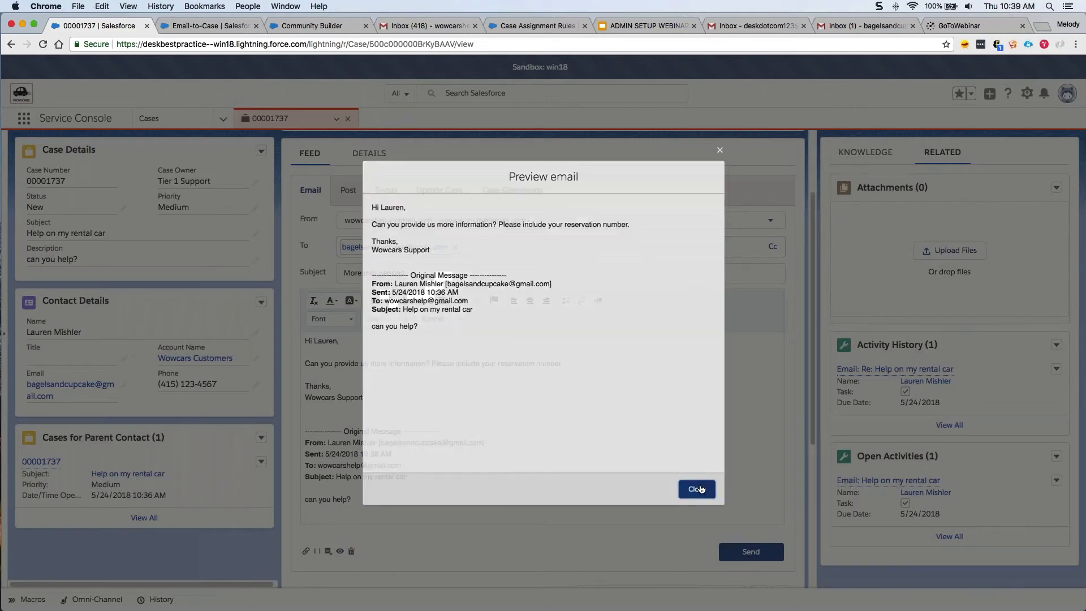
pyautogui.click(730, 556)
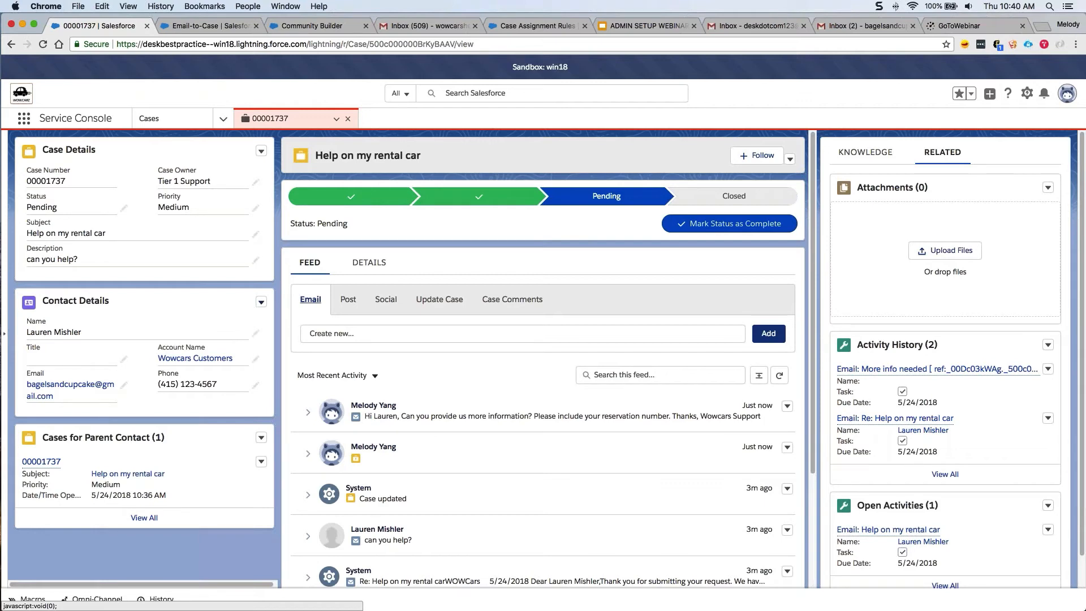
# Open the case's contact record in a subtab from the Contact Details card.
pyautogui.click(261, 304)
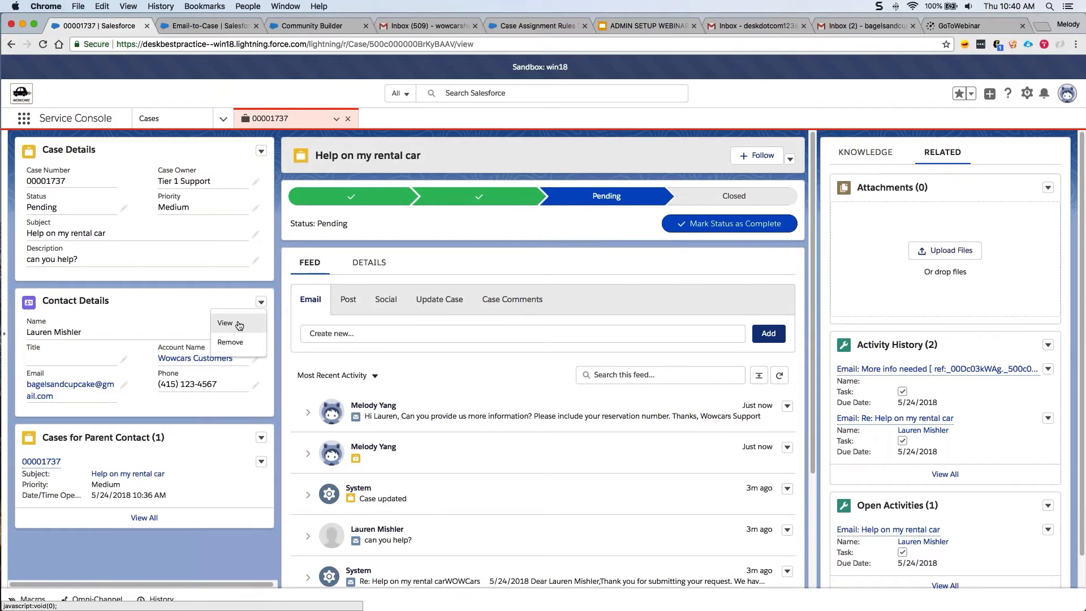
pyautogui.click(239, 323)
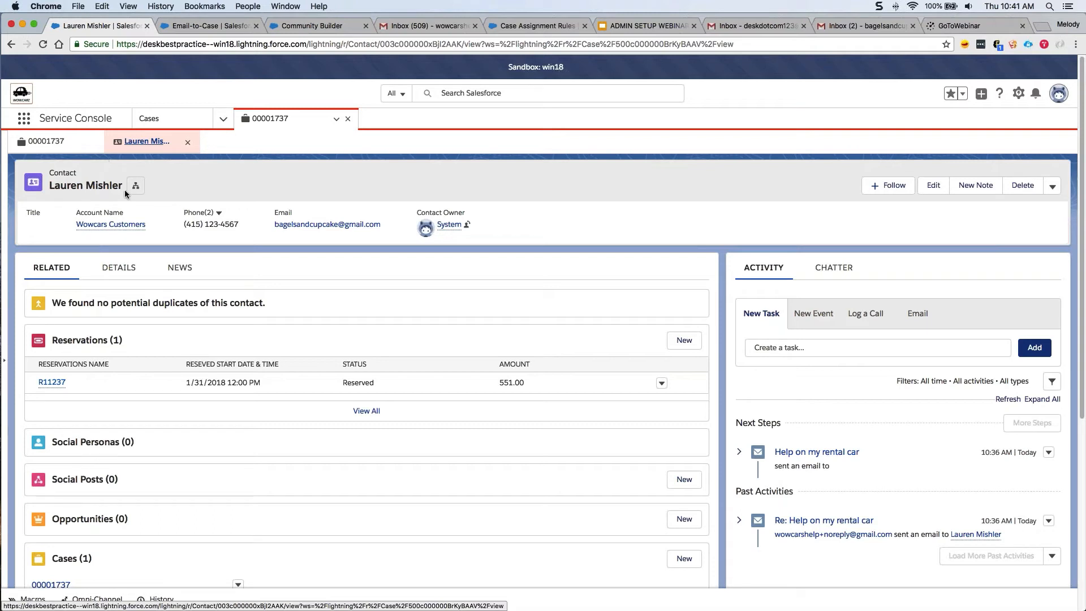
# Tick the VIP checkbox on the contact's details and save it.
pyautogui.click(136, 275)
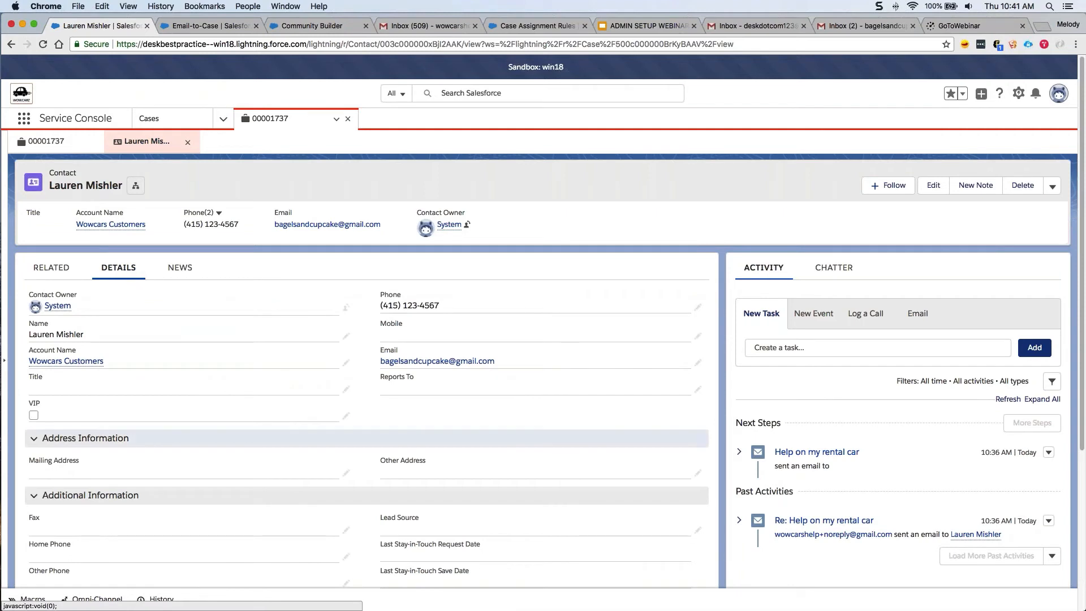
pyautogui.click(346, 415)
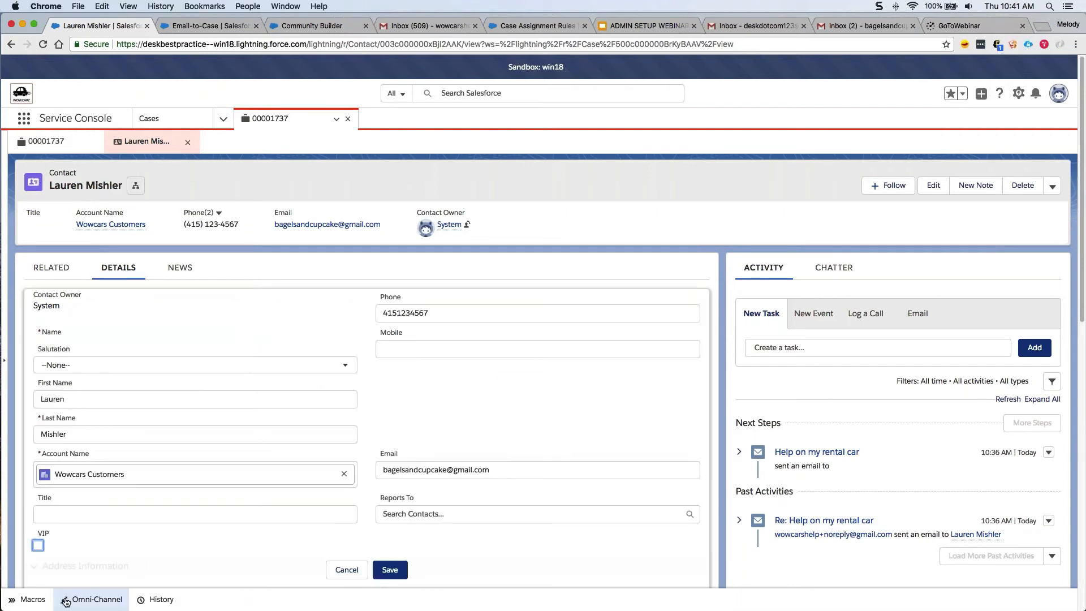
pyautogui.click(38, 545)
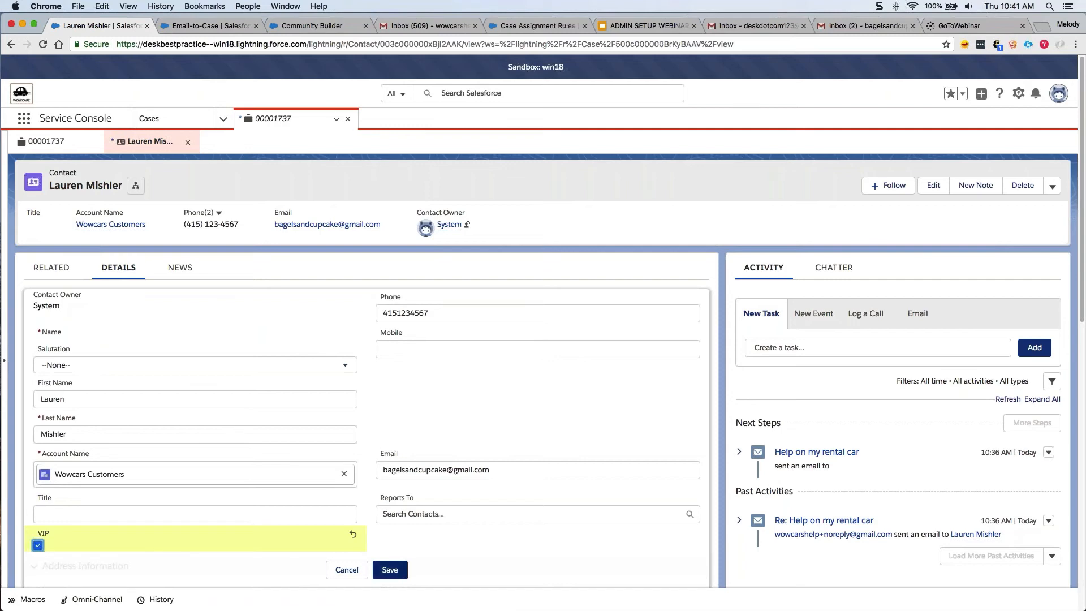
pyautogui.click(385, 571)
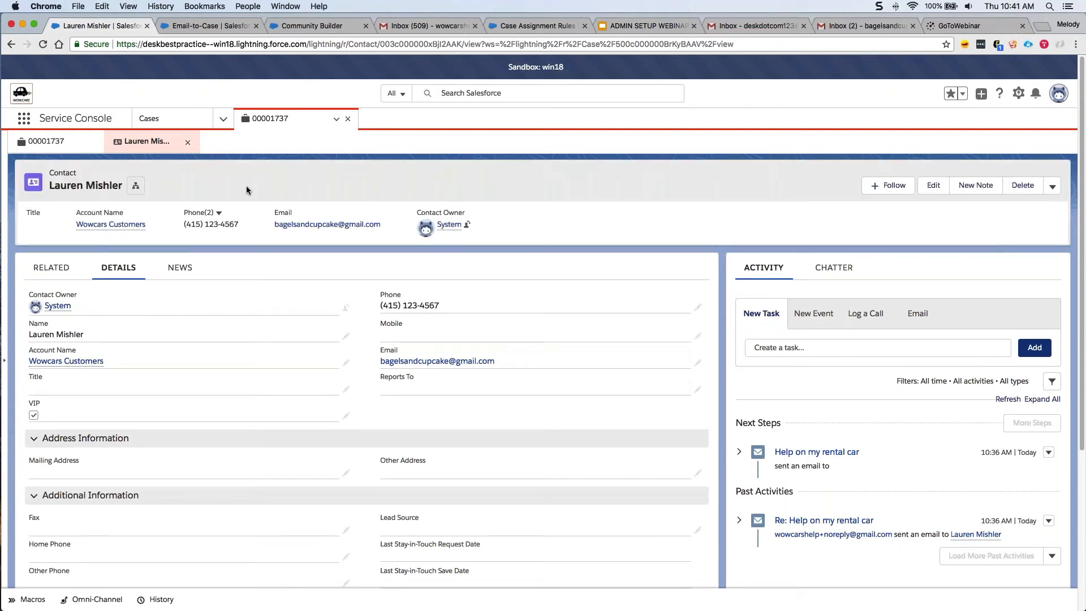
# Close the contact subtab, confirm the case Priority is Critical, and present the webinar slides.
pyautogui.click(188, 143)
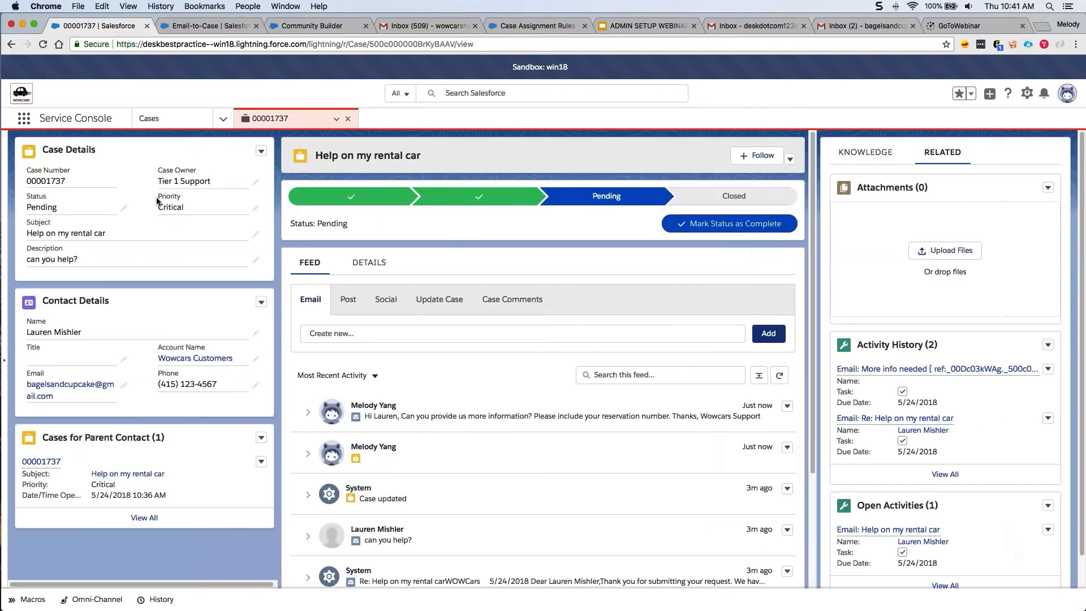
pyautogui.moveTo(157, 197); pyautogui.dragTo(183, 205)
pyautogui.click(629, 28)
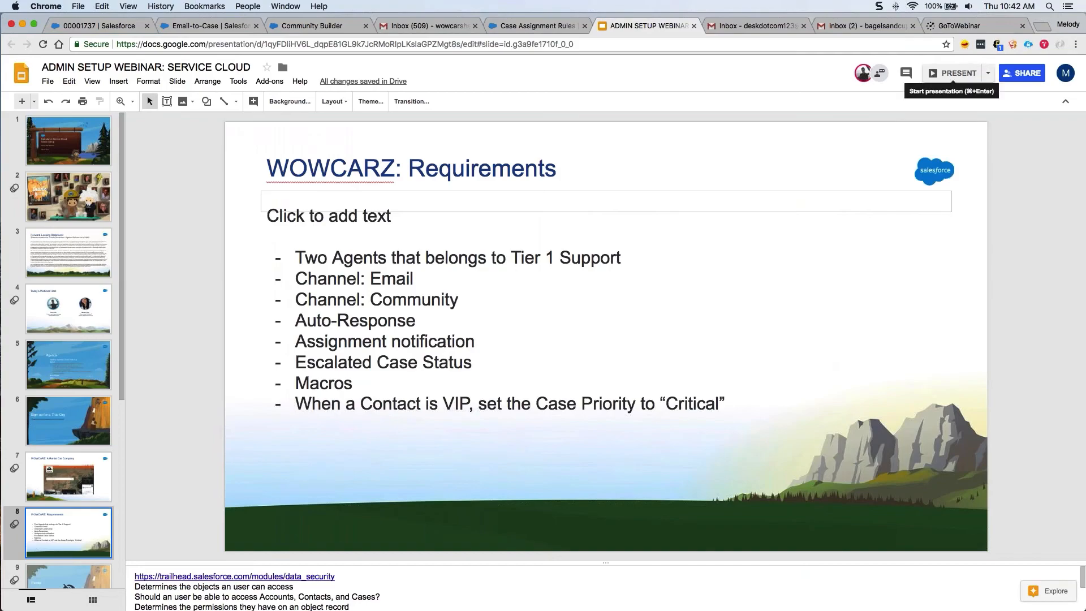
pyautogui.click(932, 74)
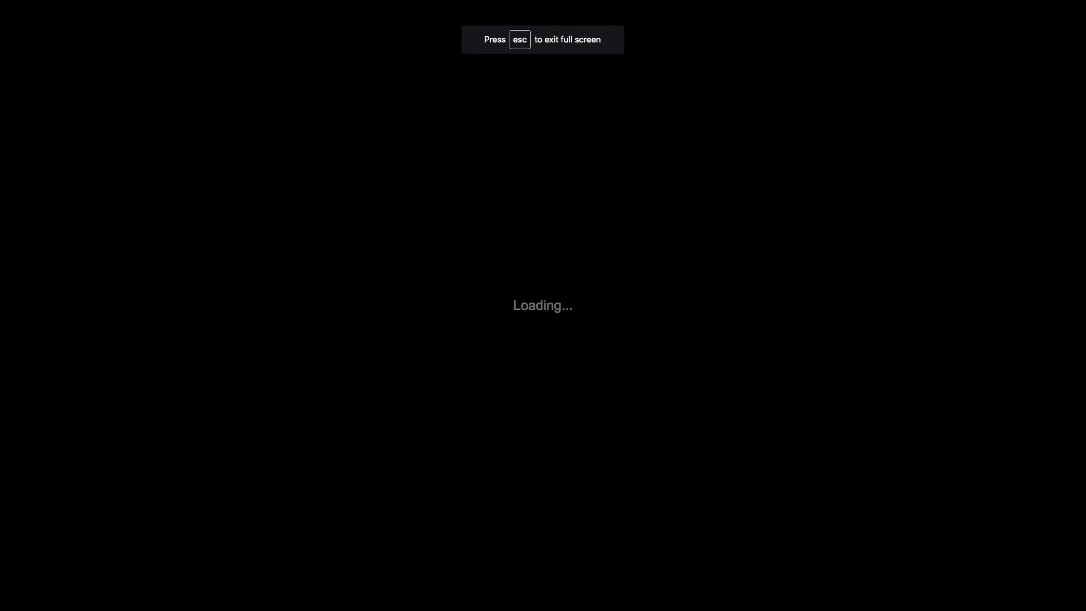